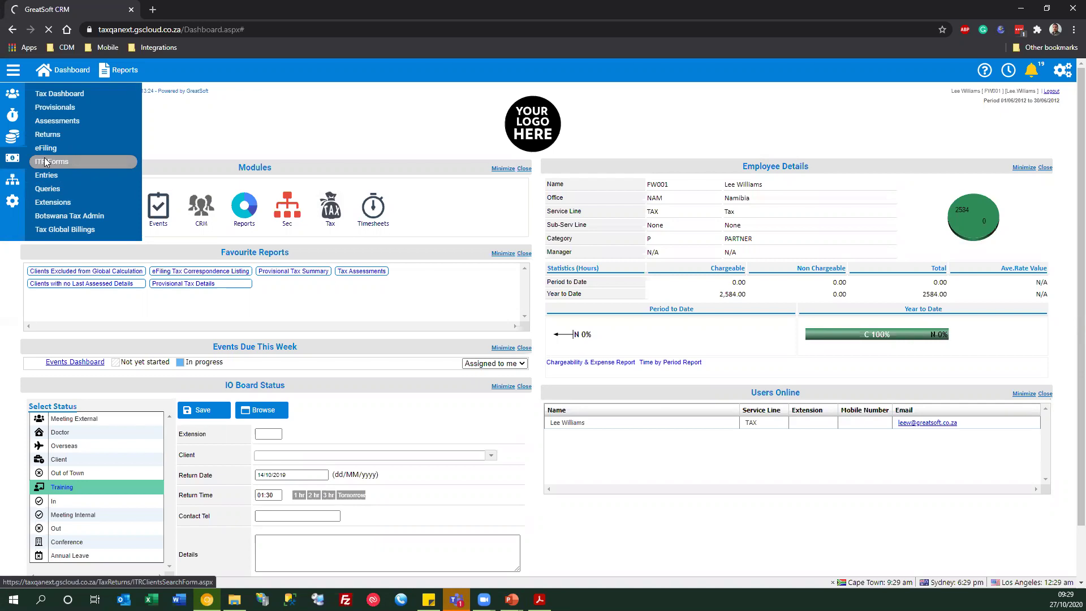
- Open the ITR Forms search page for 2020 Individual returns and show the settings dropdown
left_click(46, 162)
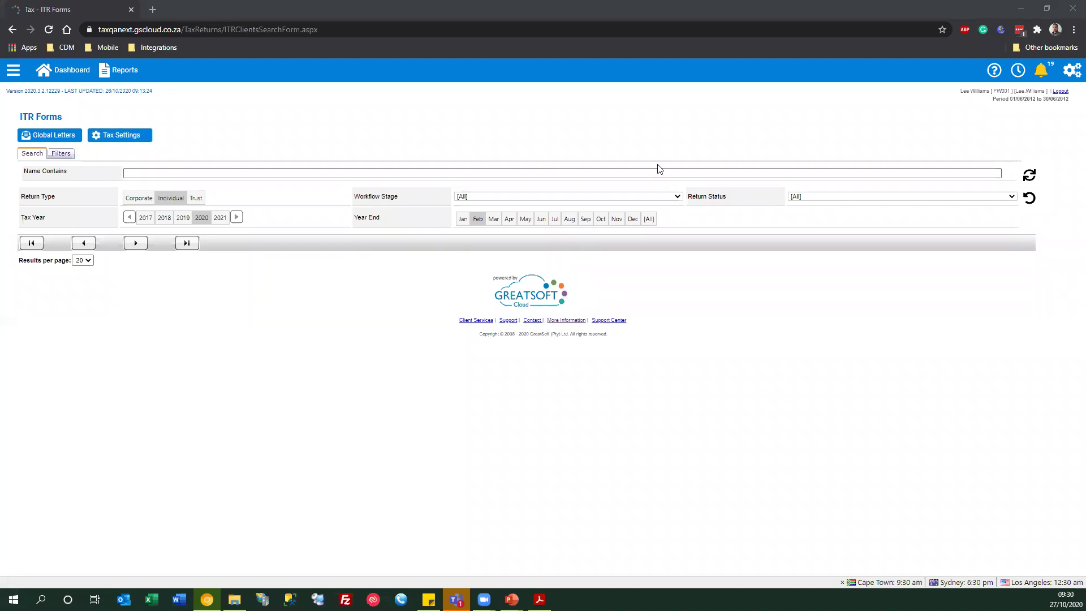
left_click(1071, 73)
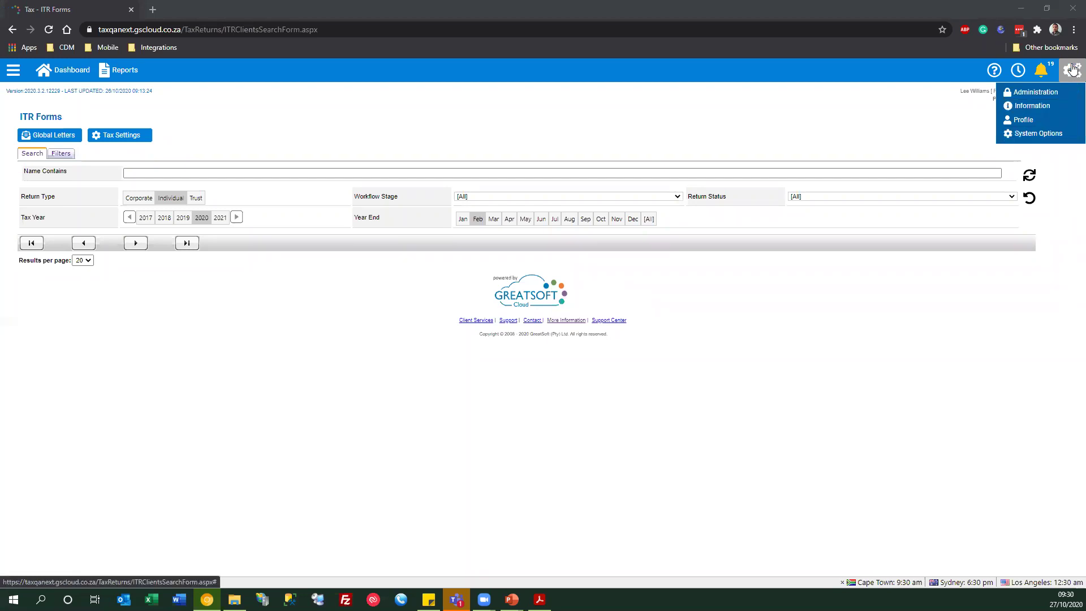
- Verify under eTax > Tax Calculator - All that Enable Access to the new ITR12 Form is YES
left_click(1027, 139)
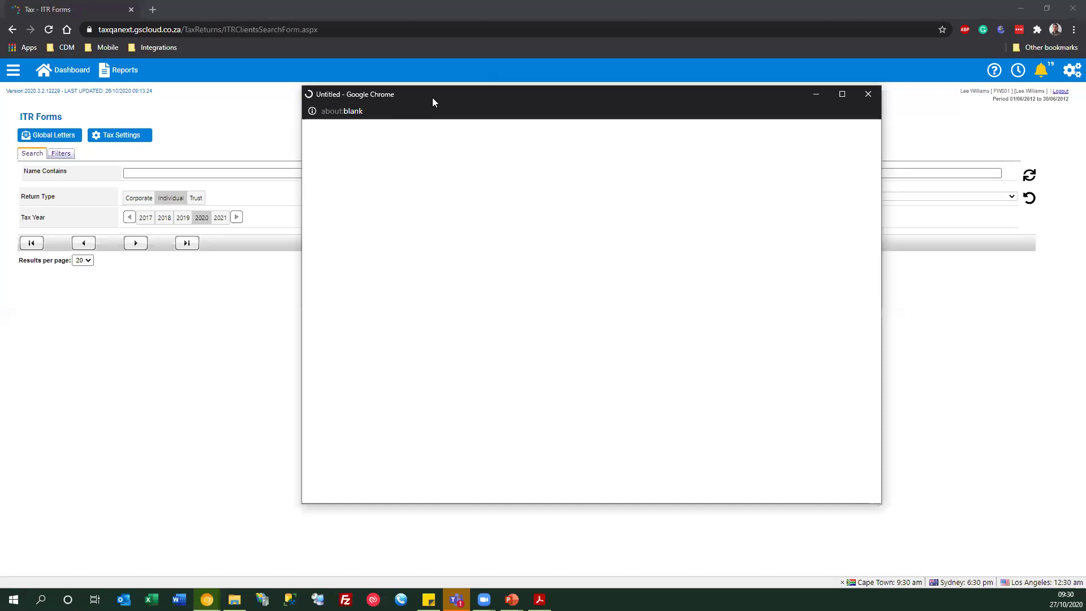
left_click_drag(421, 96, 370, 94)
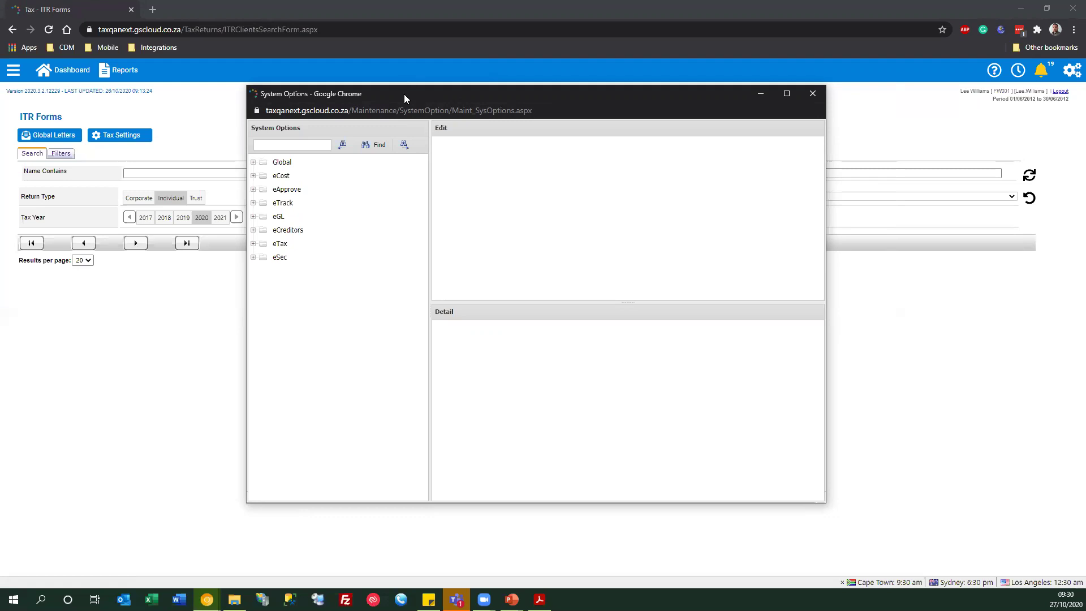
left_click_drag(402, 95, 406, 103)
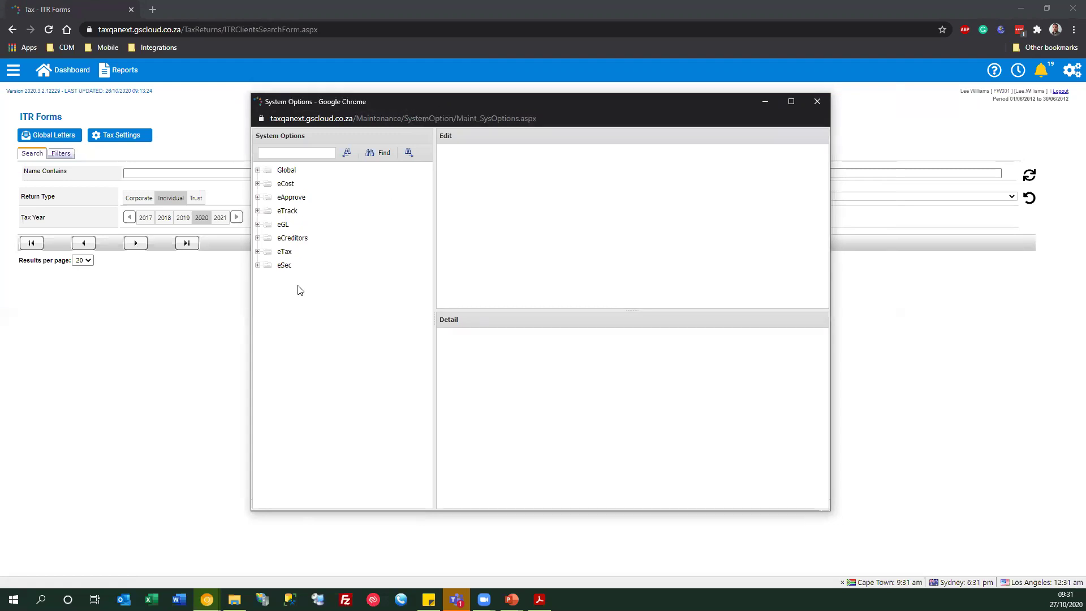
left_click(258, 252)
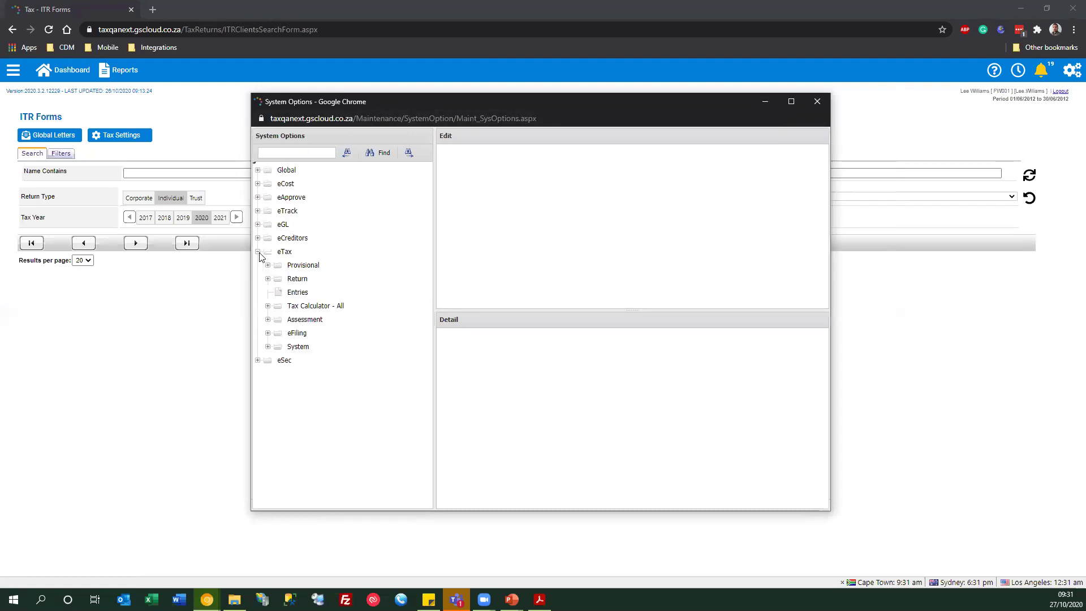
left_click(267, 306)
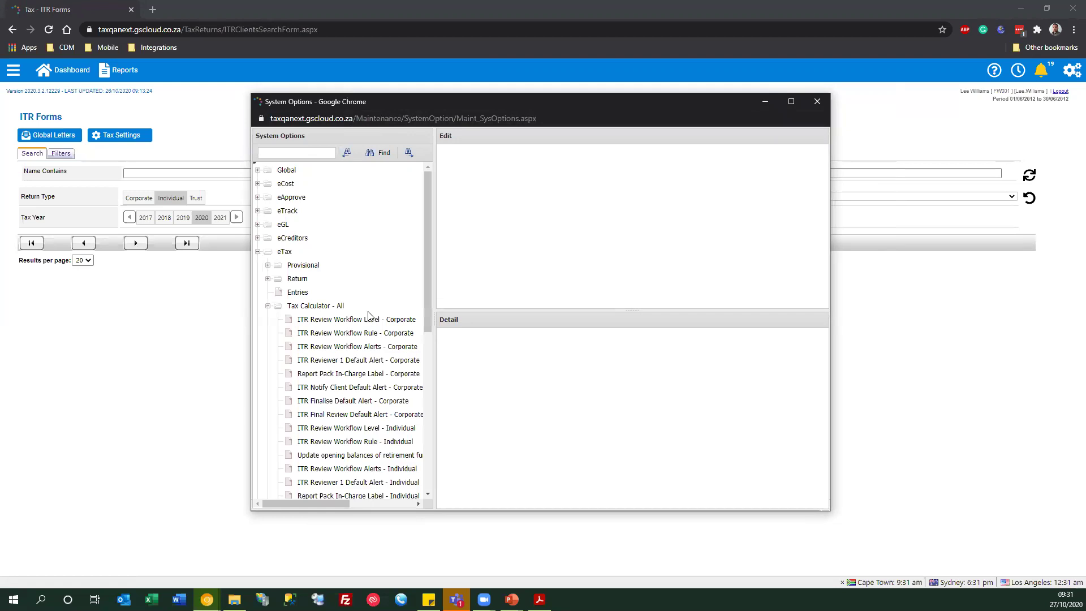
left_click_drag(432, 297, 472, 294)
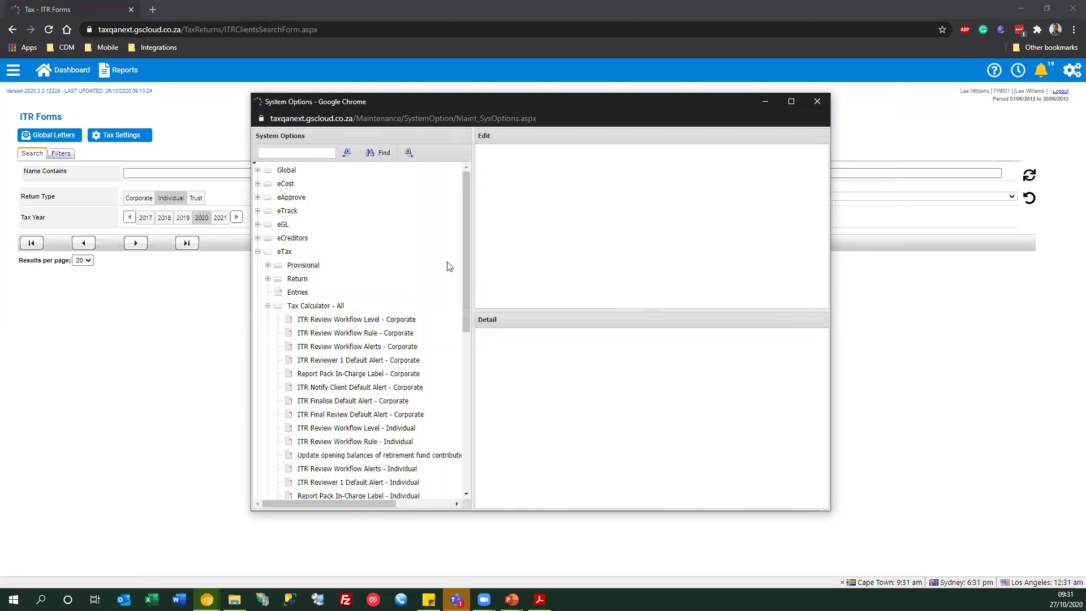
left_click_drag(467, 223, 448, 410)
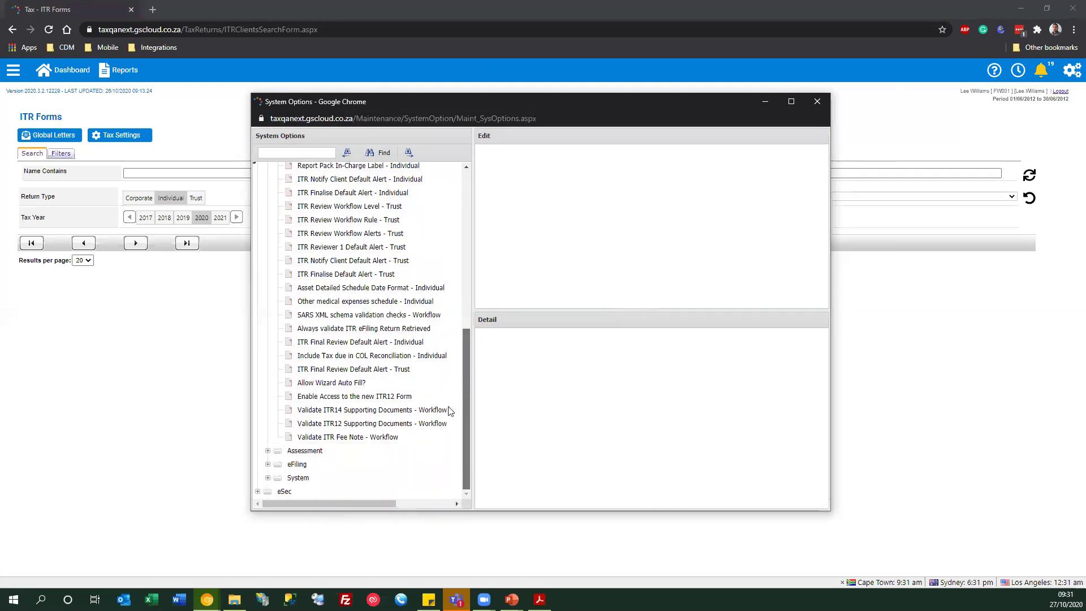
left_click(317, 398)
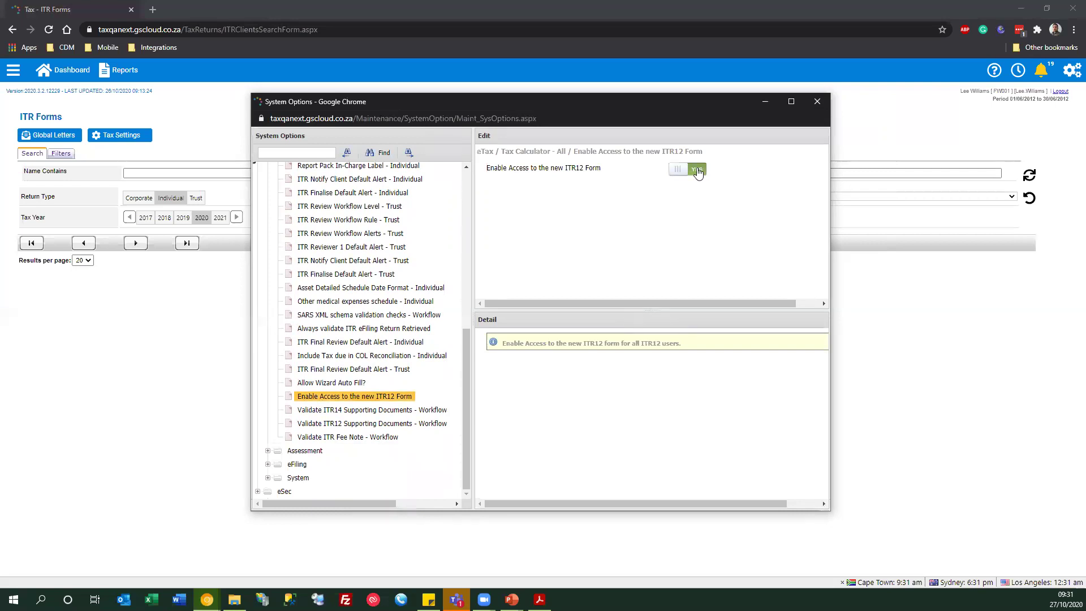
left_click(817, 103)
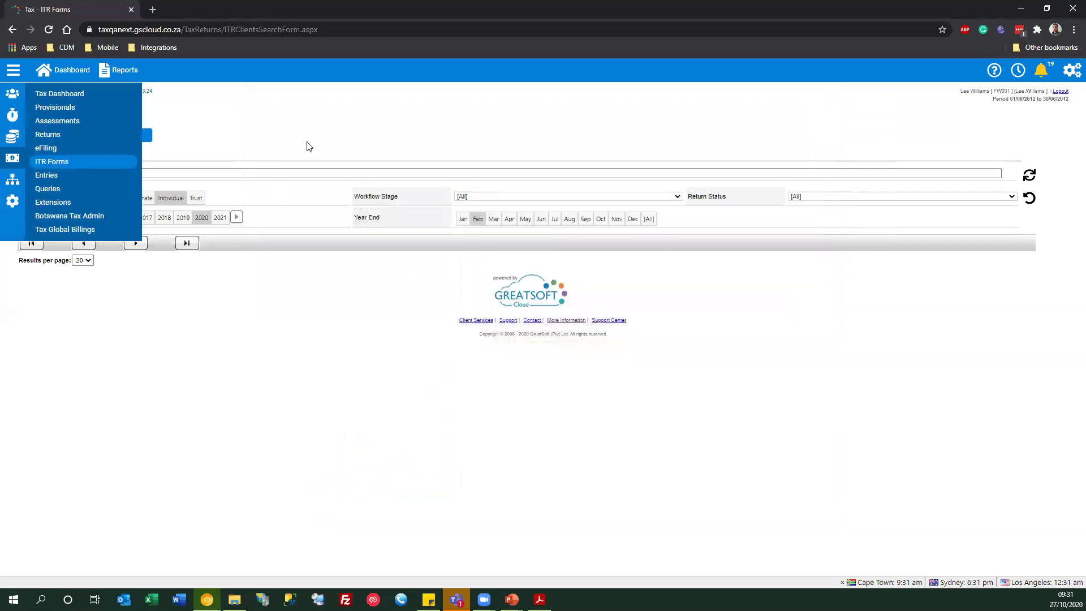
- Search Name Contains for the client's code and open their 2020 individual return
left_click(175, 170)
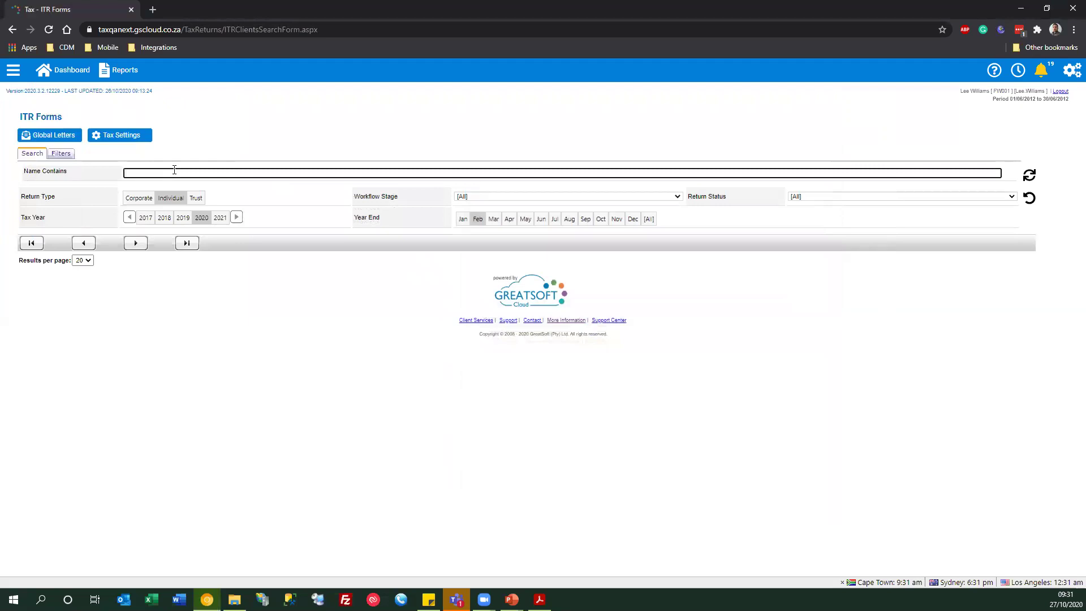
type("aug001")
key("Return")
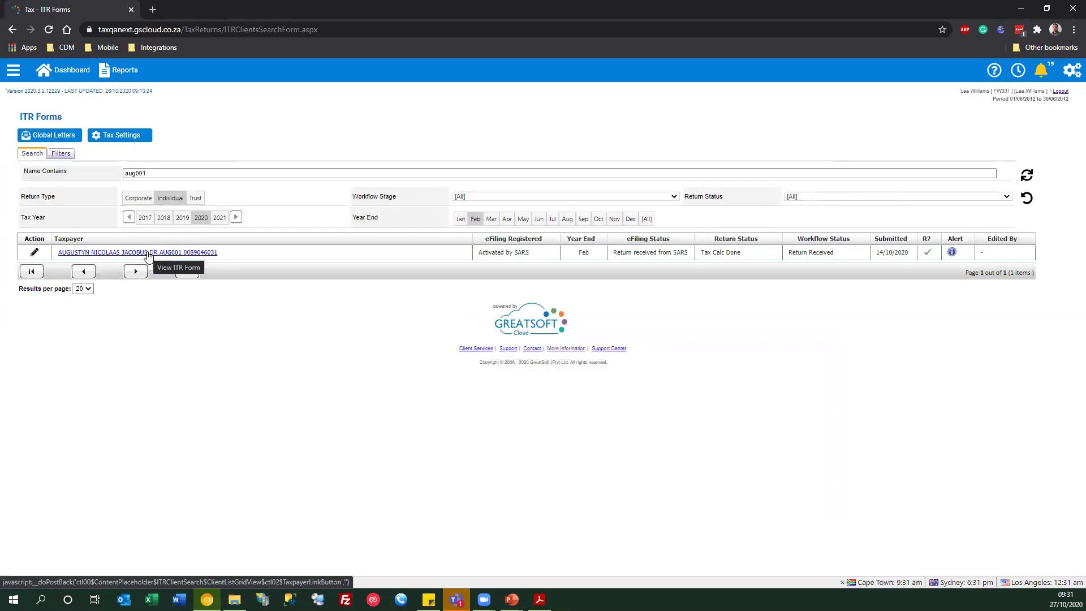
left_click(148, 254)
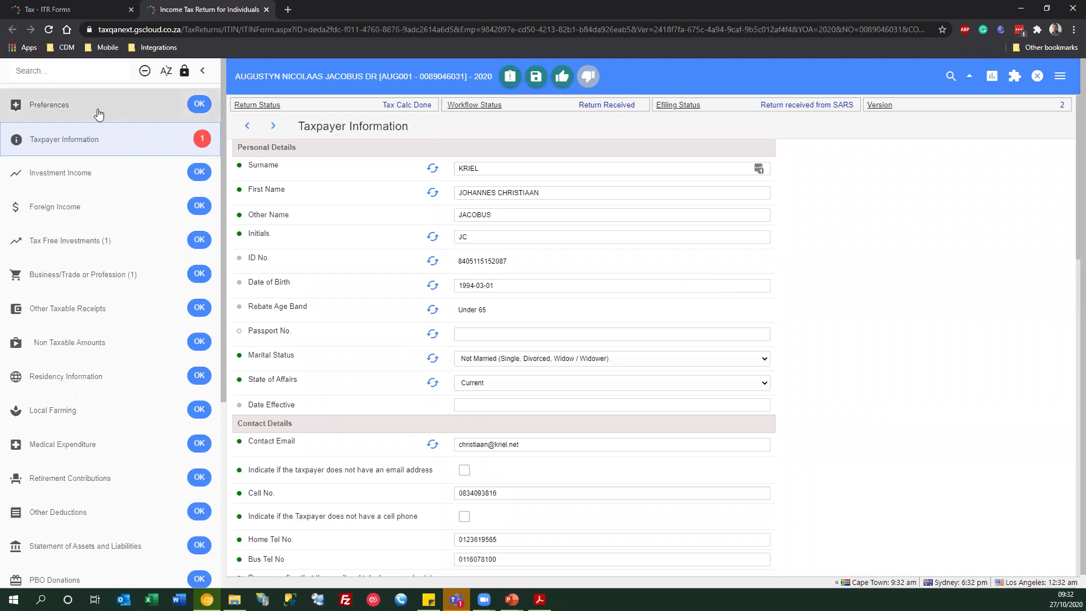
- Search the section list for 'cal', clear it, and toggle the incomplete-only section filter
left_click(61, 72)
type("cal")
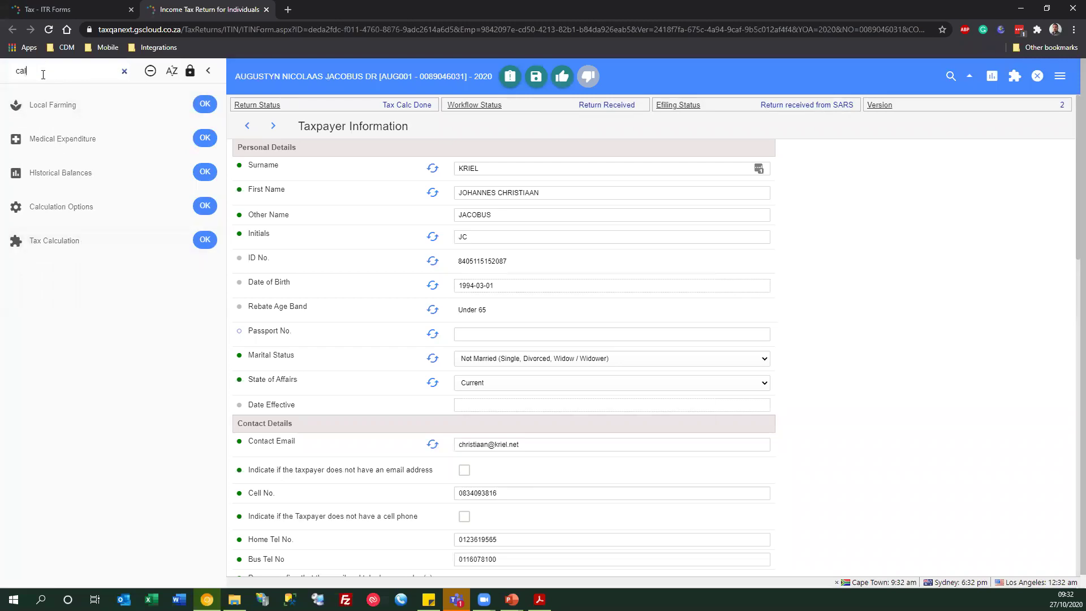
key("BackSpace")
key("BackSpace")
key("BackSpace")
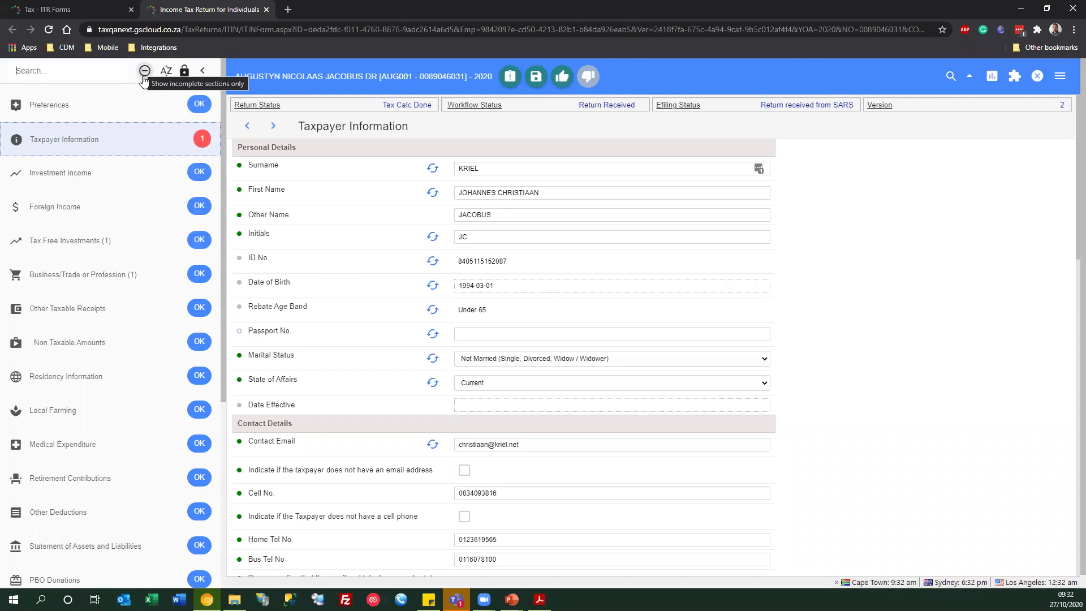
left_click(145, 71)
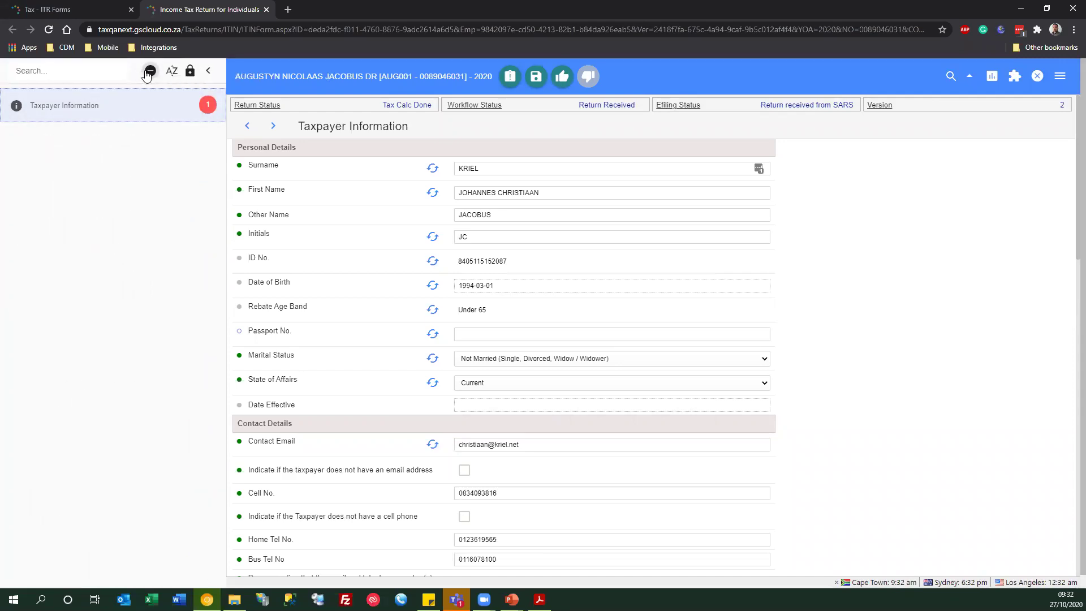
left_click(148, 72)
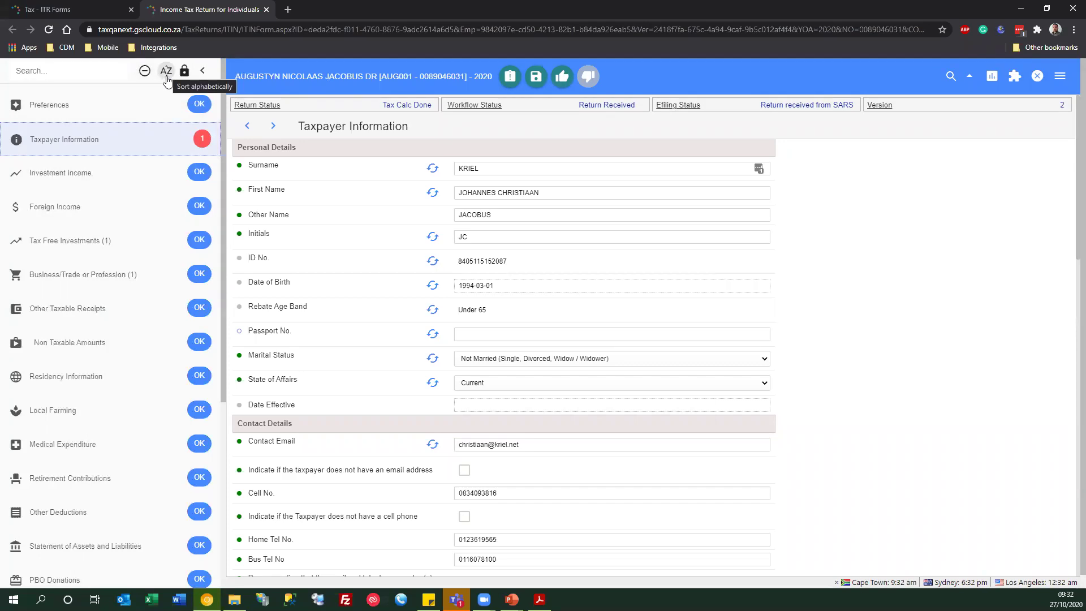
- Lock the section list open and switch to the Preferences section
left_click(184, 72)
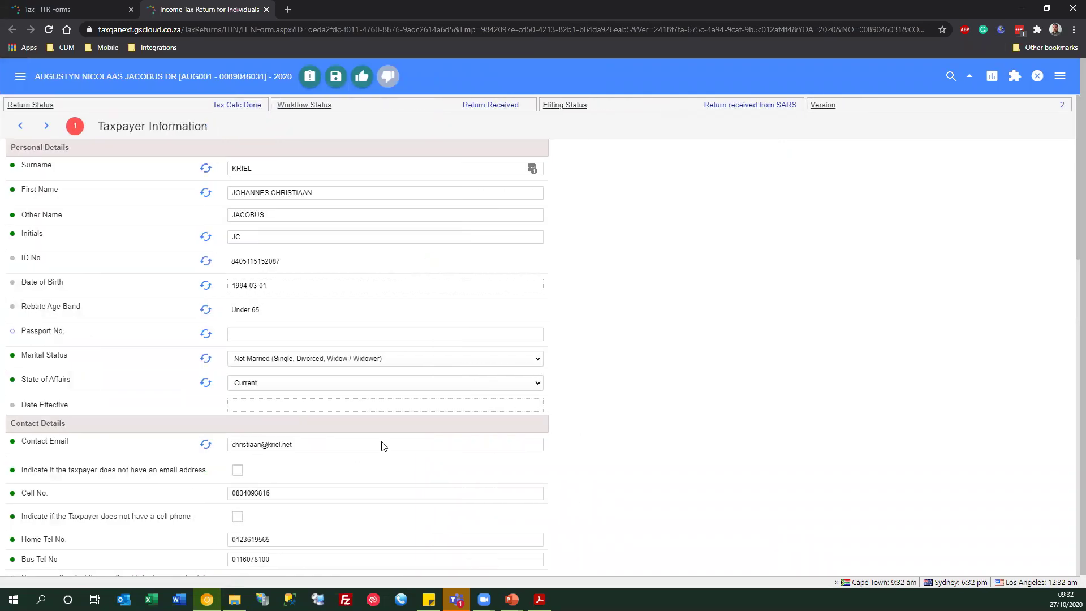
left_click(20, 80)
left_click(182, 72)
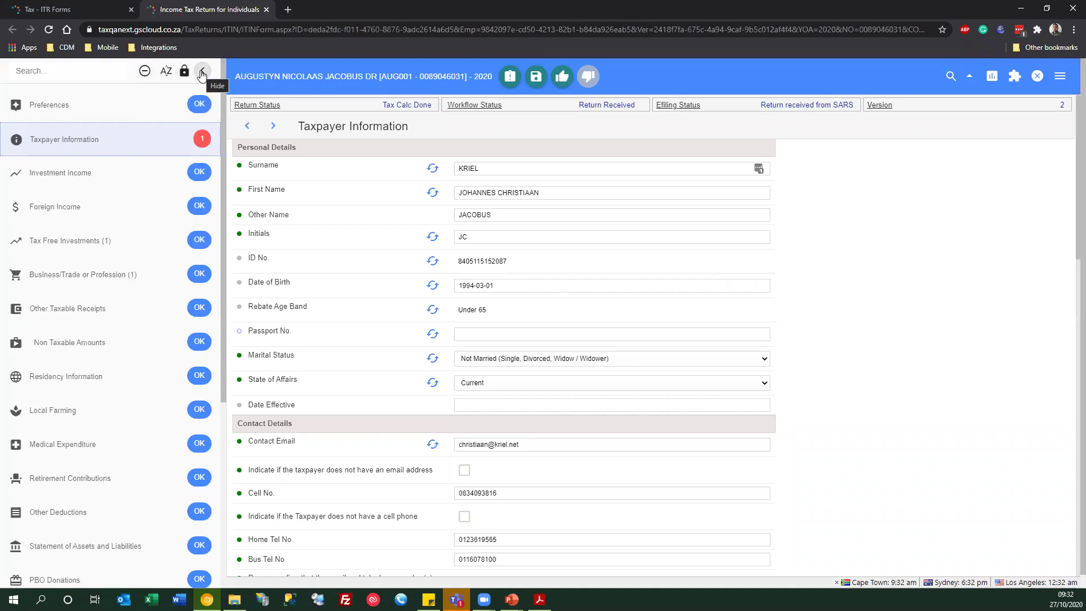
left_click(201, 73)
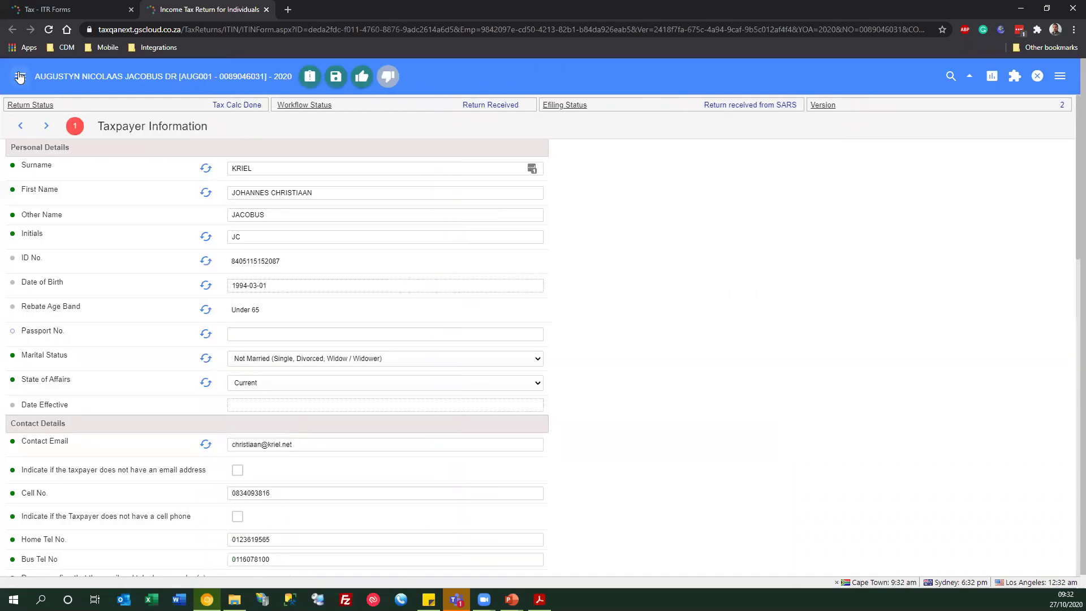
left_click(20, 77)
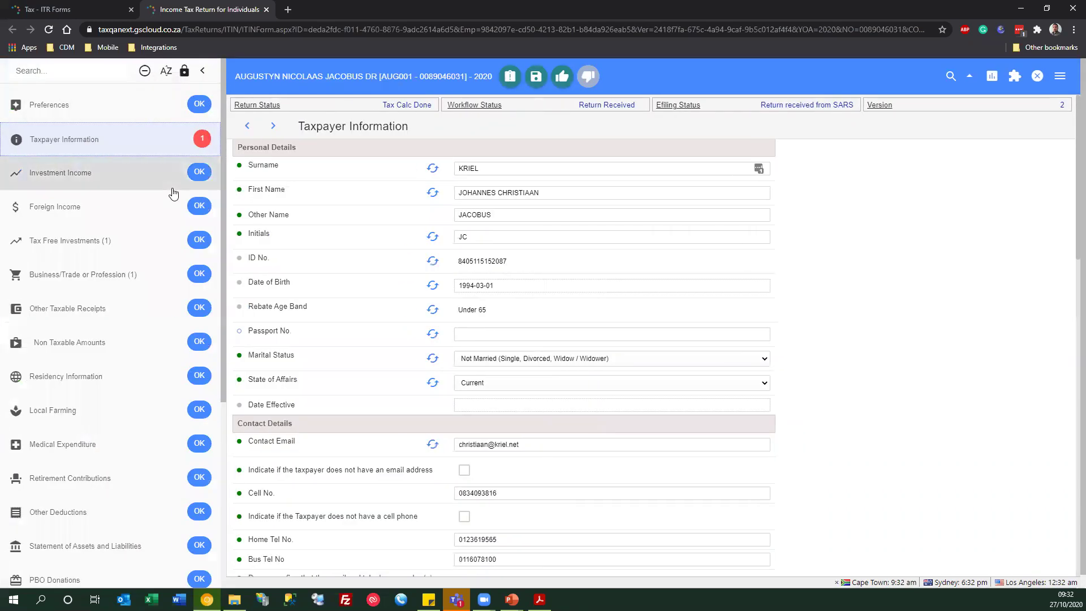
left_click(99, 103)
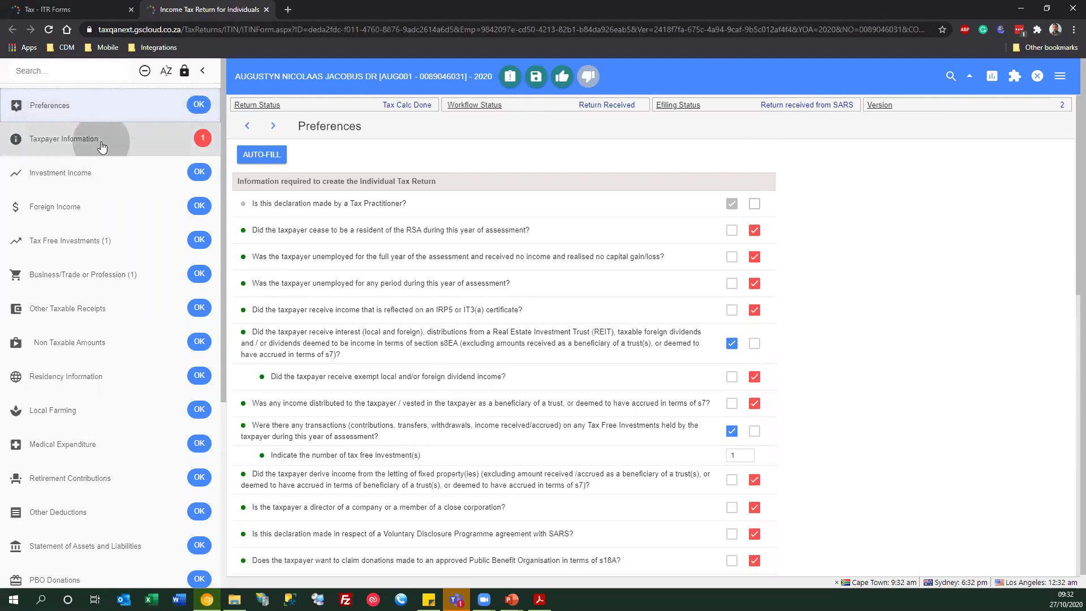
left_click(121, 156)
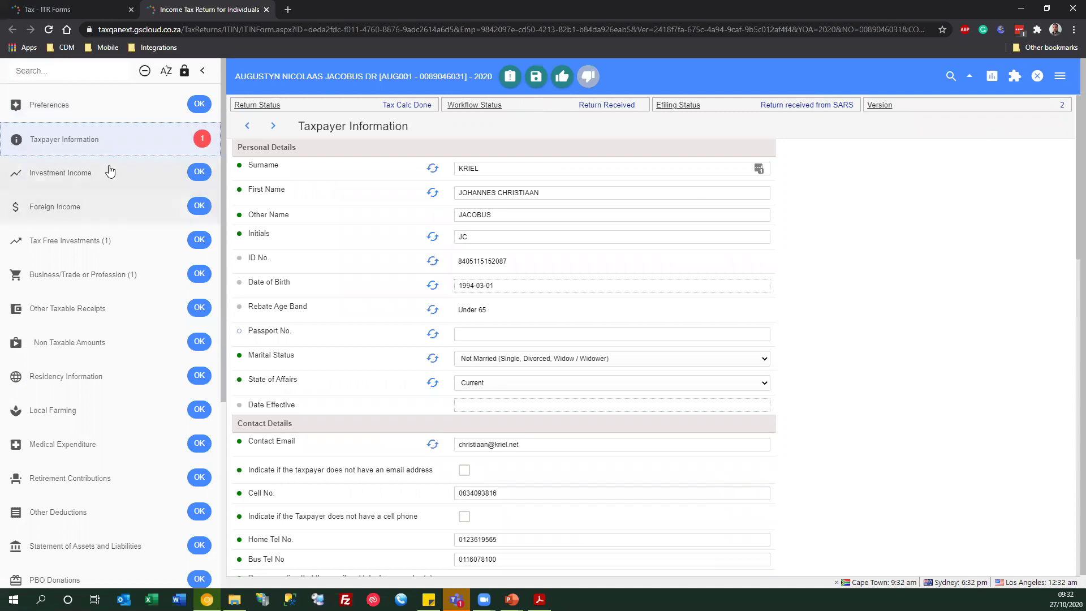
left_click(99, 180)
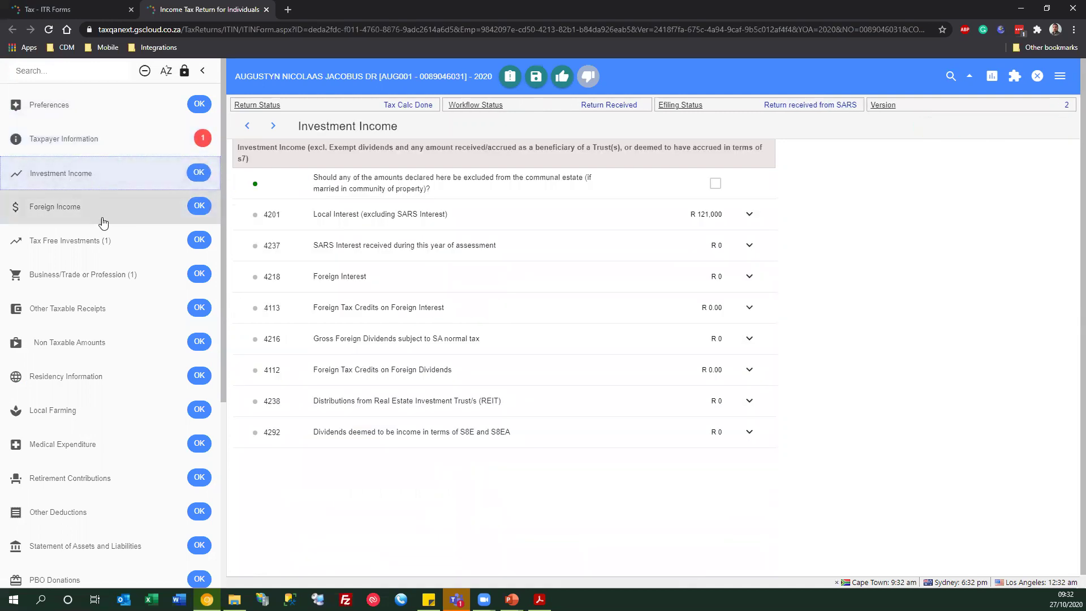
left_click(97, 213)
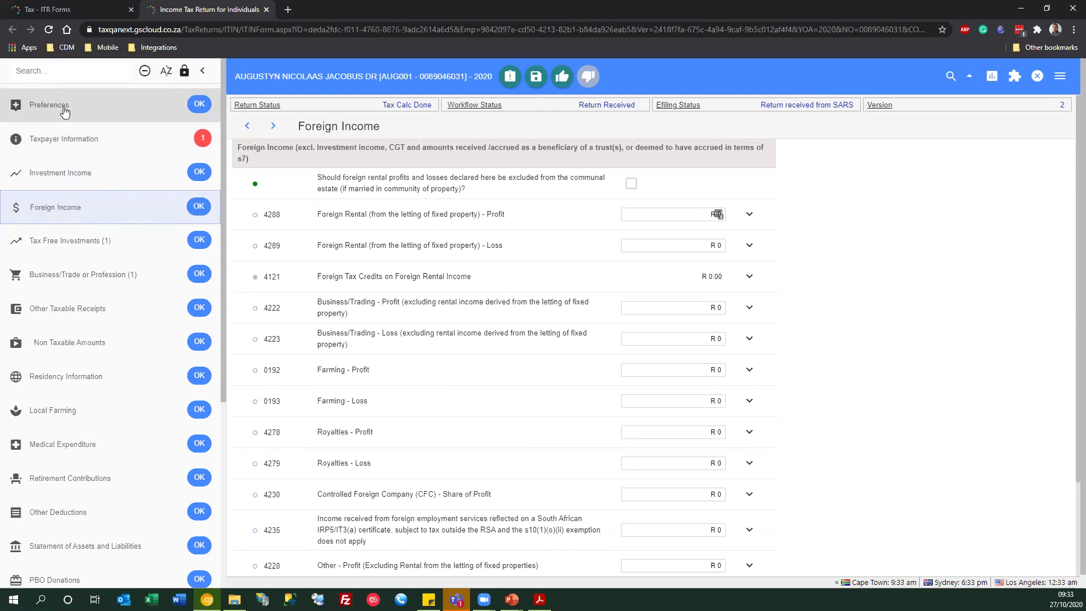
left_click(64, 112)
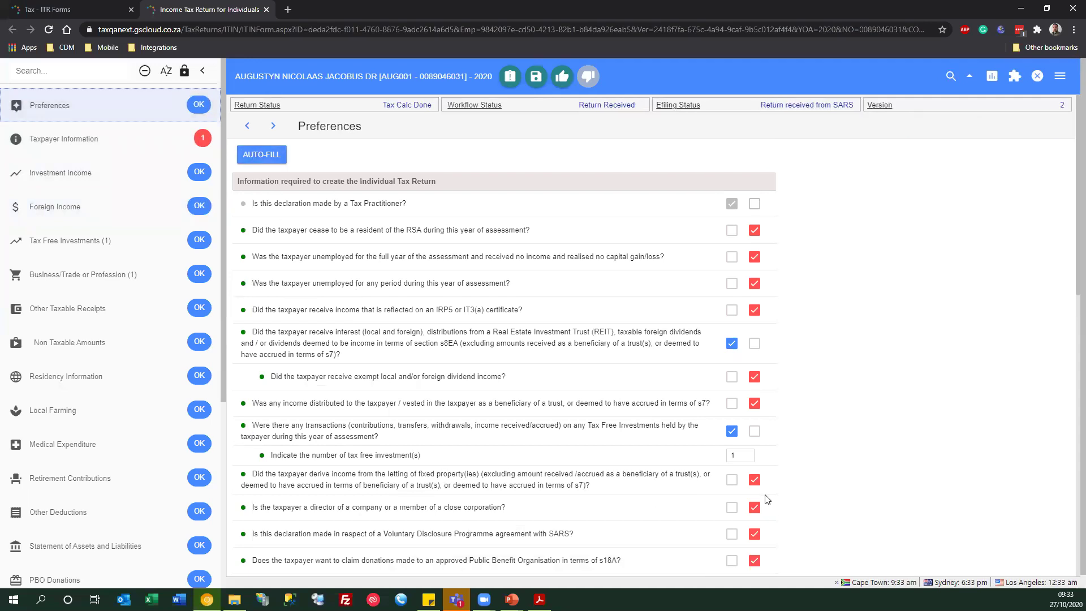
- Untick the No answers on property letting, director, Voluntary Disclosure and PBO donations questions
left_click(753, 479)
left_click(754, 508)
left_click(754, 534)
left_click(754, 560)
scroll(758, 552, "down", 1)
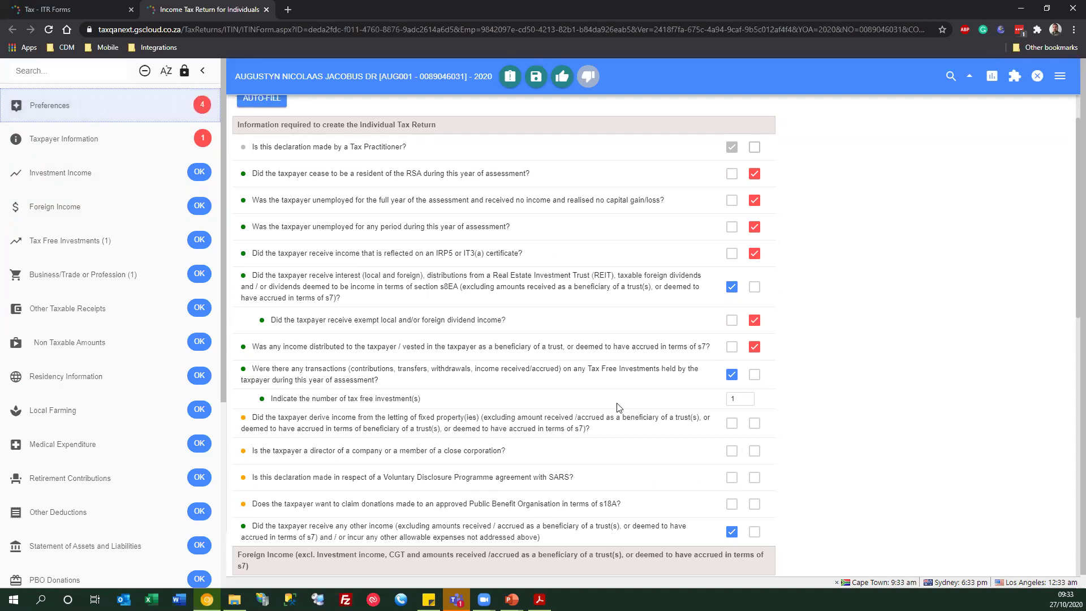
scroll(616, 403, "up", 1)
scroll(616, 402, "down", 1)
scroll(616, 402, "up", 1)
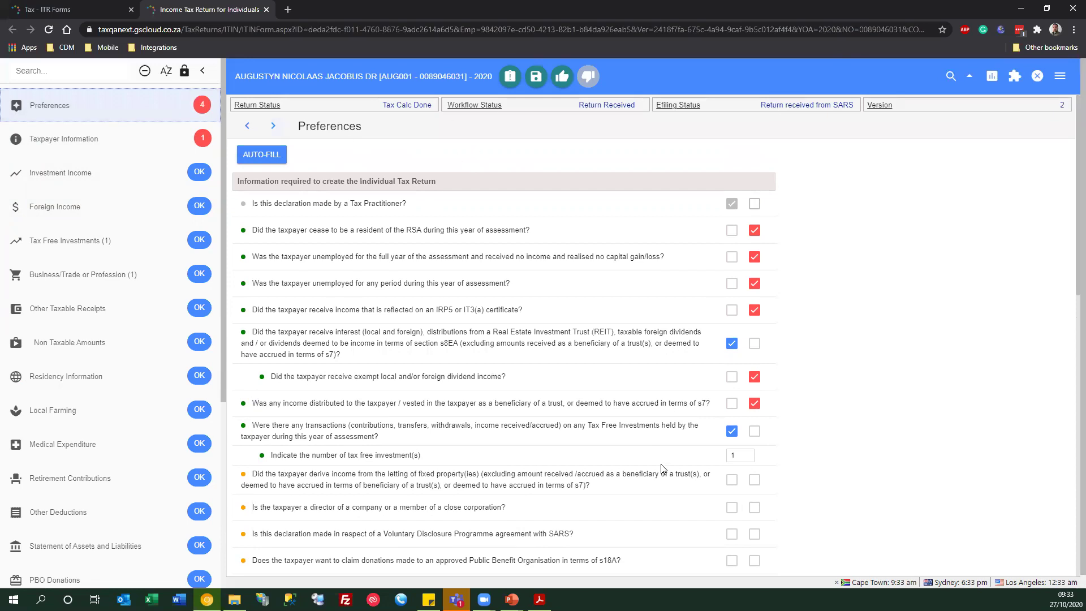
scroll(663, 469, "down", 1)
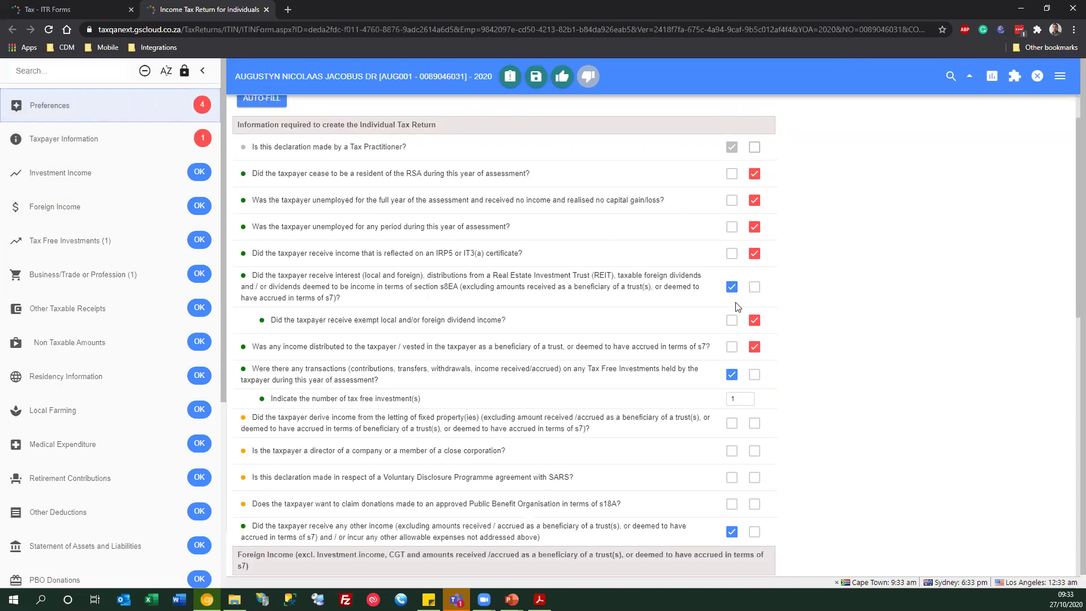
scroll(771, 455, "down", 4)
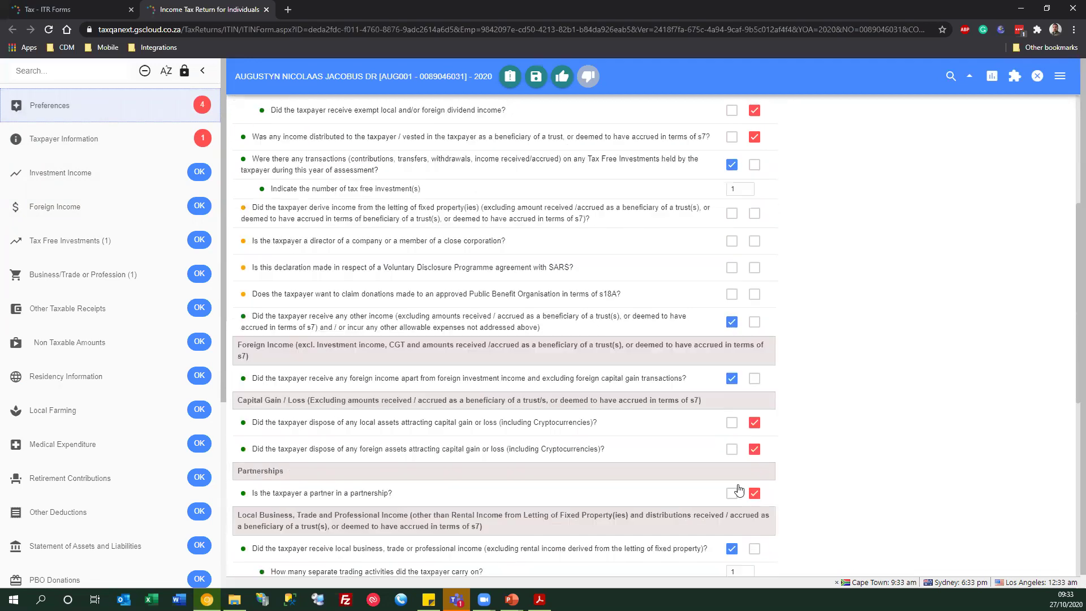
- Clear answers on partnership, foreign and local asset disposal, farming partnership and foreign tax credits
left_click(754, 476)
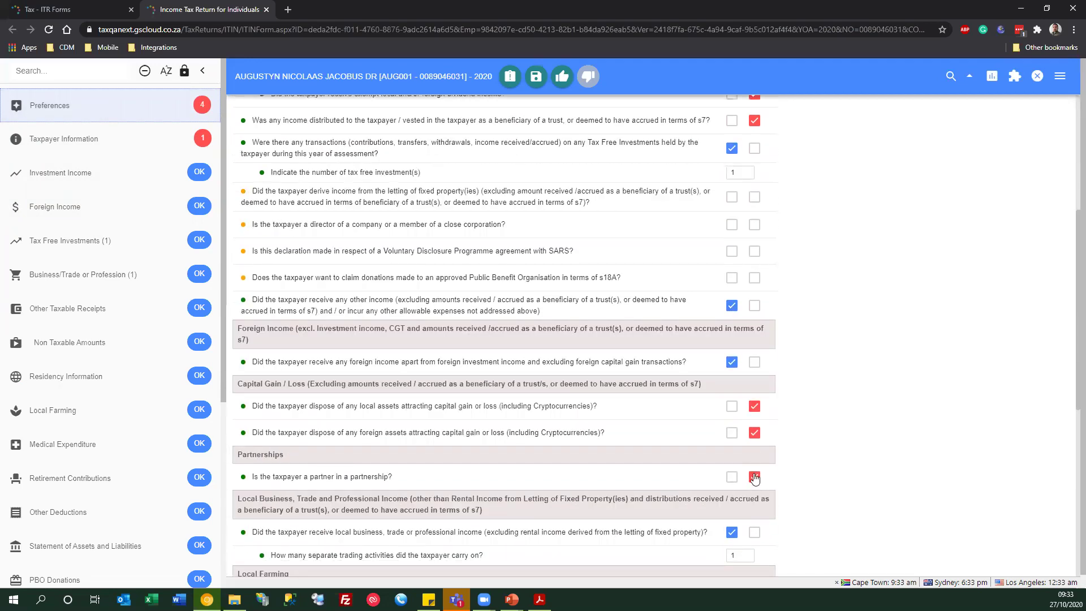
left_click(754, 432)
left_click(754, 405)
scroll(754, 406, "down", 3)
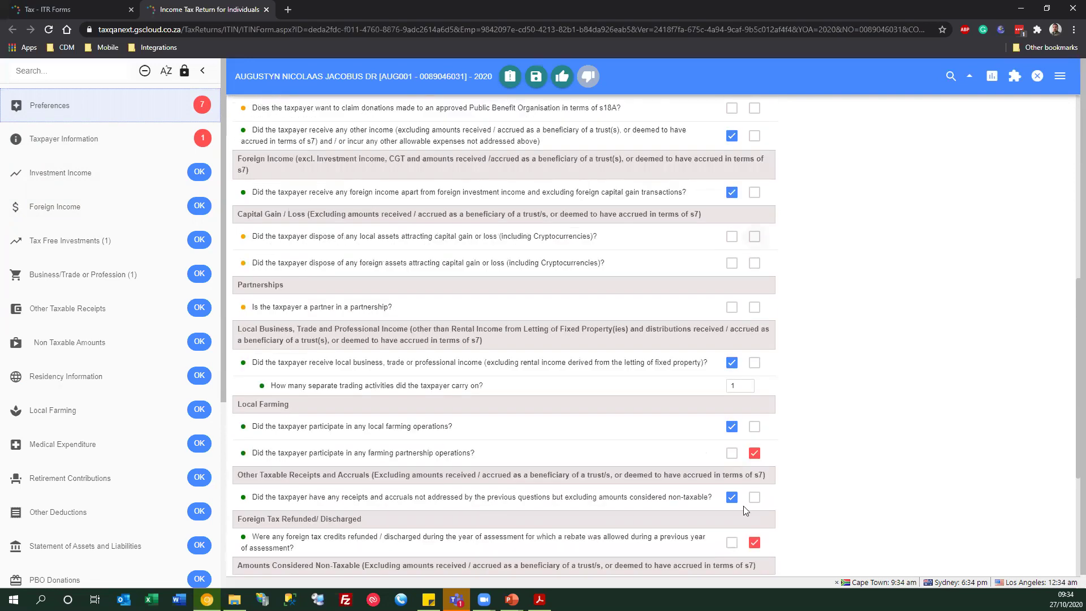
left_click(754, 453)
left_click(756, 542)
scroll(757, 546, "up", 8)
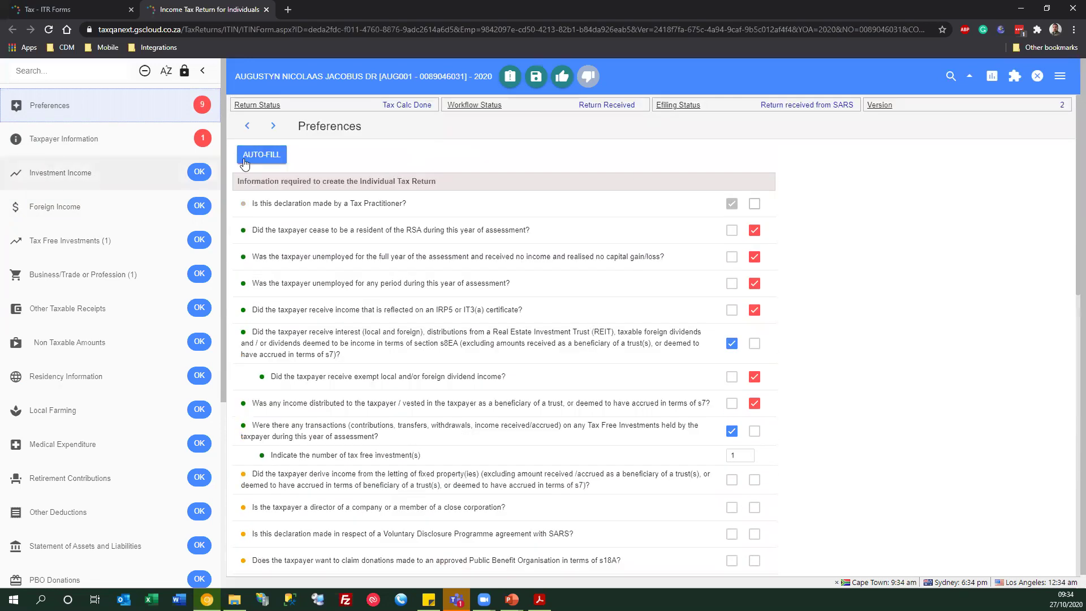
- Auto-fill the remaining unanswered Preferences questions
left_click(253, 159)
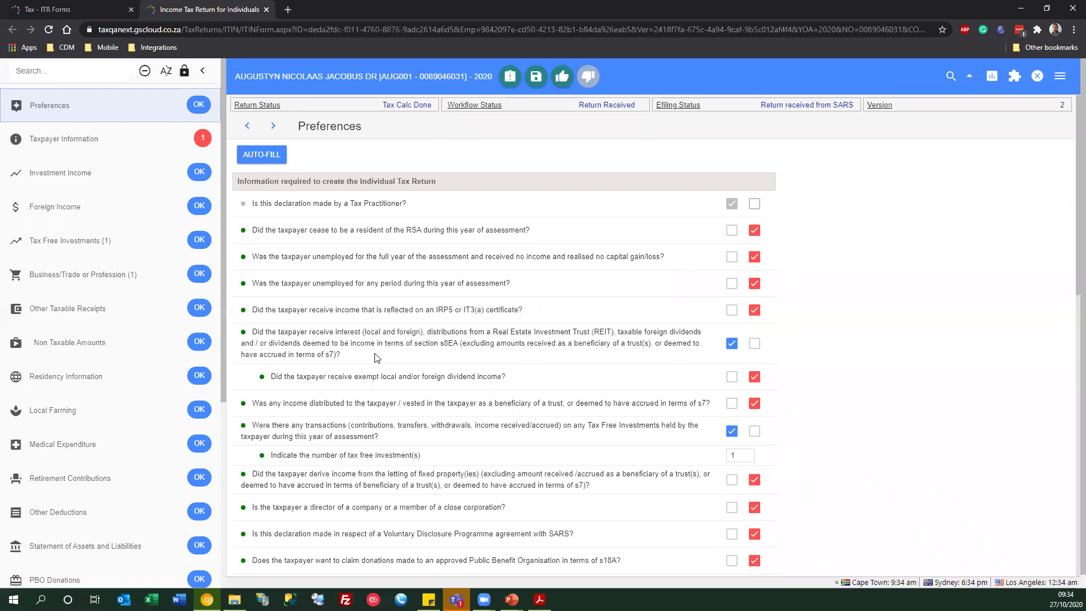
scroll(684, 322, "down", 1)
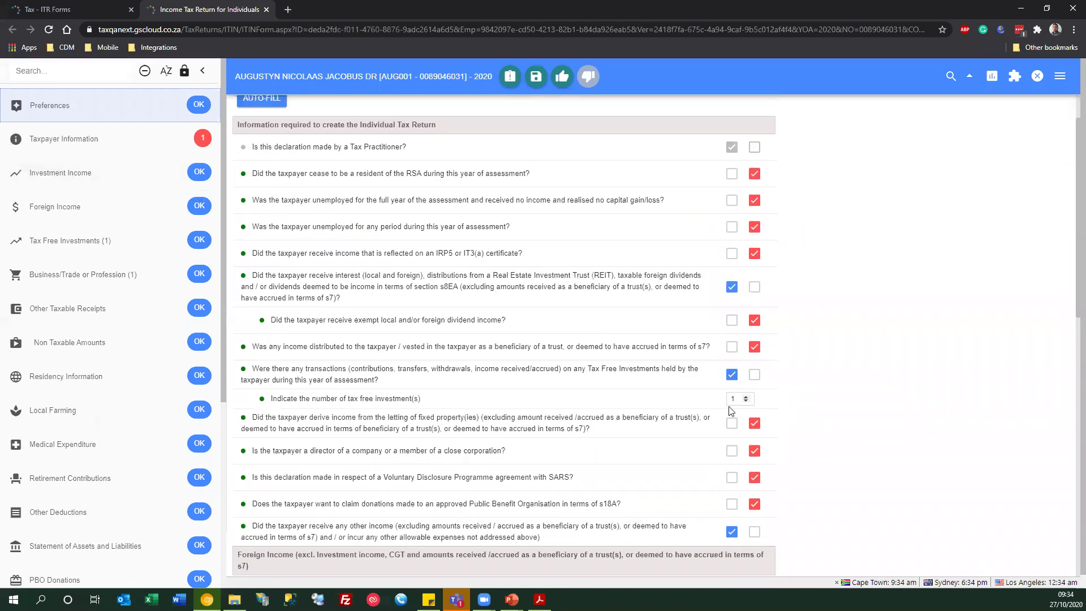
scroll(730, 410, "down", 3)
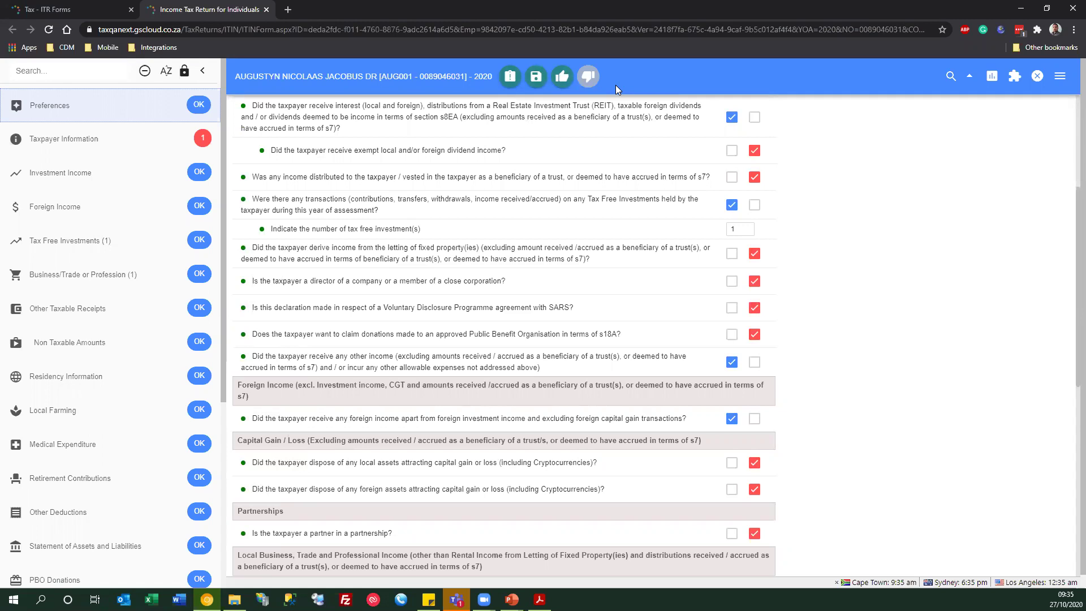
- Try a return-wide search for 'lee', then clear the search term
left_click(950, 77)
left_click(920, 79)
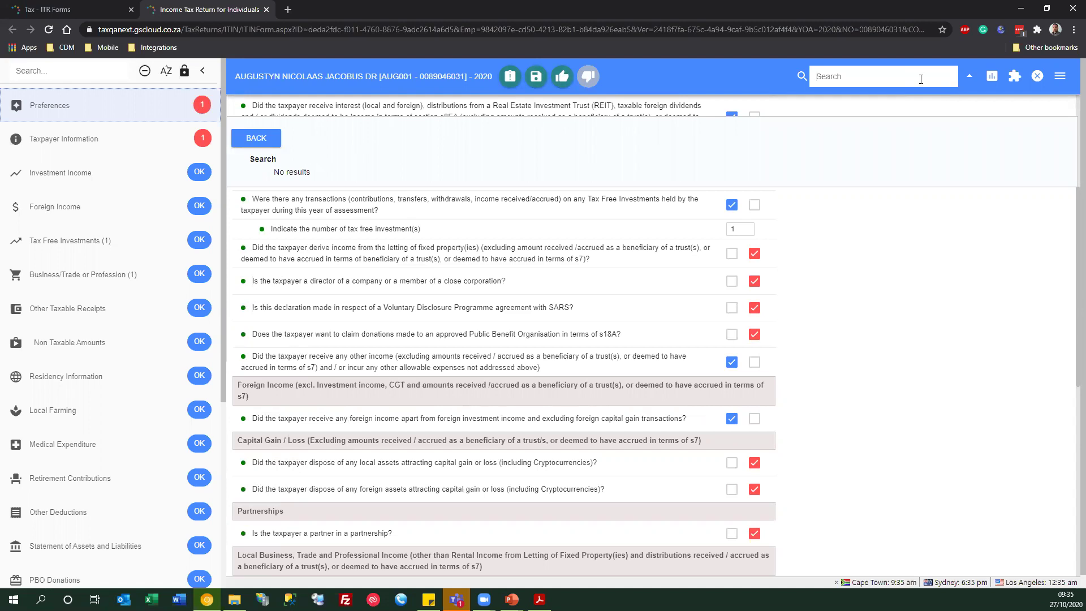
type("lee")
key("BackSpace")
key("BackSpace")
key("BackSpace")
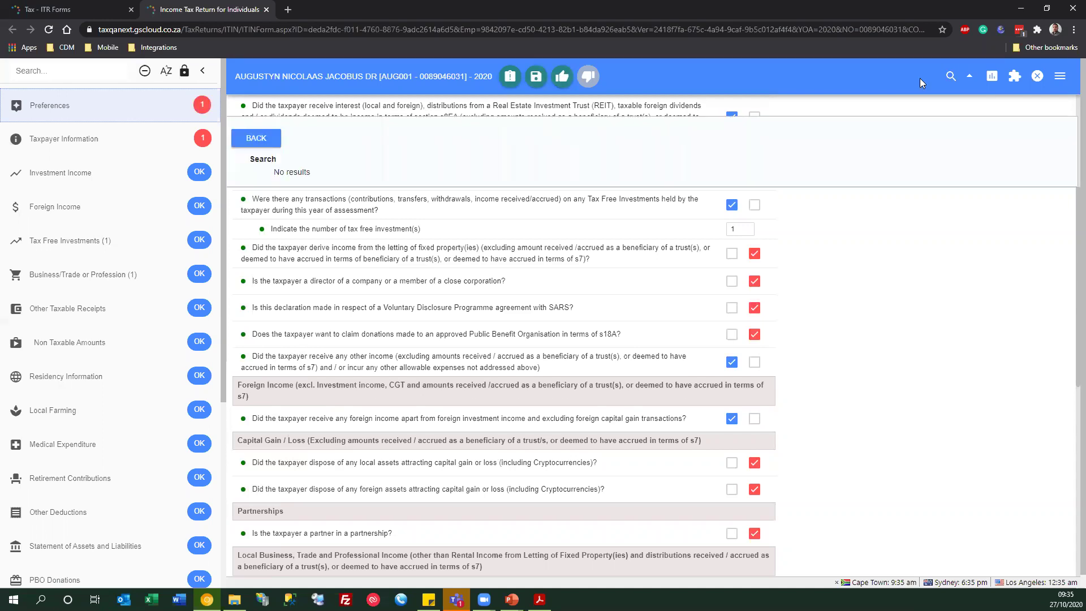
left_click(920, 78)
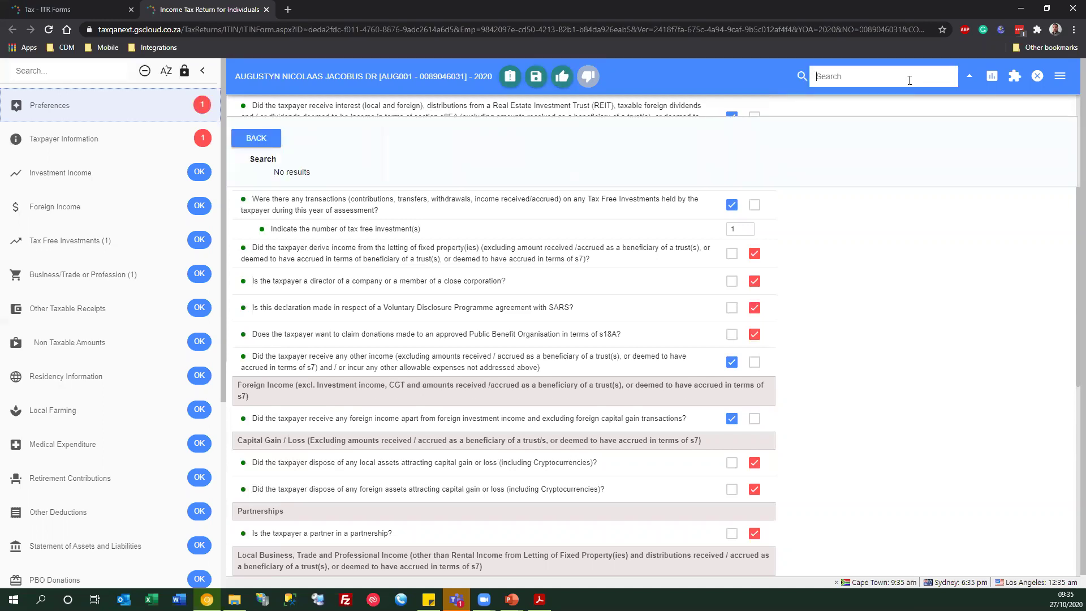
left_click(945, 75)
- Search the return for 'investment' and jump to the Tax Free Investments fields
type("investment")
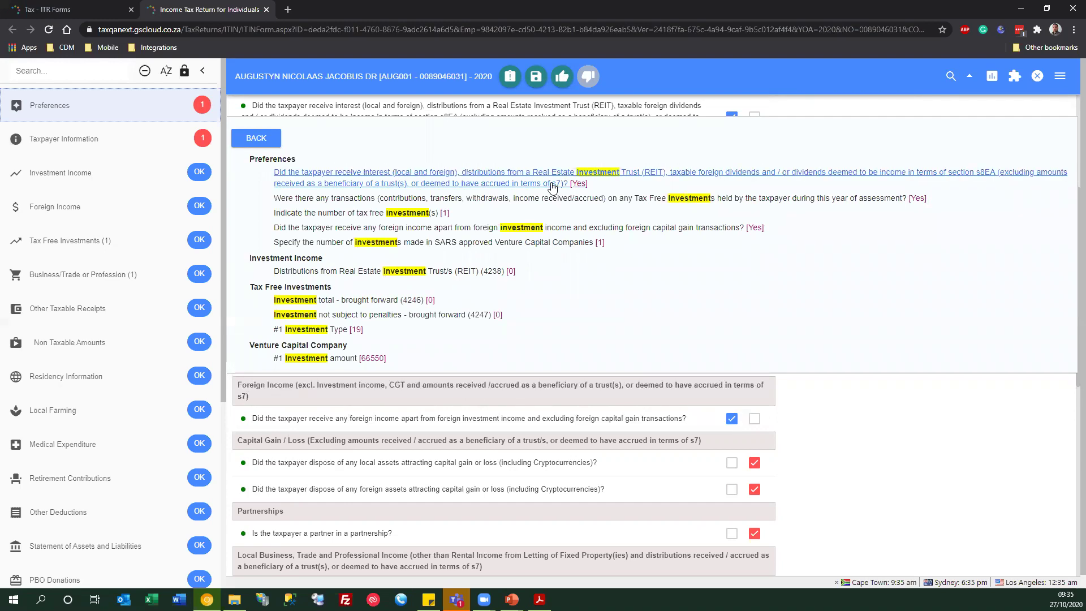
left_click(302, 331)
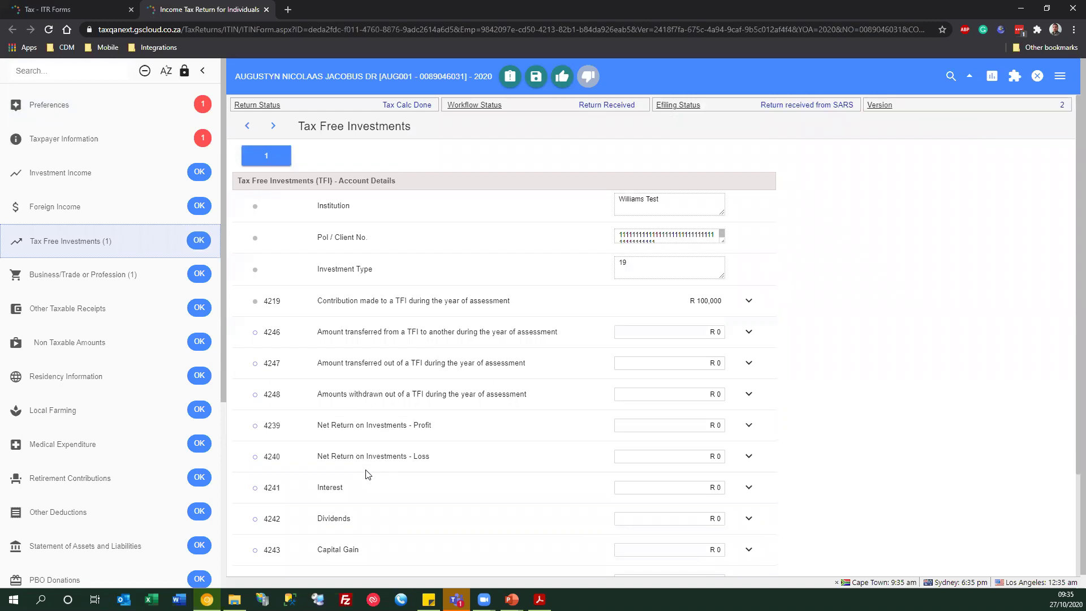
left_click(950, 76)
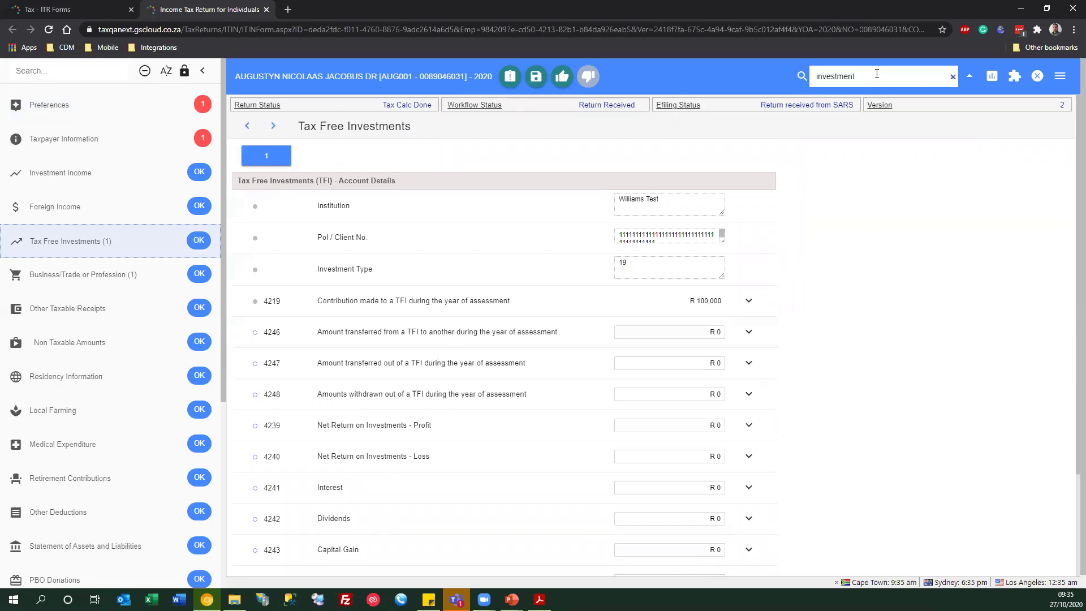
key("Return")
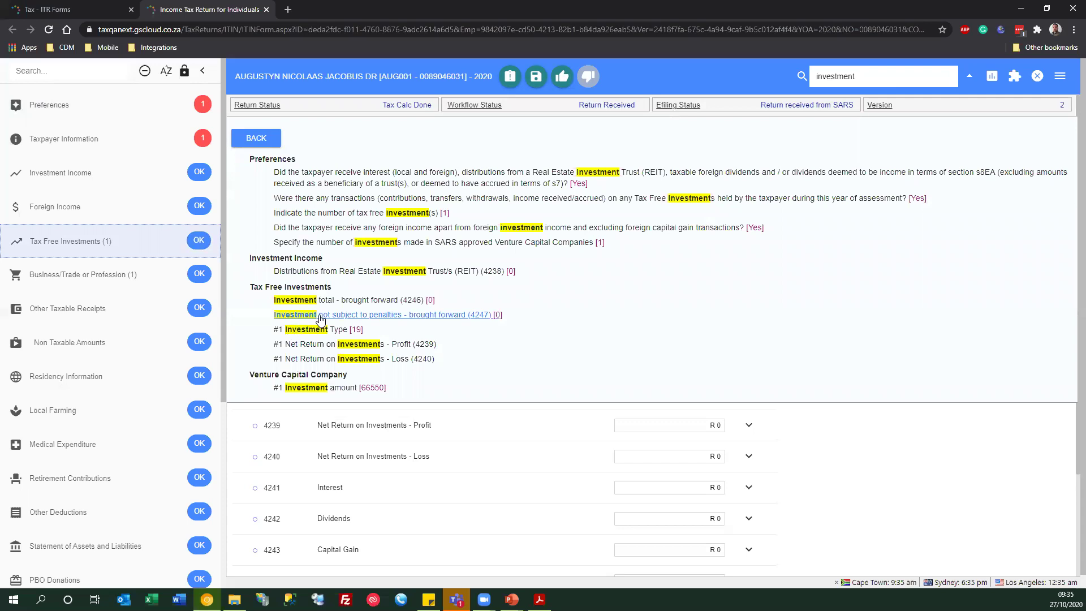
left_click(318, 315)
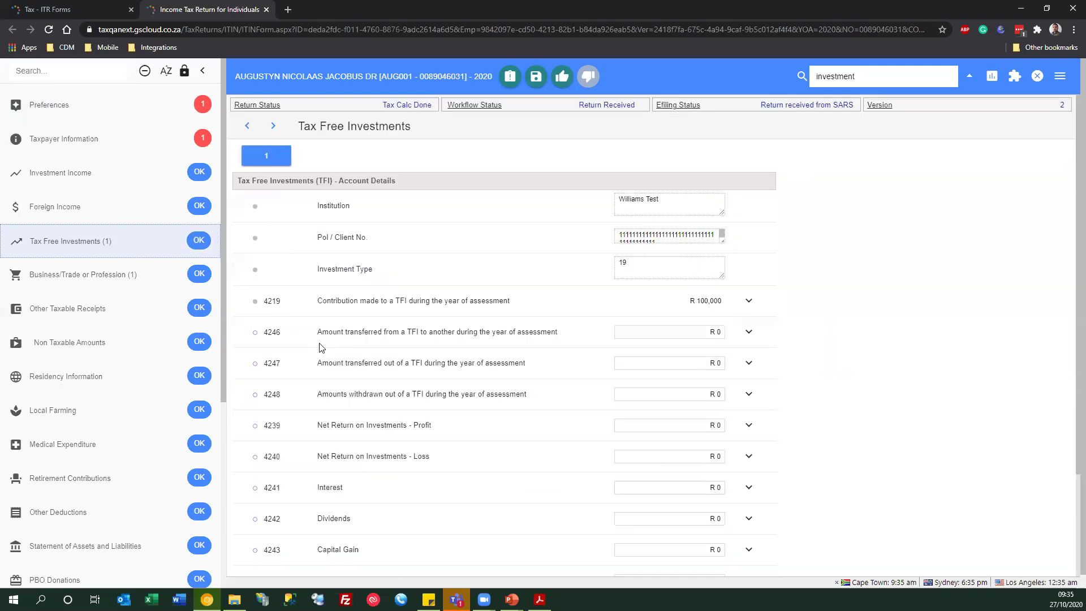
left_click(950, 76)
left_click(801, 76)
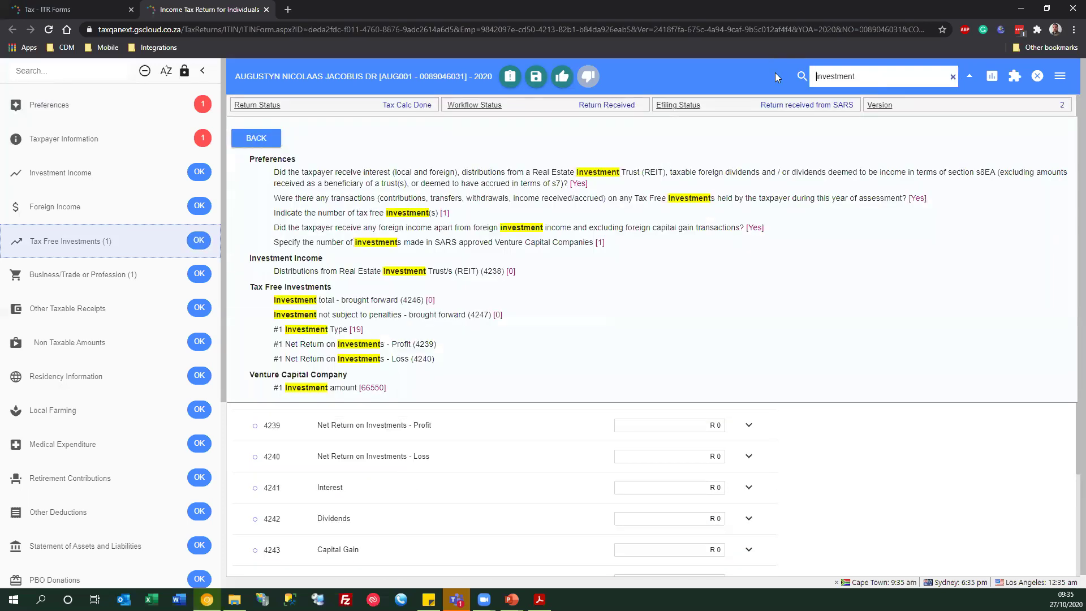
- Clear the search and return to the top of the Tax Free Investments form
left_click(952, 77)
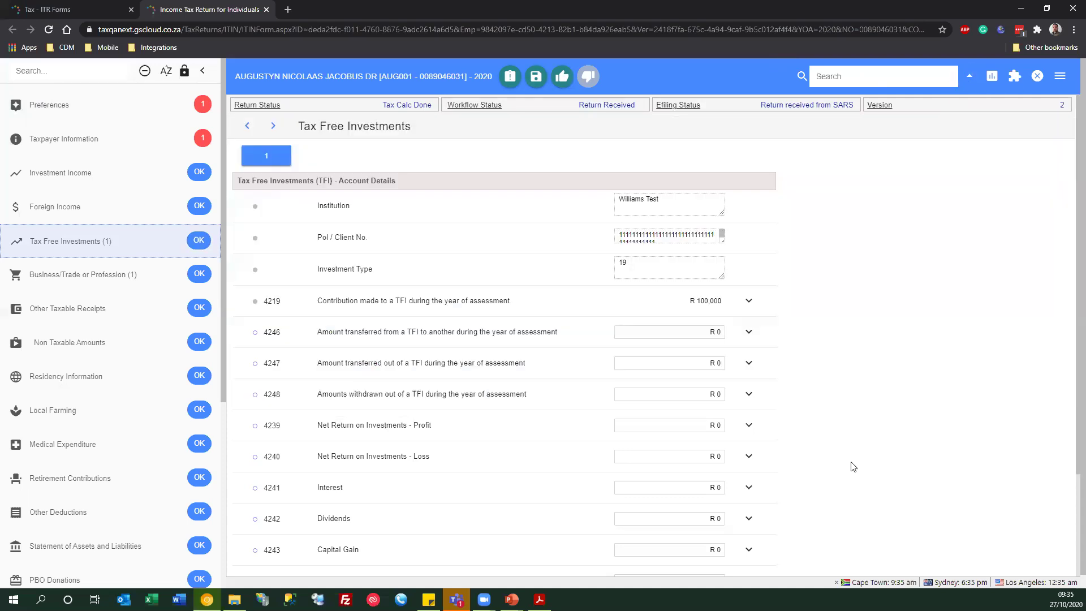
scroll(850, 469, "down", 3)
left_click(969, 76)
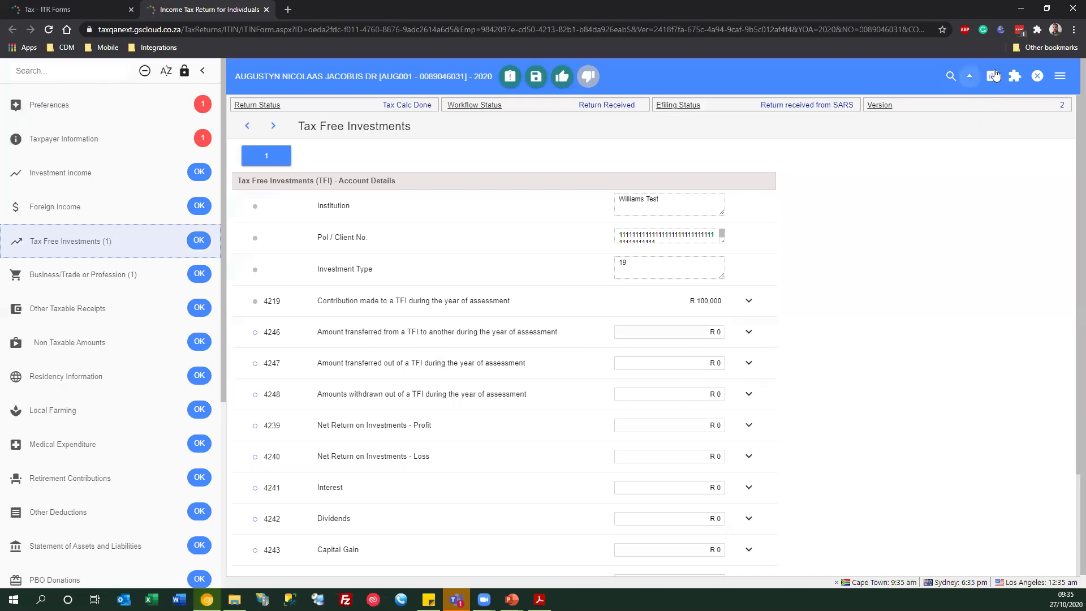
- Run the tax calculation and review the detailed calculation showing -R 1,558,053.00 taxable income
left_click(994, 76)
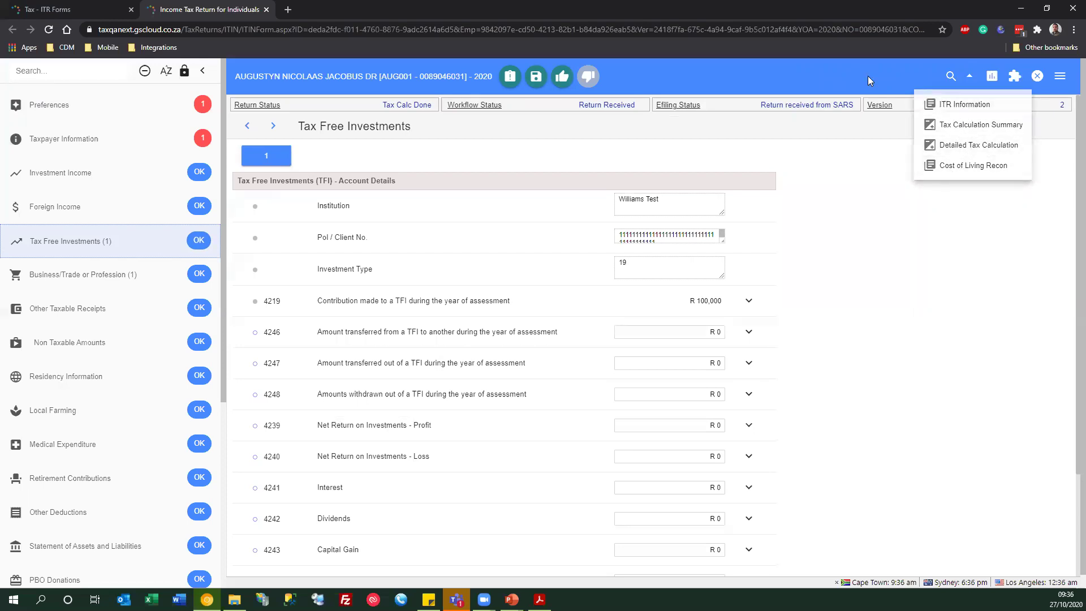
left_click(1014, 77)
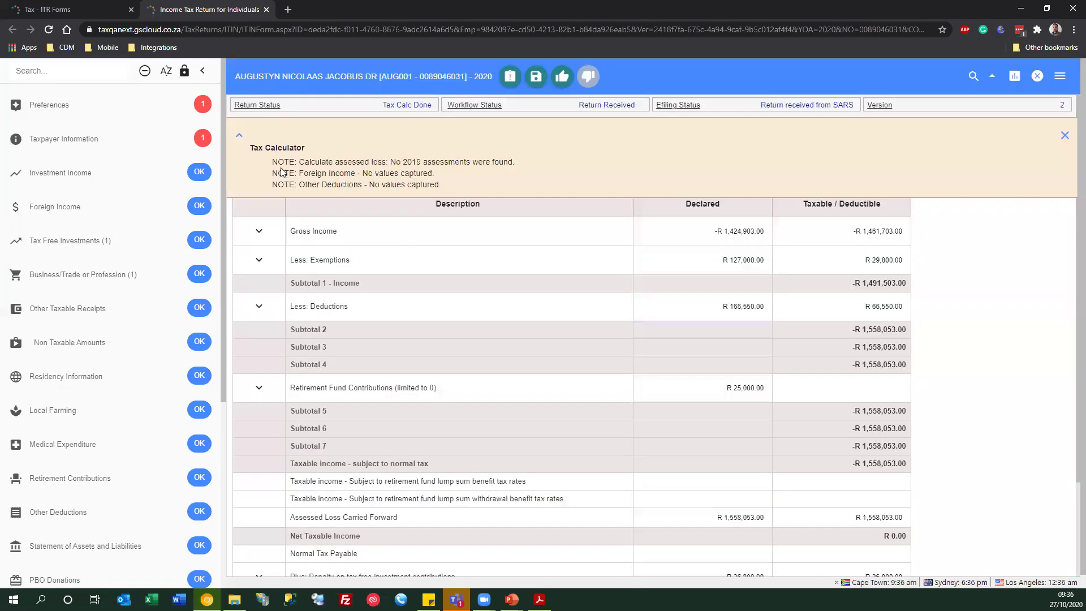
left_click_drag(314, 161, 513, 200)
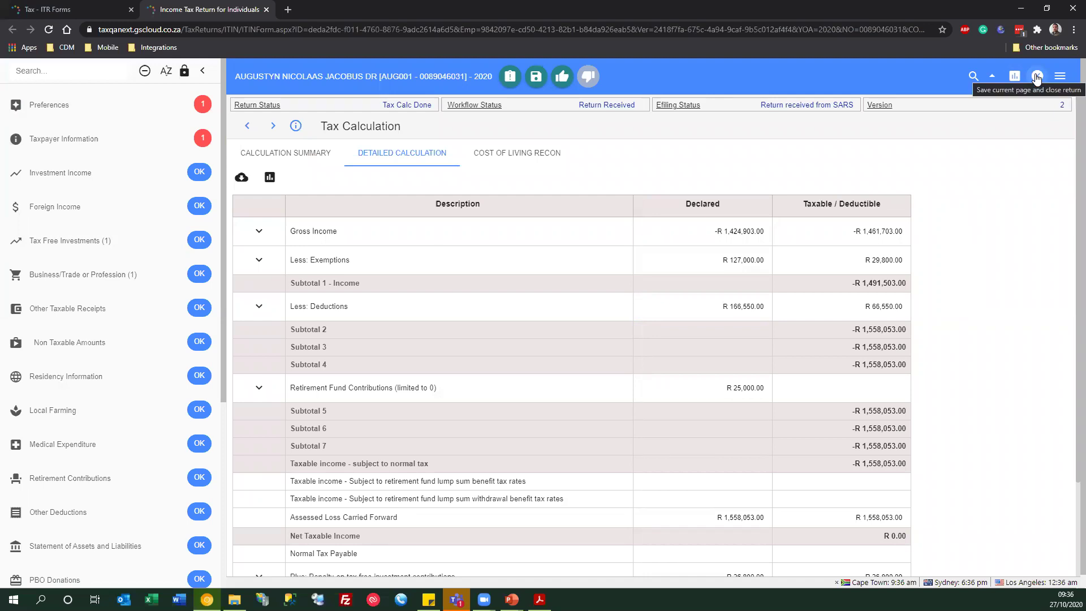
left_click(1060, 76)
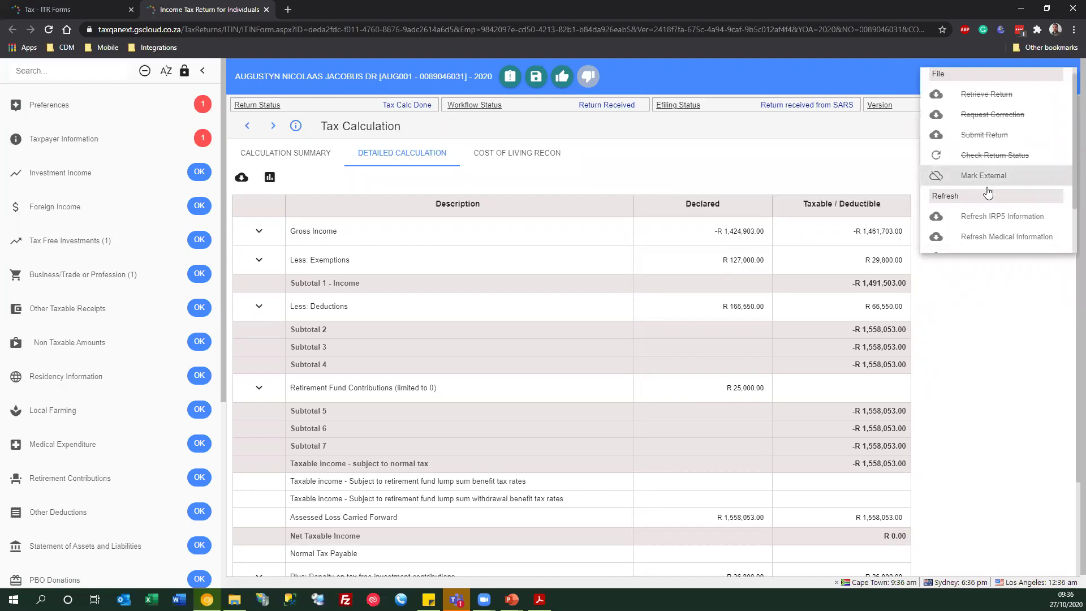
scroll(989, 188, "down", 1)
scroll(990, 177, "down", 1)
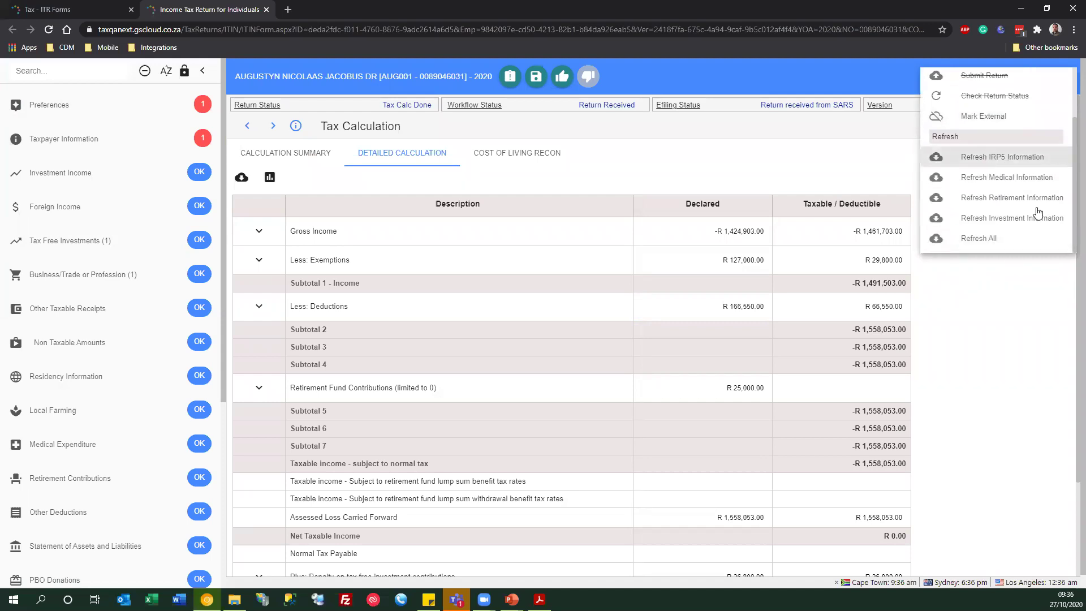
left_click(784, 170)
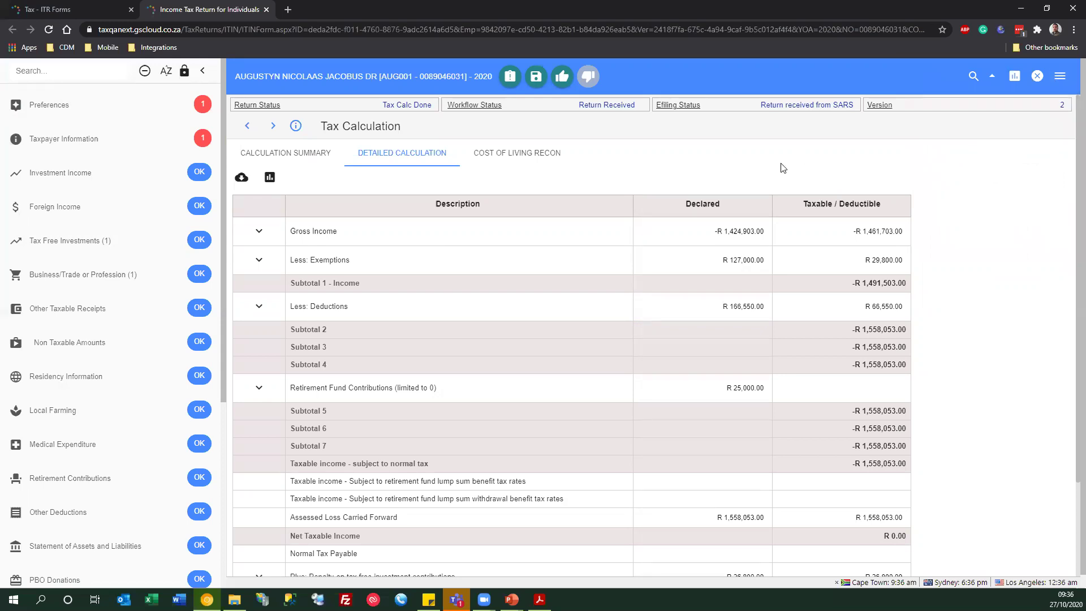
- Go back to Errors and notes and show the Taxpayer Information banking-details error
left_click(249, 129)
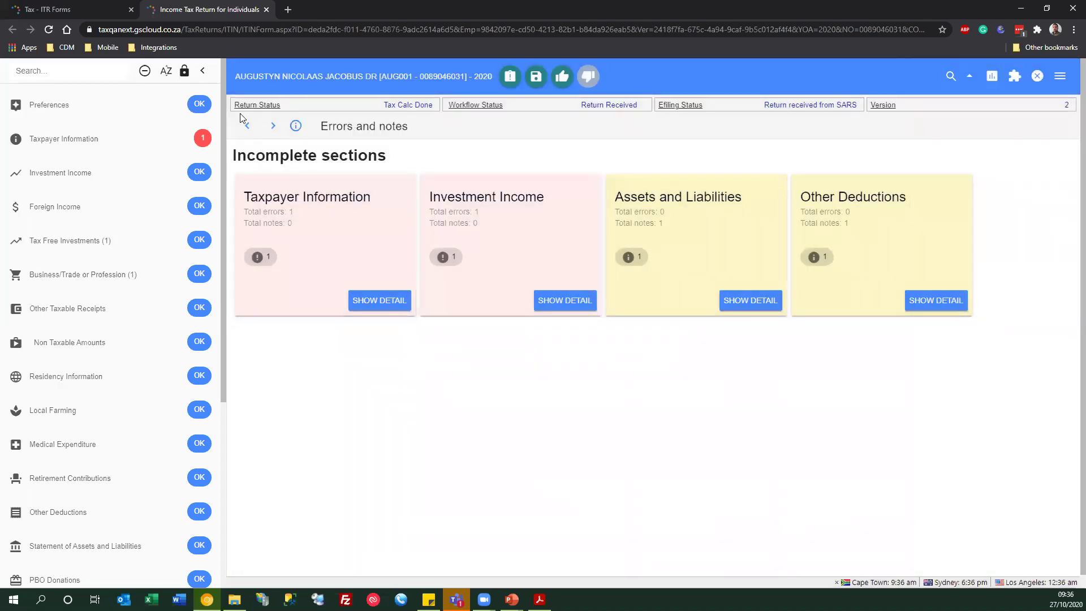
scroll(129, 538, "down", 5)
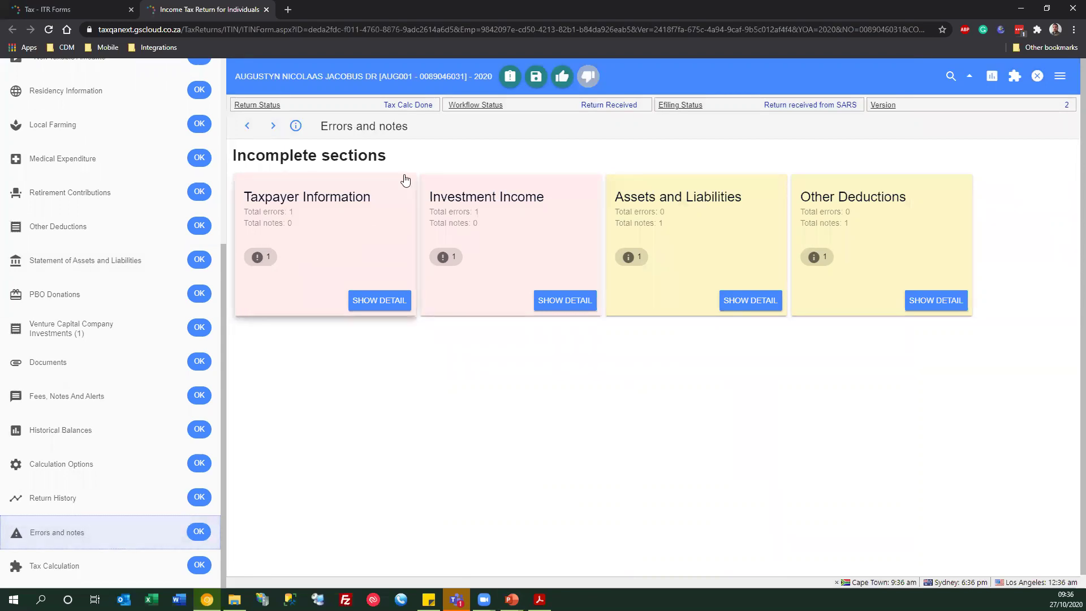
scroll(114, 400, "up", 2)
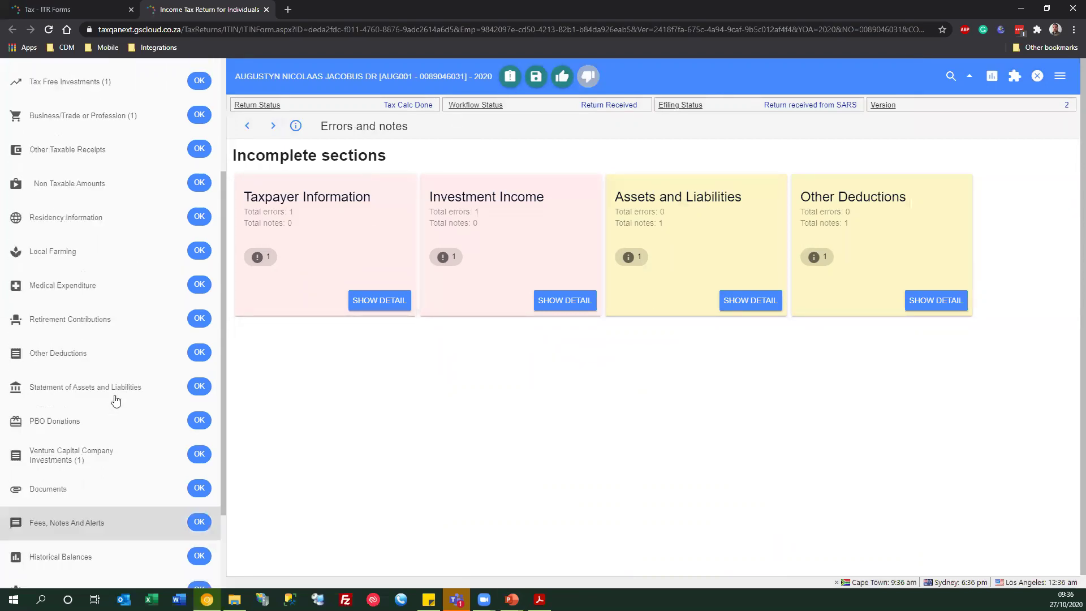
scroll(114, 404, "down", 2)
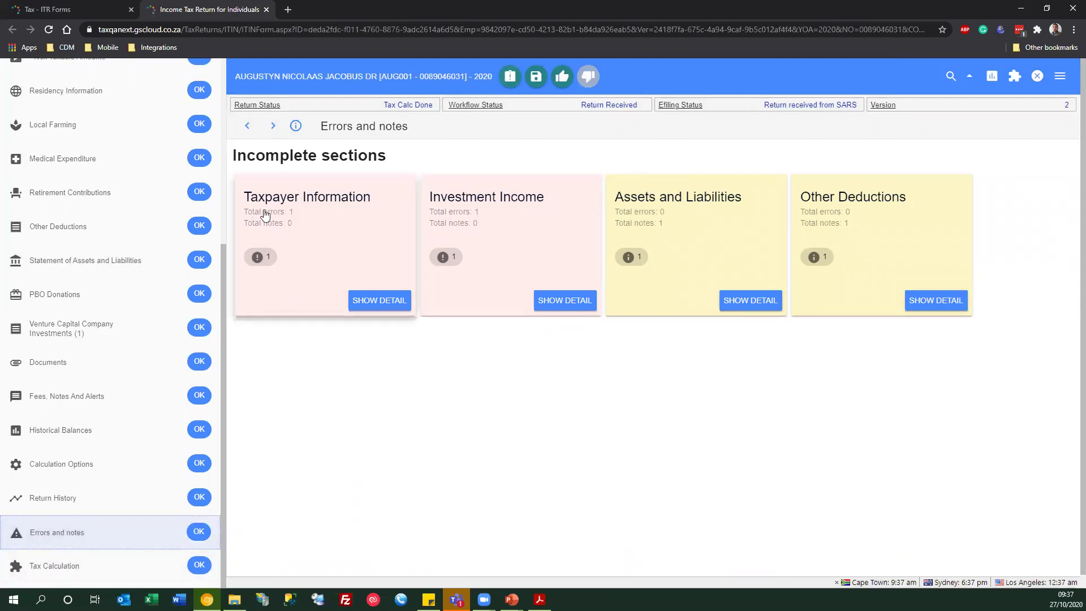
left_click(365, 302)
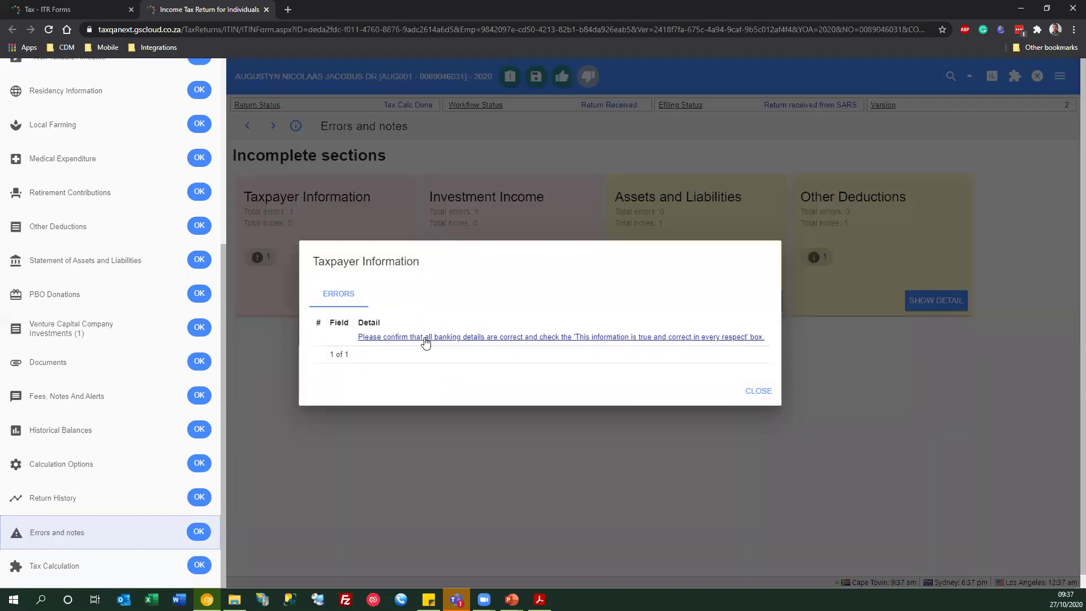
- In Taxpayer Information, tick 'This information is true and correct in every respect'
left_click(541, 340)
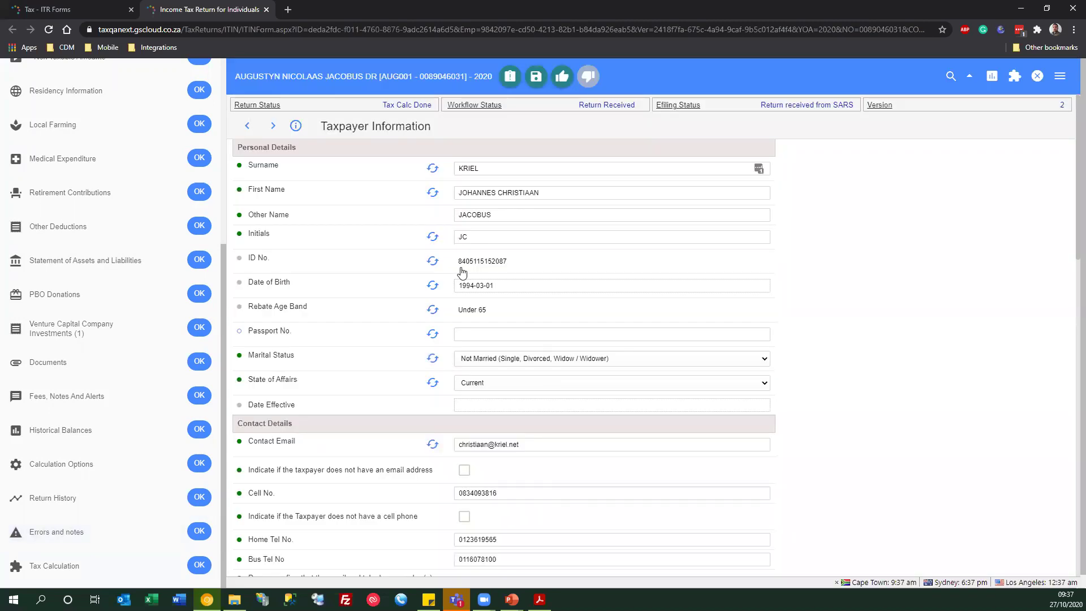
scroll(474, 483, "down", 4)
scroll(474, 483, "down", 3)
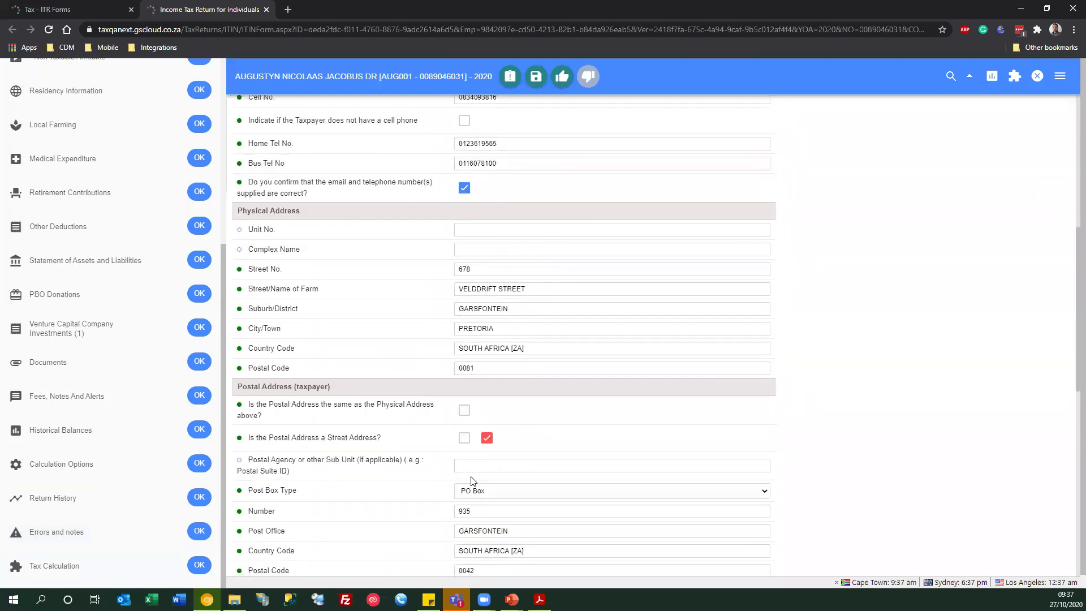
scroll(295, 438, "down", 7)
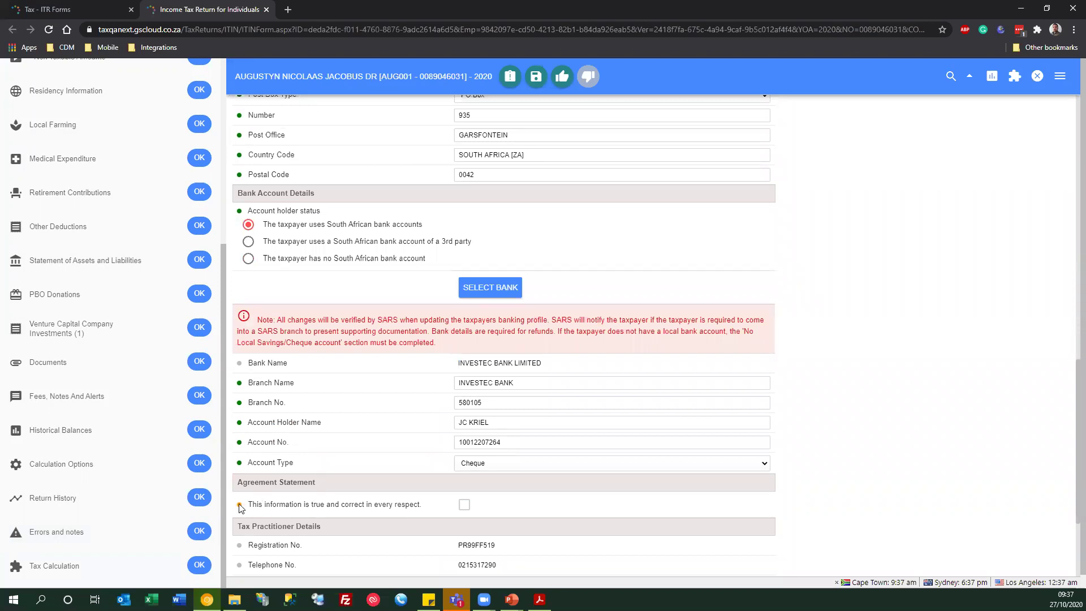
scroll(156, 365, "up", 5)
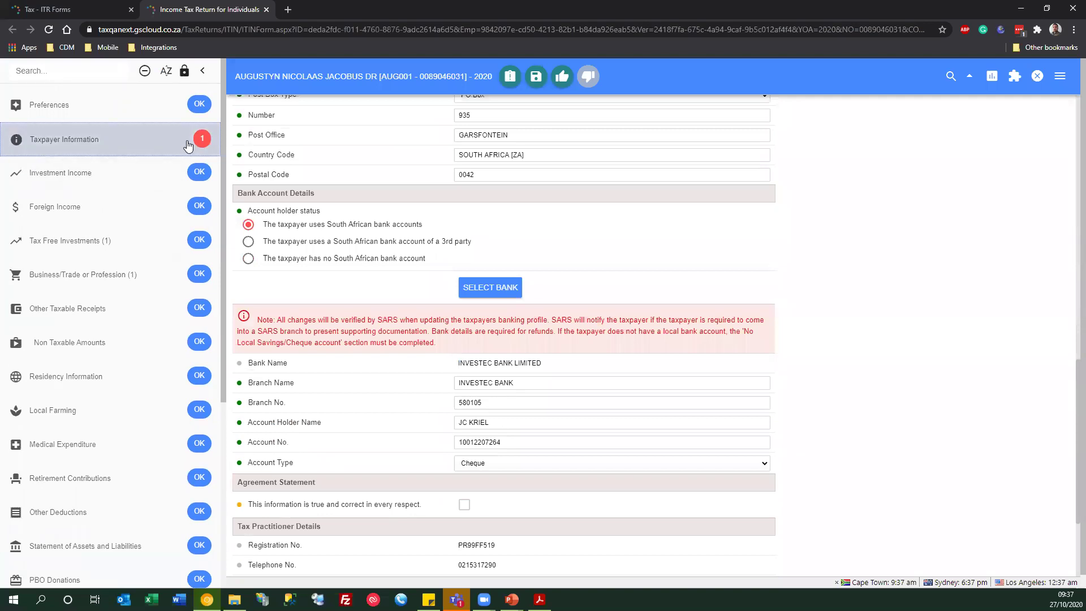
left_click(464, 504)
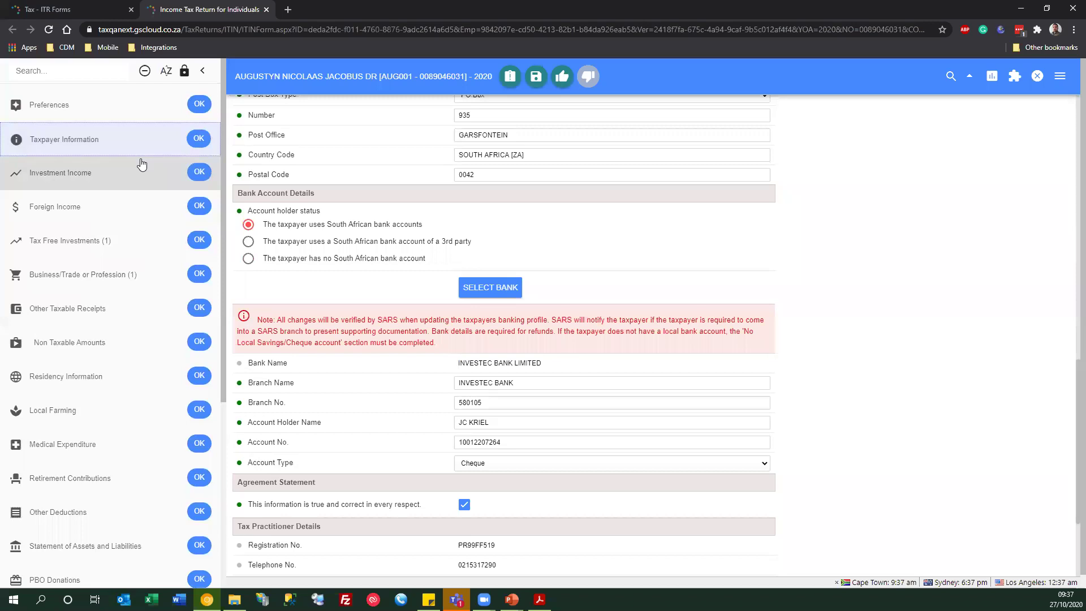
scroll(118, 190, "down", 1)
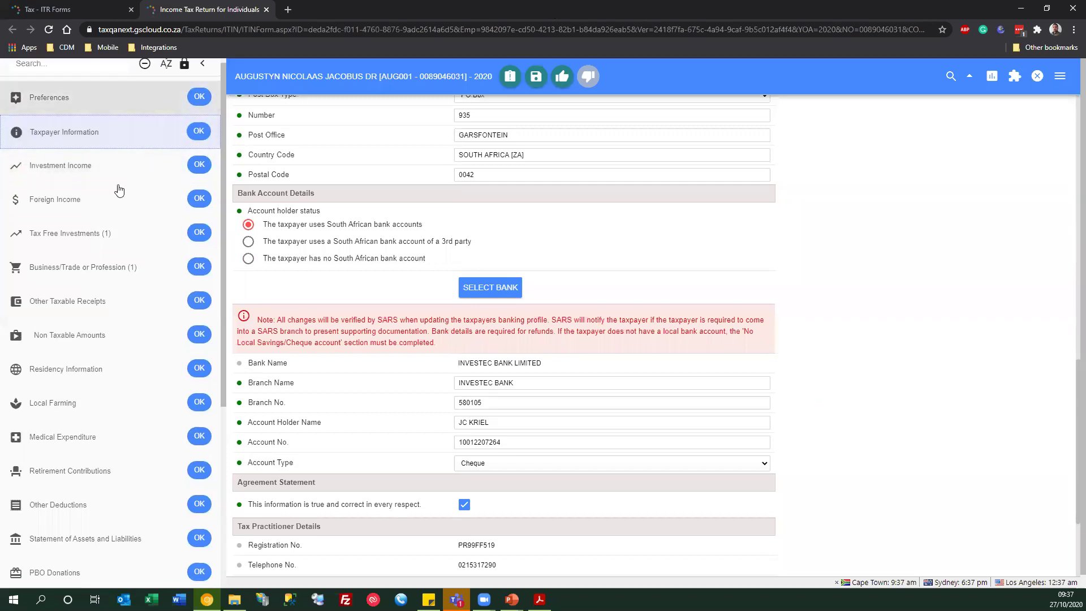
scroll(119, 190, "down", 3)
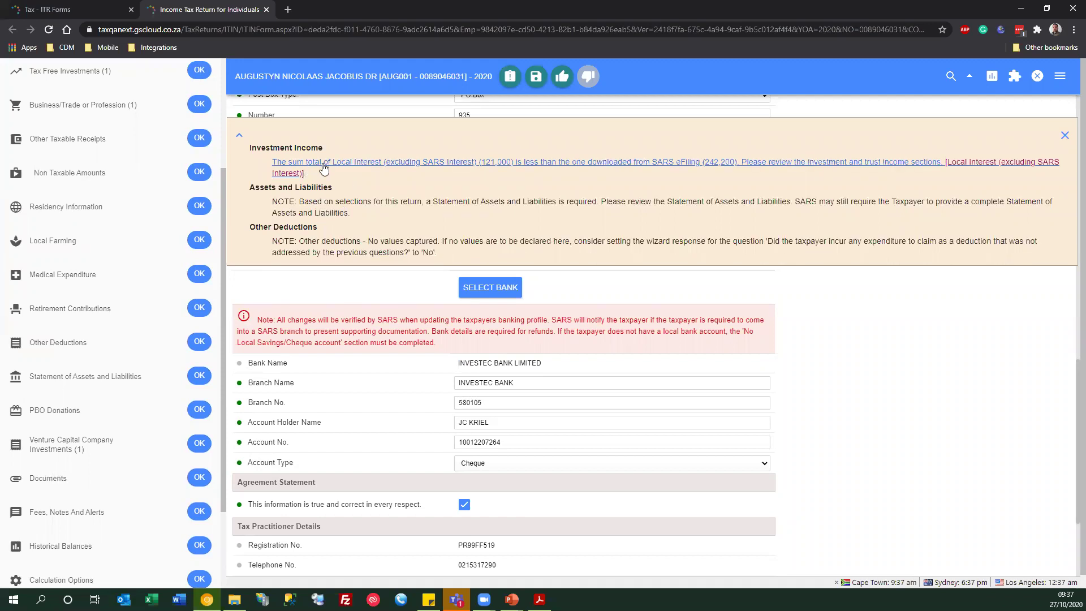
- Go to the Investment Income discrepancy and expand the Local Interest (4201) breakdown
left_click(731, 165)
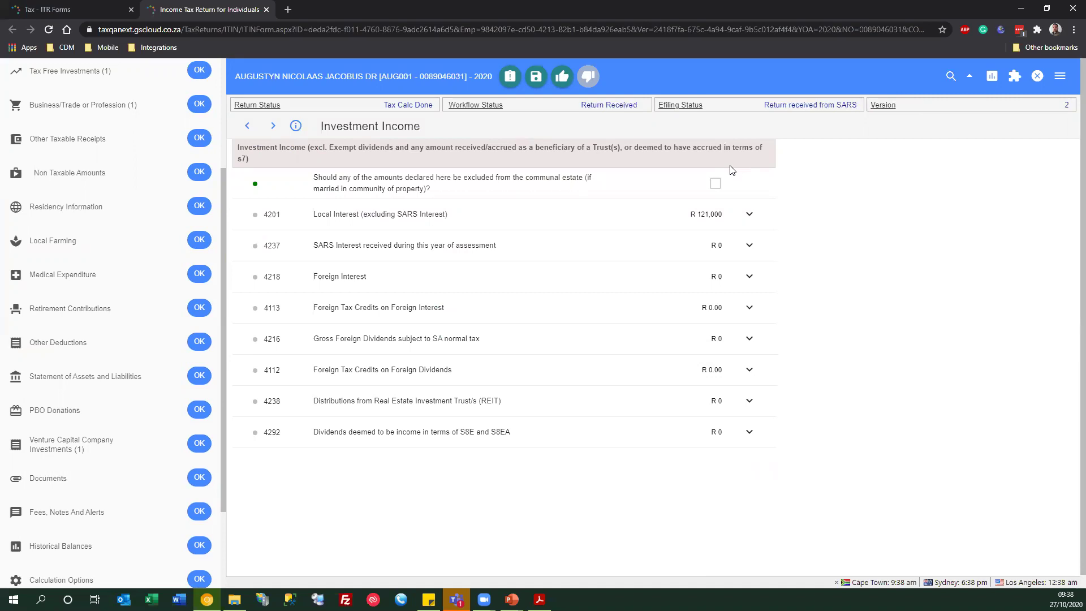
scroll(96, 272, "up", 3)
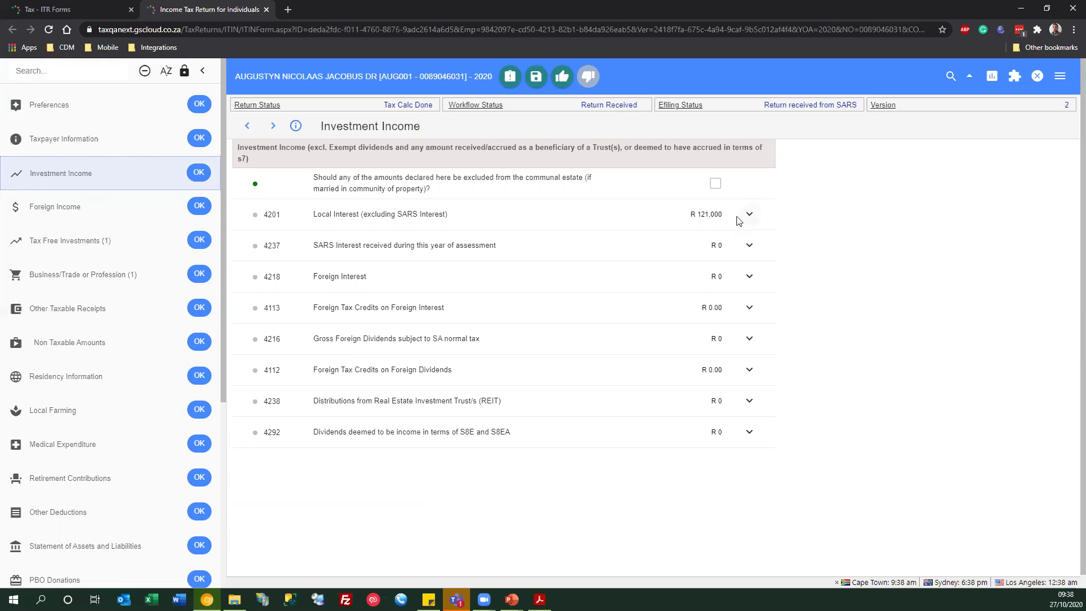
left_click(747, 215)
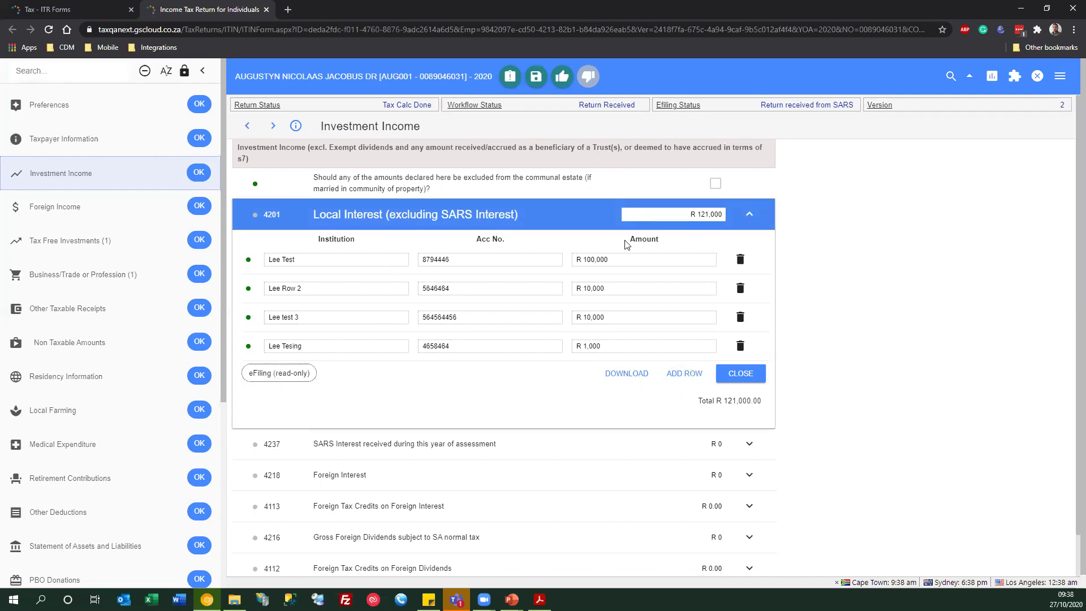
key("Tab")
left_click(465, 259)
- Add a Local Interest row for Lee Webinar with its account number and R 200,000
left_click(684, 374)
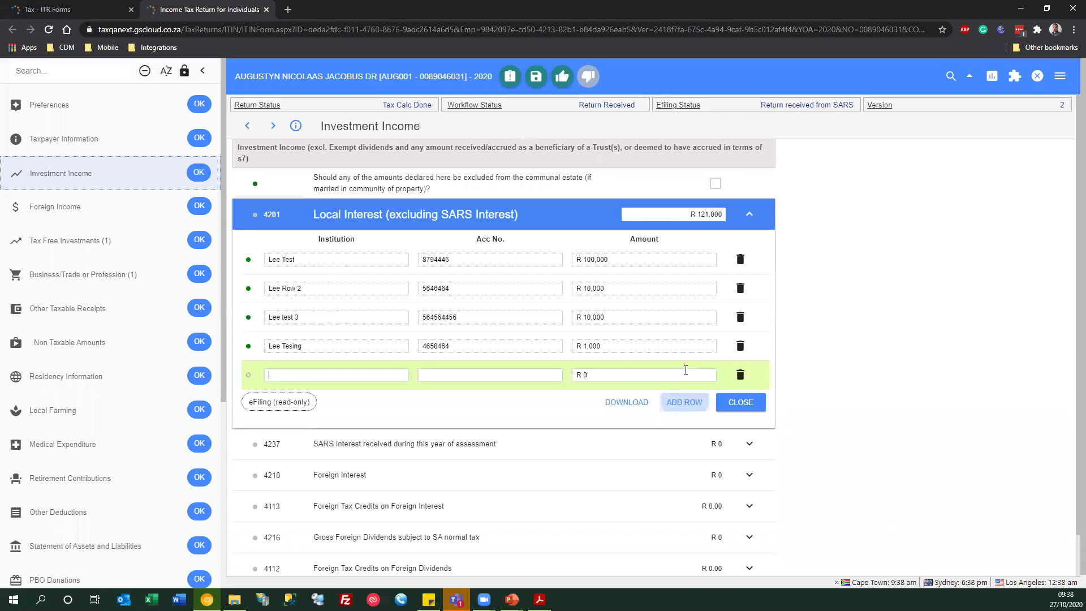
left_click(305, 376)
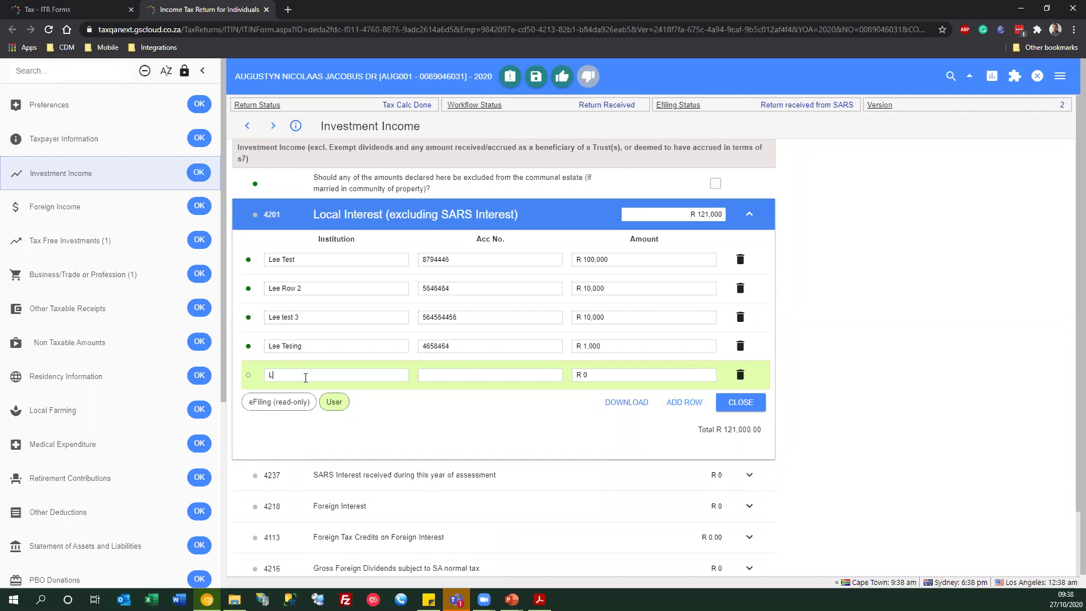
key("BackSpace")
key("BackSpace")
key("BackSpace")
key("BackSpace")
key("Tab")
key("Tab")
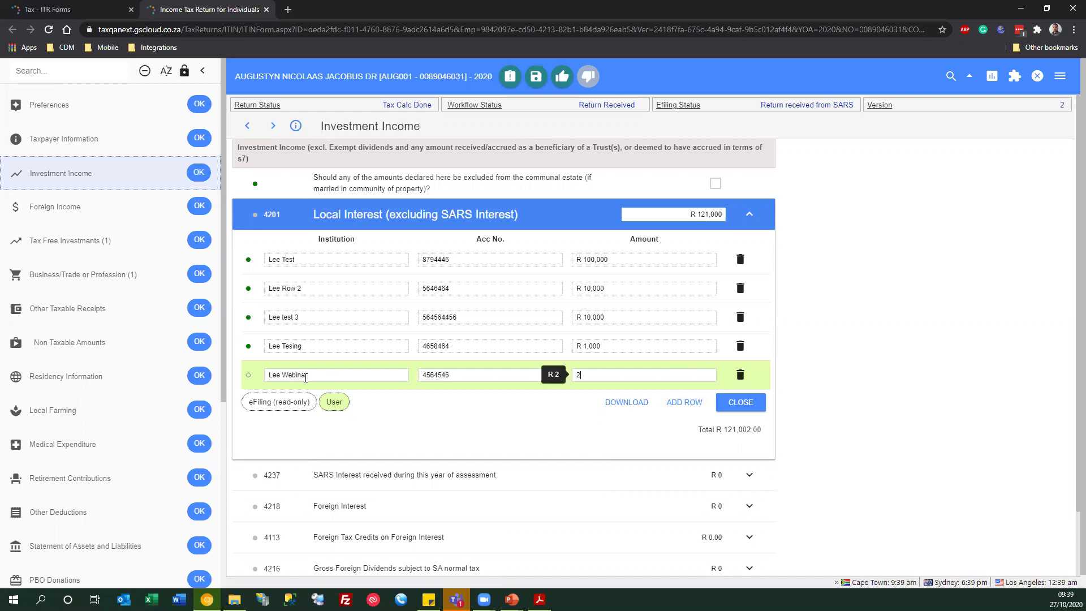
key("Tab")
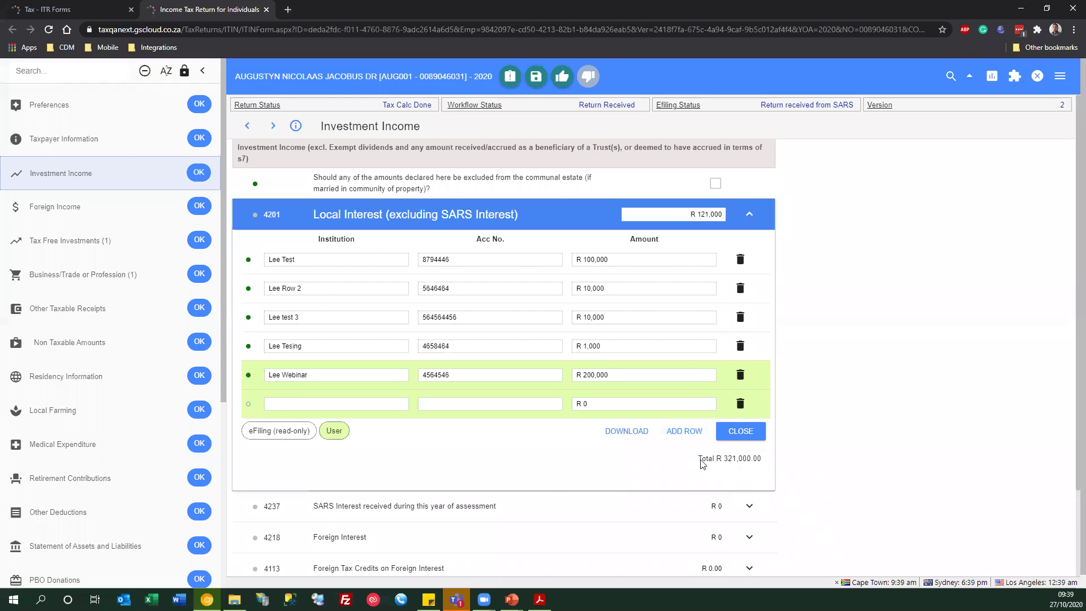
- Collapse and reopen the Local Interest breakdown to check the R 321,000 total
left_click(736, 437)
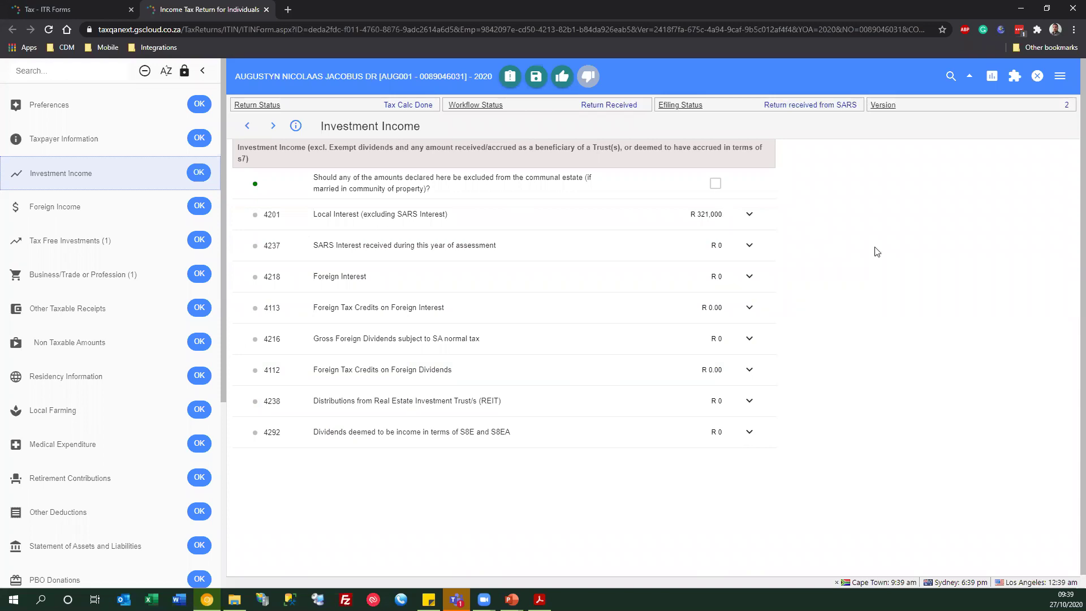
left_click(748, 215)
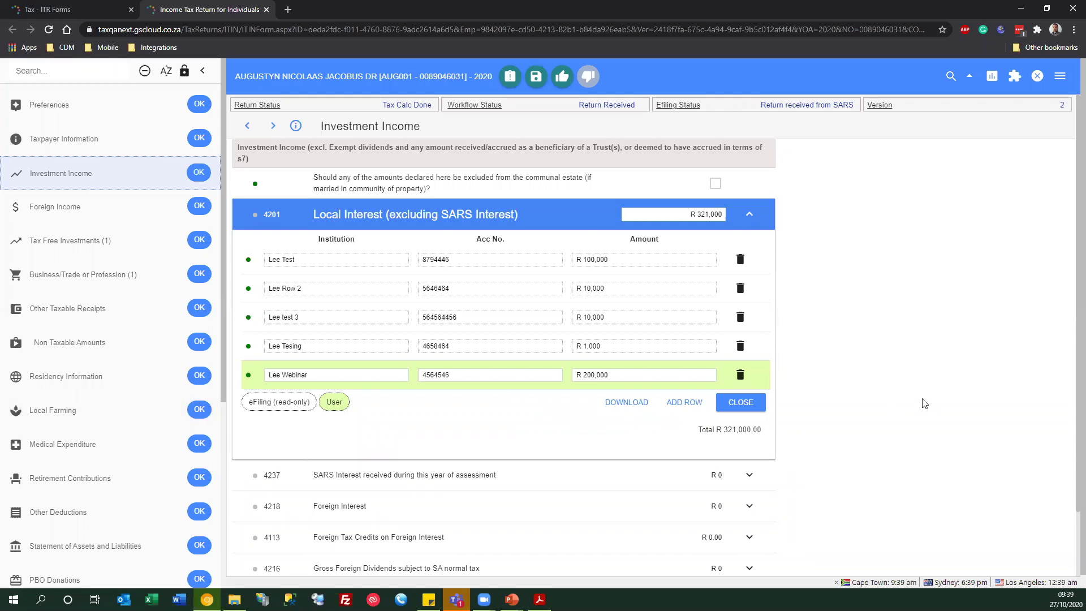
left_click(740, 402)
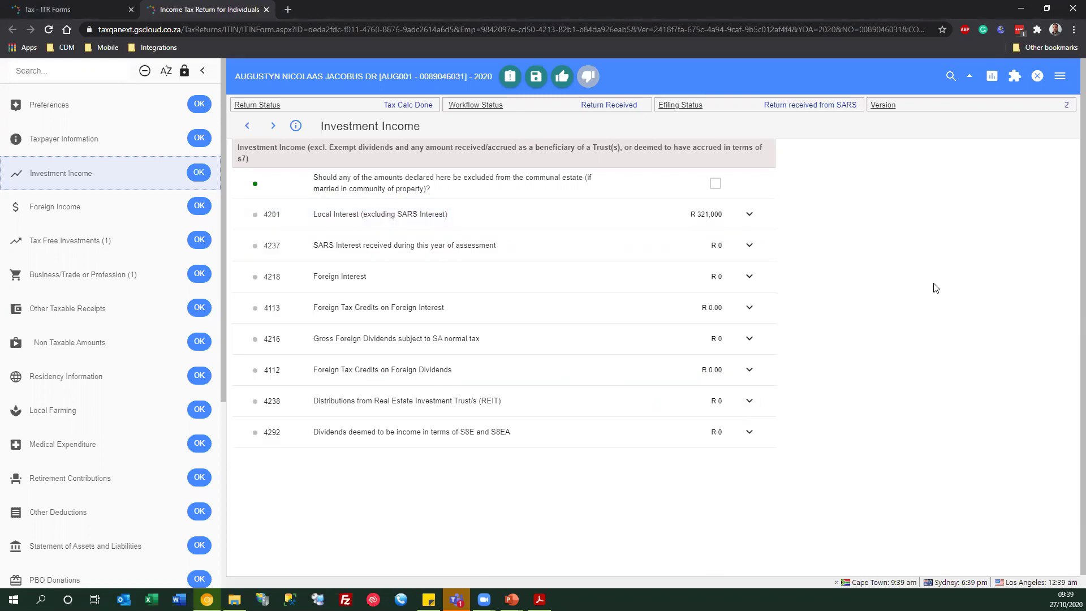
left_click(745, 217)
left_click(747, 218)
left_click(749, 214)
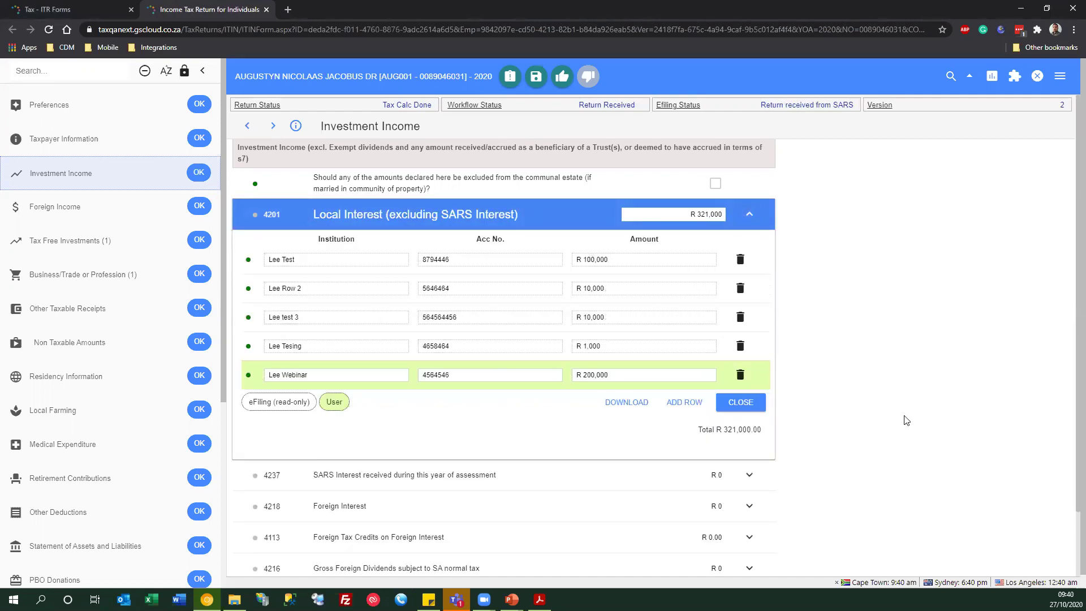
- Download the 4201 Local Interest schedule as HTML, check its five entries, then collapse 4201
left_click(622, 407)
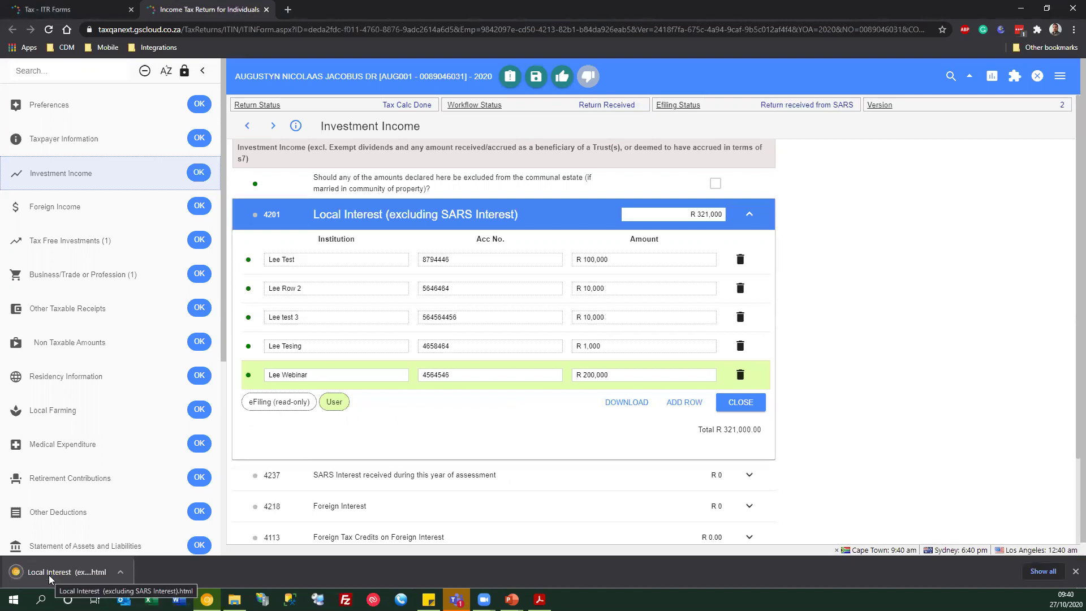
left_click(49, 575)
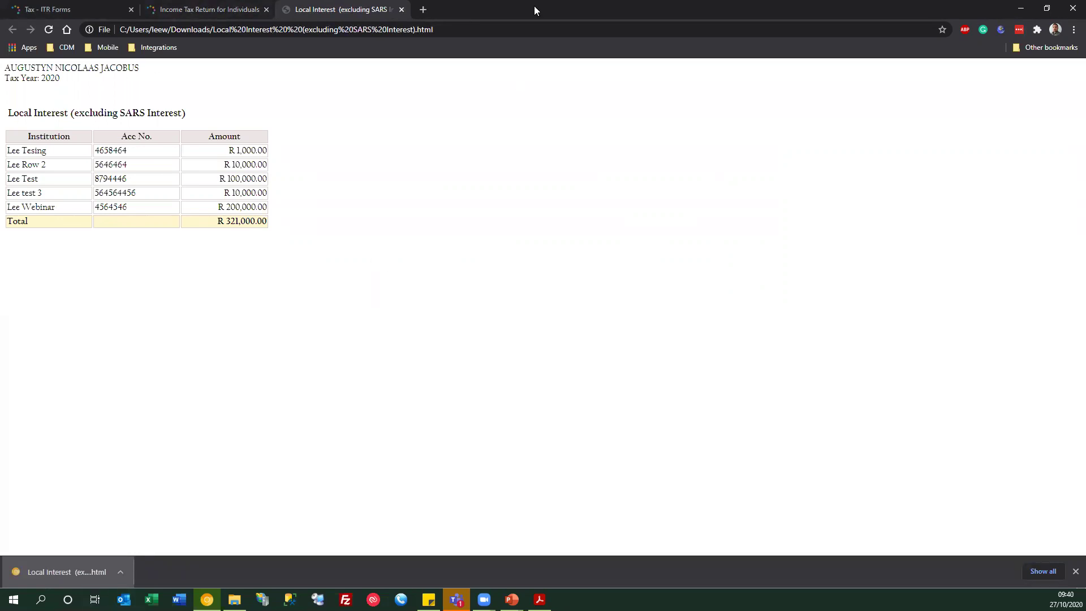
left_click(402, 9)
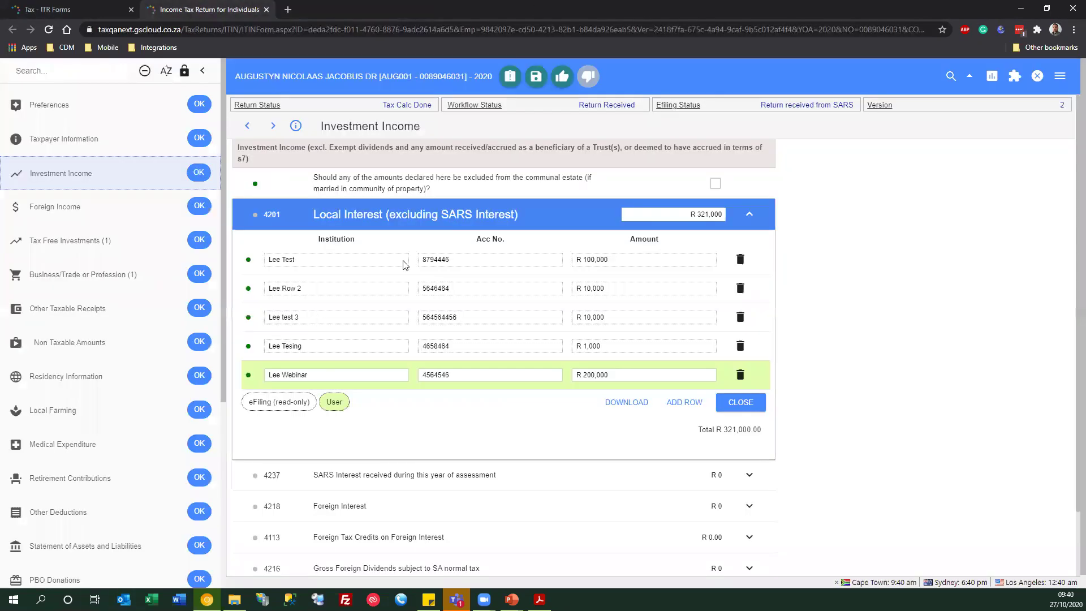
left_click(725, 405)
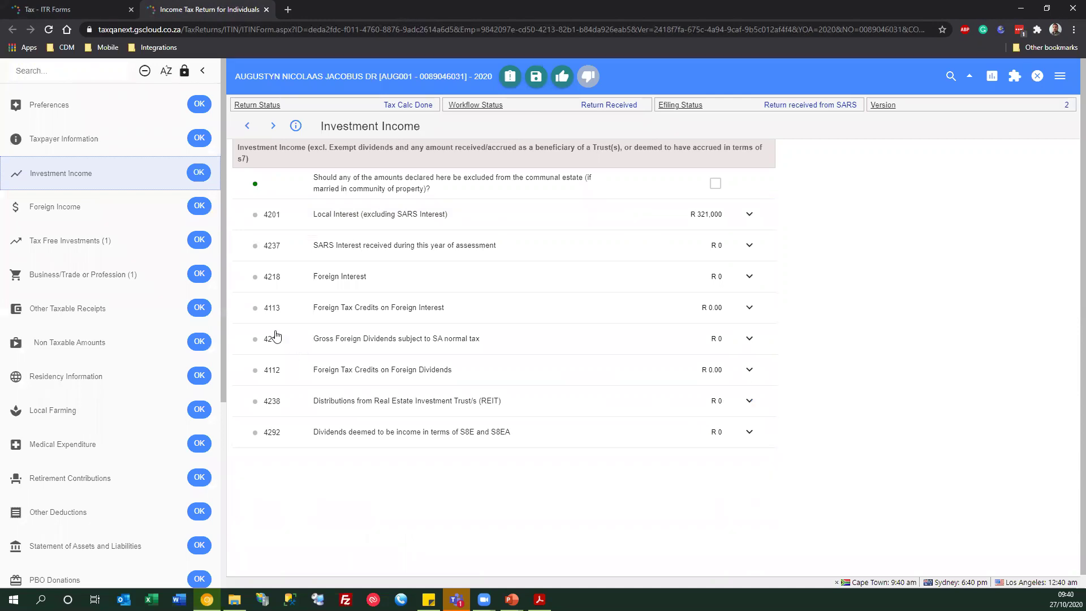
- Delete the Lee Tesing entry from the Local Interest 4201 breakdown
left_click(750, 214)
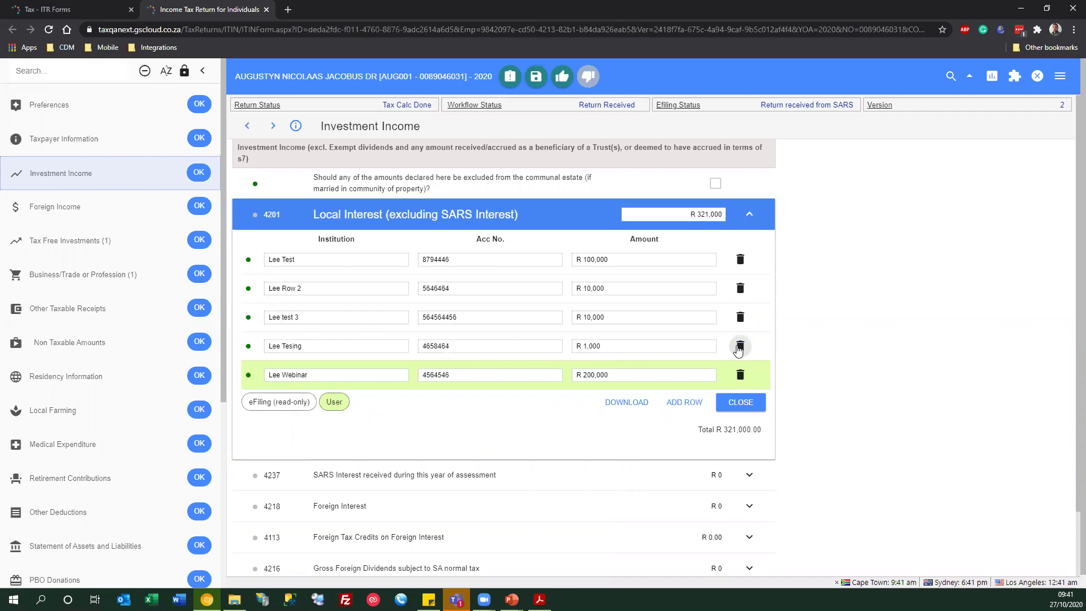
left_click(739, 347)
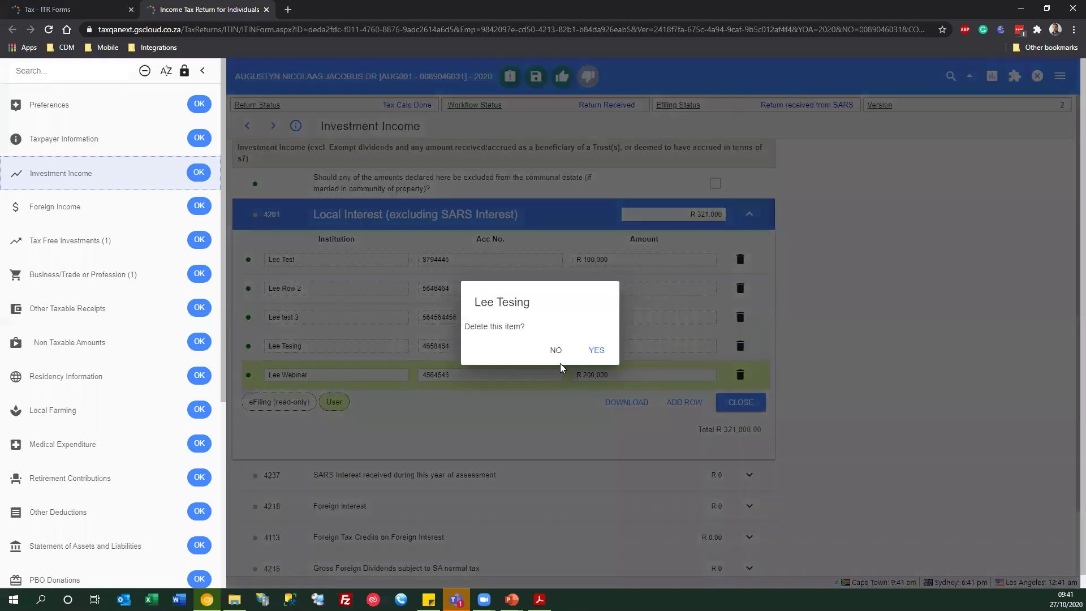
left_click(596, 351)
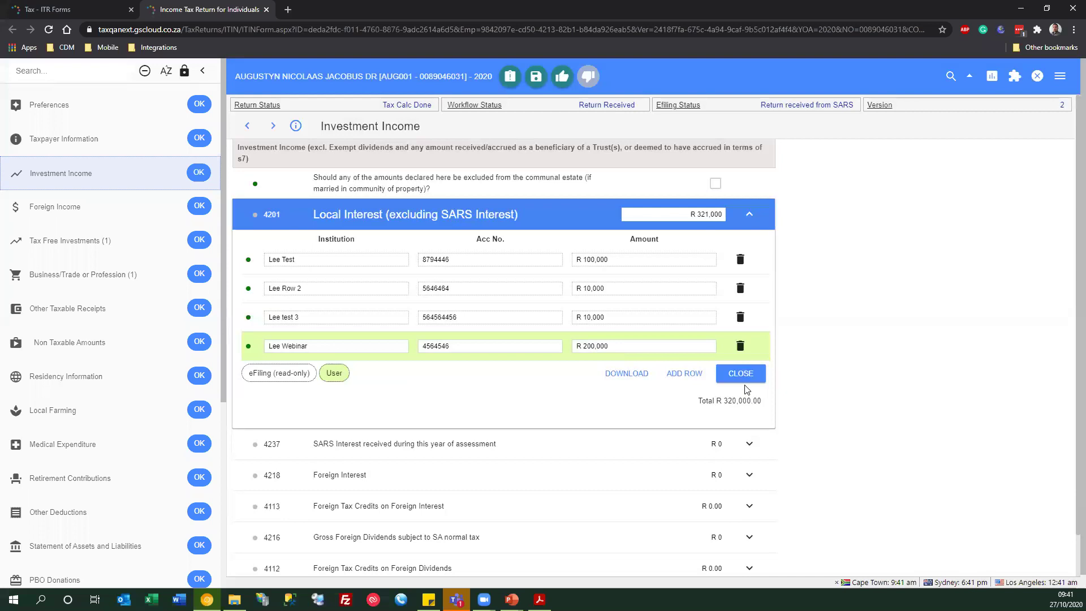
left_click(742, 374)
left_click(743, 216)
- Add a Lee Webinar 2 interest row of 10000 with its account number, totalling R 330,000
left_click(684, 373)
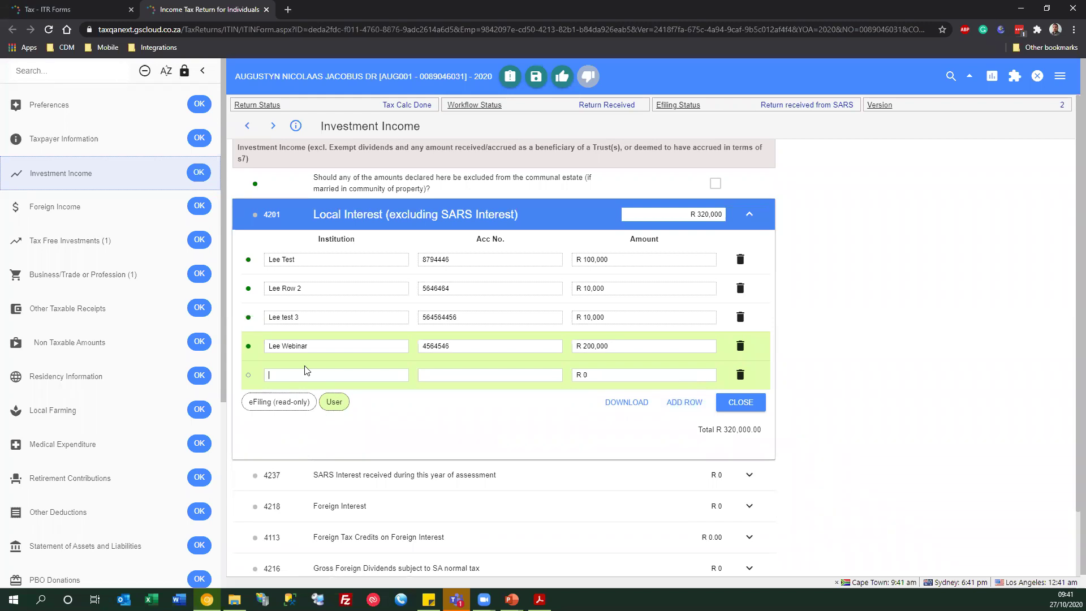
key("Tab")
key("Tab")
key("Tab")
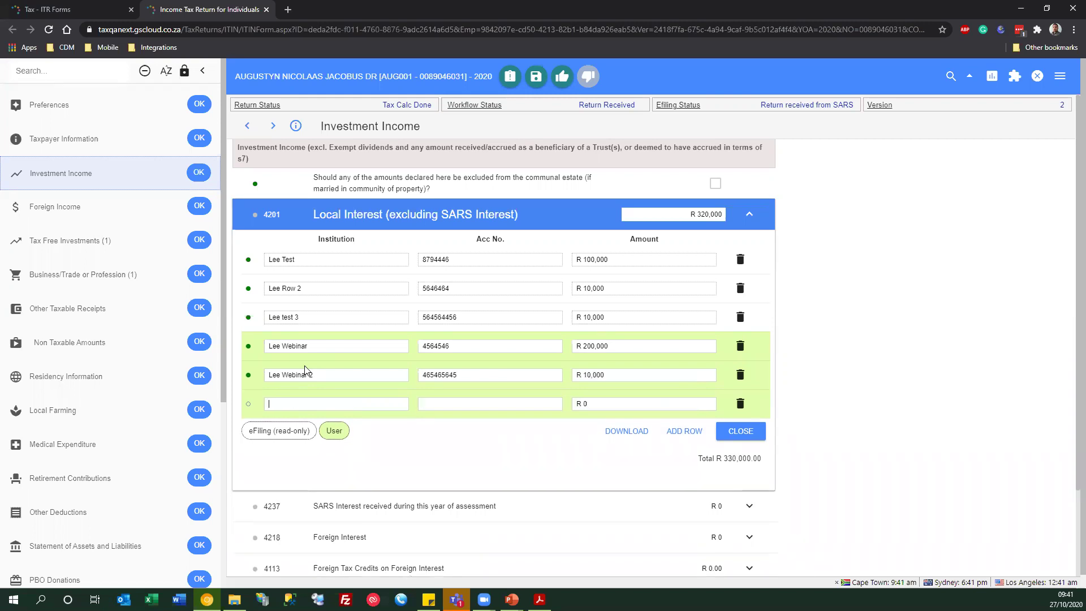
left_click(738, 434)
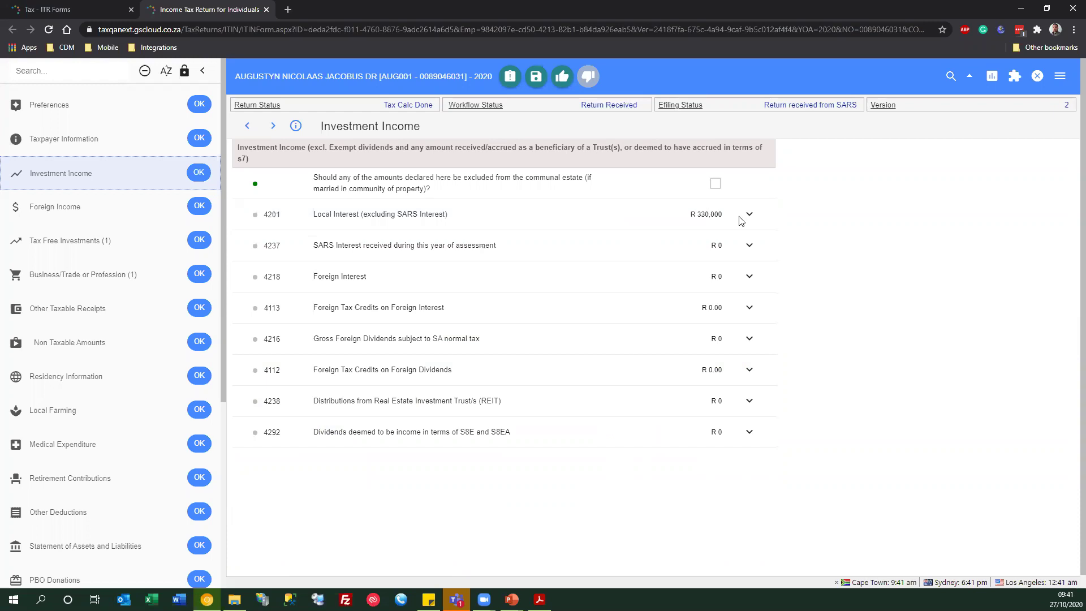
left_click(749, 214)
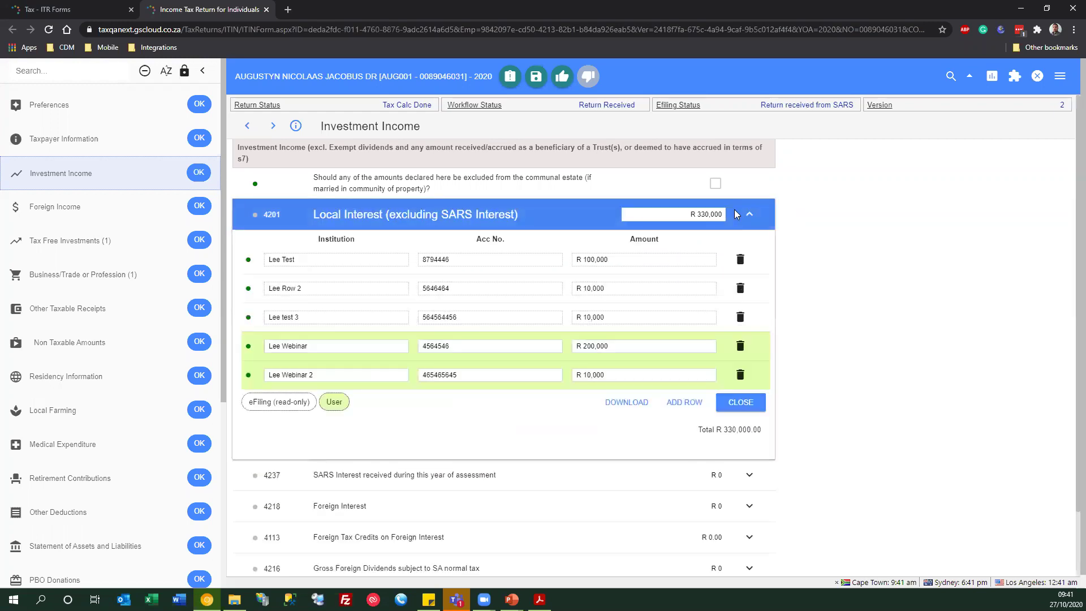
left_click(748, 215)
left_click(747, 217)
left_click(748, 217)
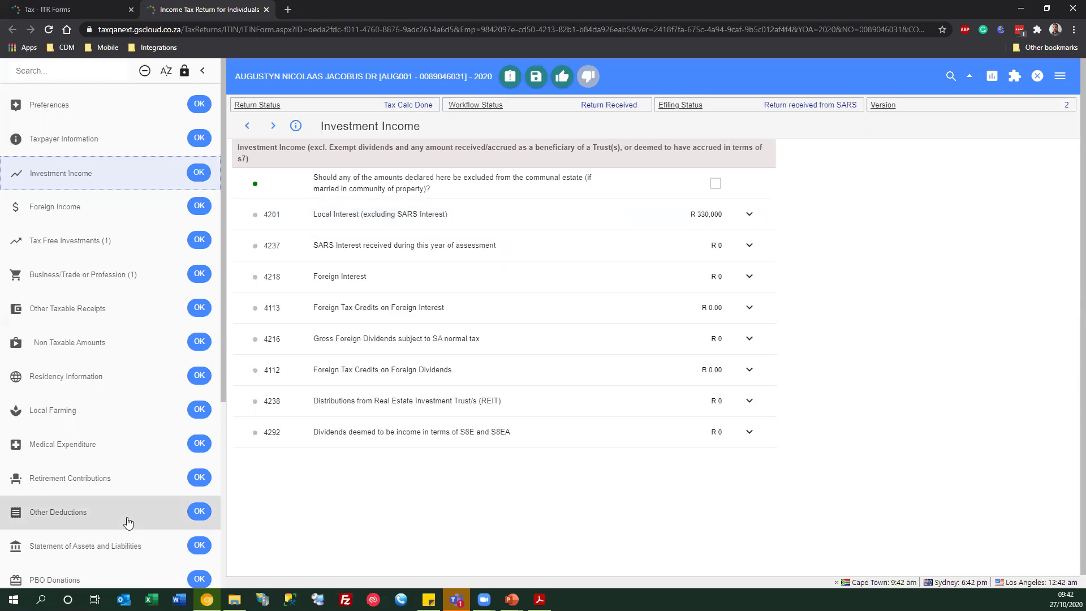
scroll(128, 523, "down", 4)
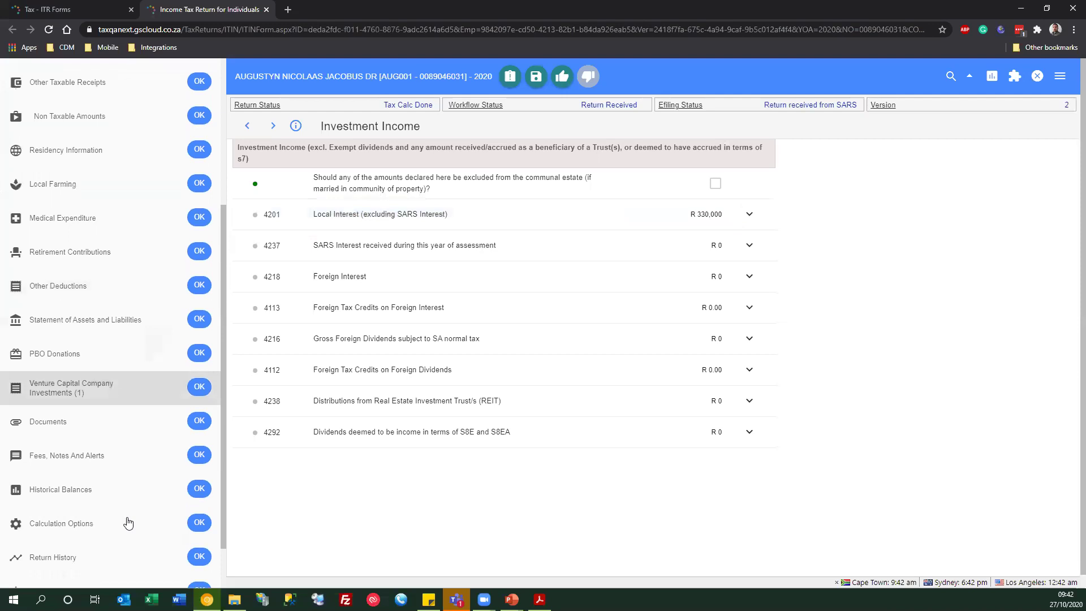
left_click(103, 557)
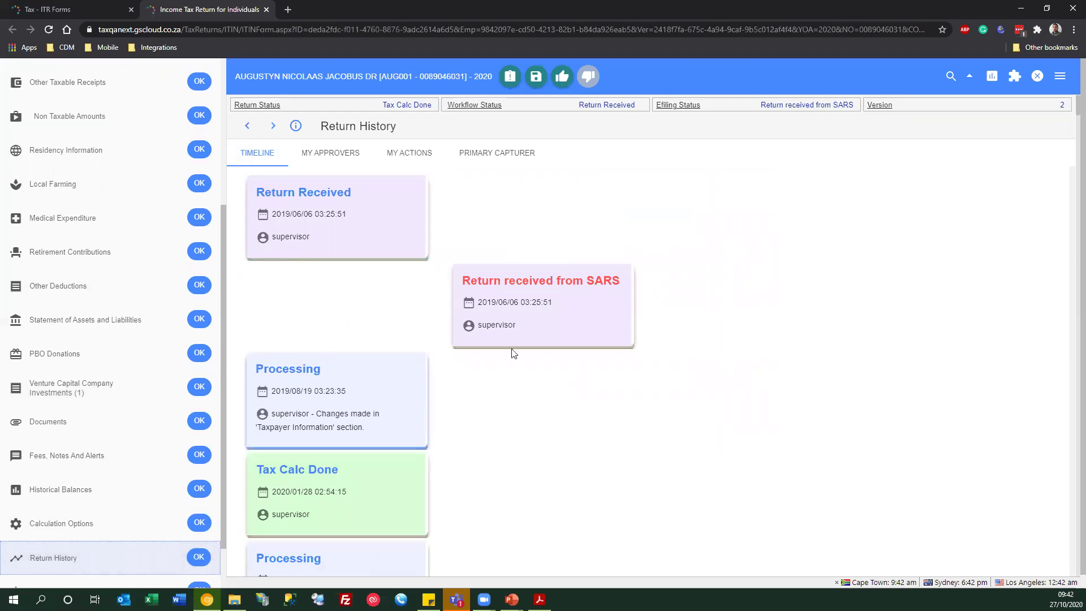
scroll(381, 438, "down", 6)
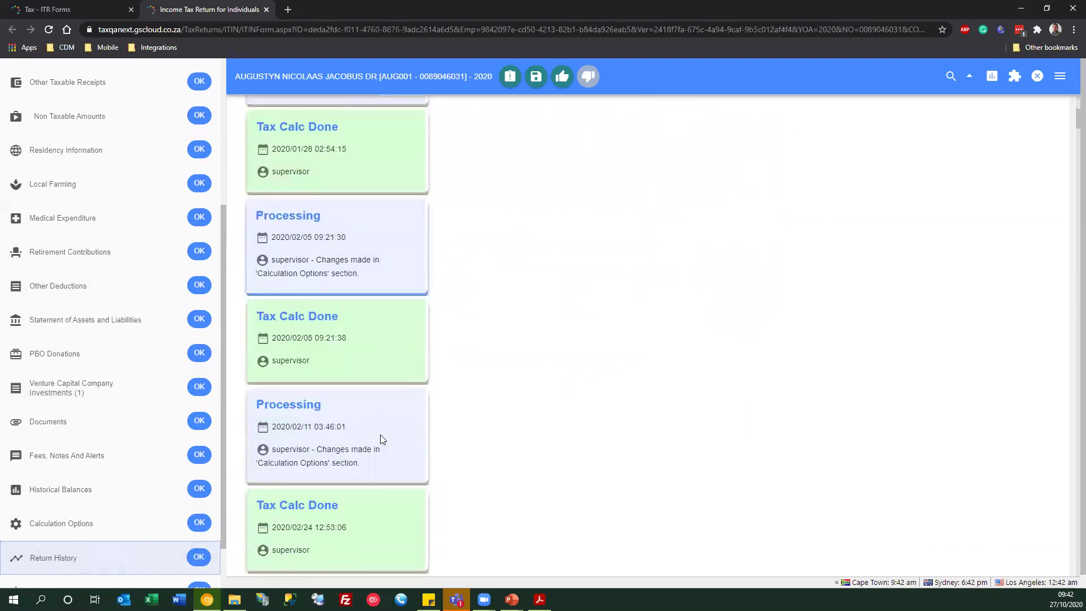
scroll(380, 439, "down", 6)
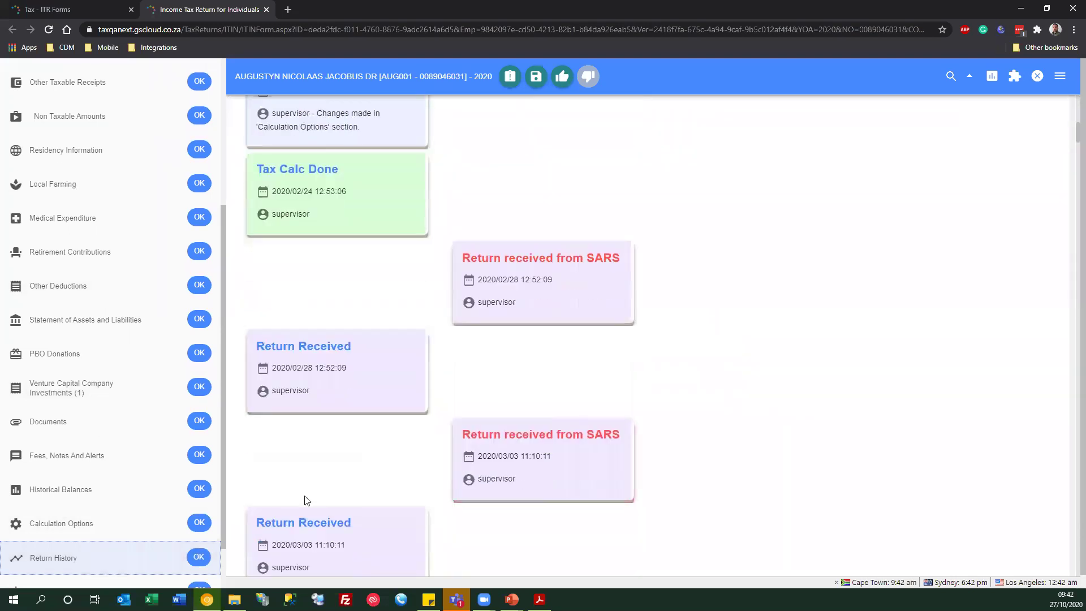
scroll(307, 500, "down", 5)
scroll(343, 419, "down", 3)
scroll(339, 428, "down", 2)
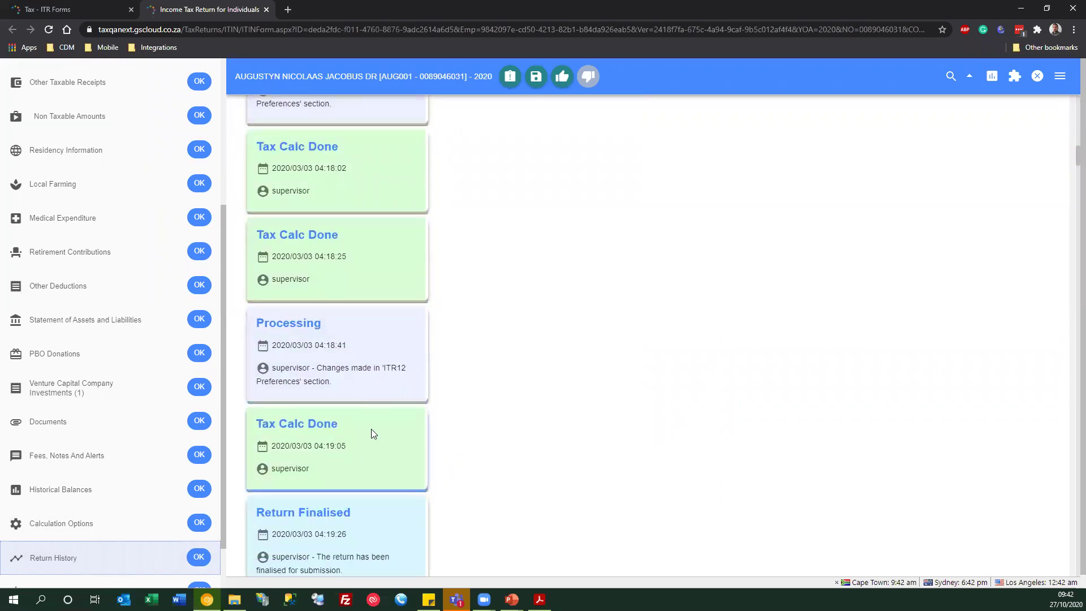
scroll(371, 433, "down", 1)
scroll(371, 432, "down", 8)
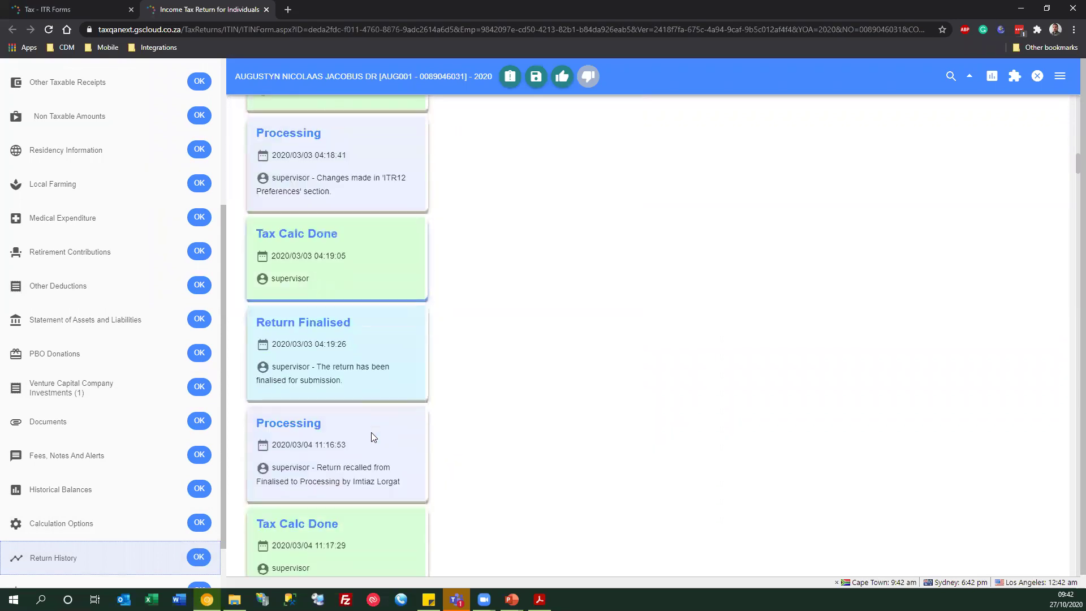
scroll(355, 443, "down", 4)
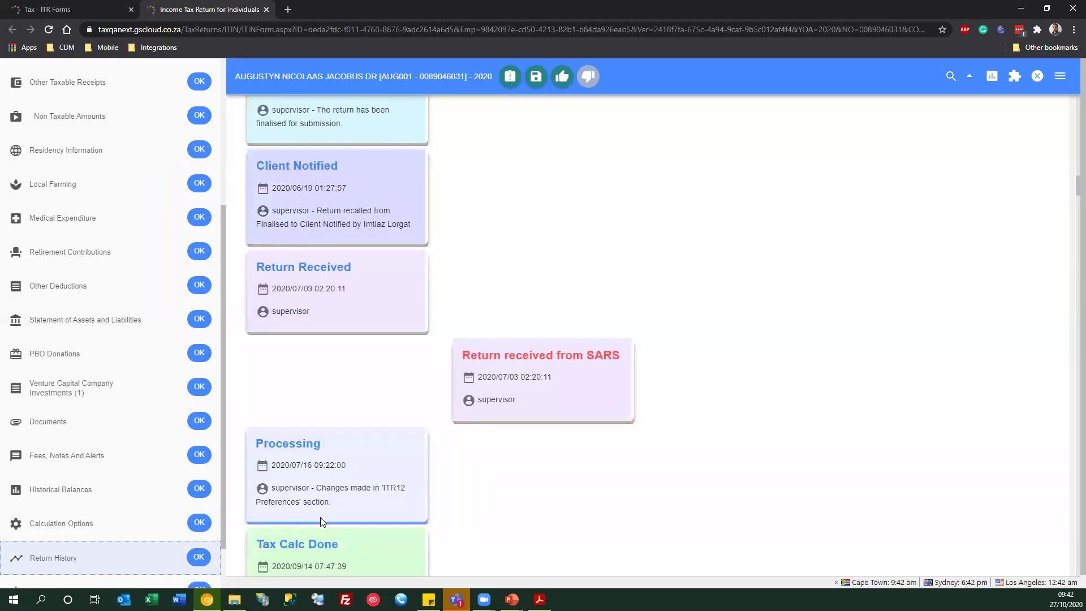
scroll(320, 517, "down", 5)
scroll(320, 517, "up", 20)
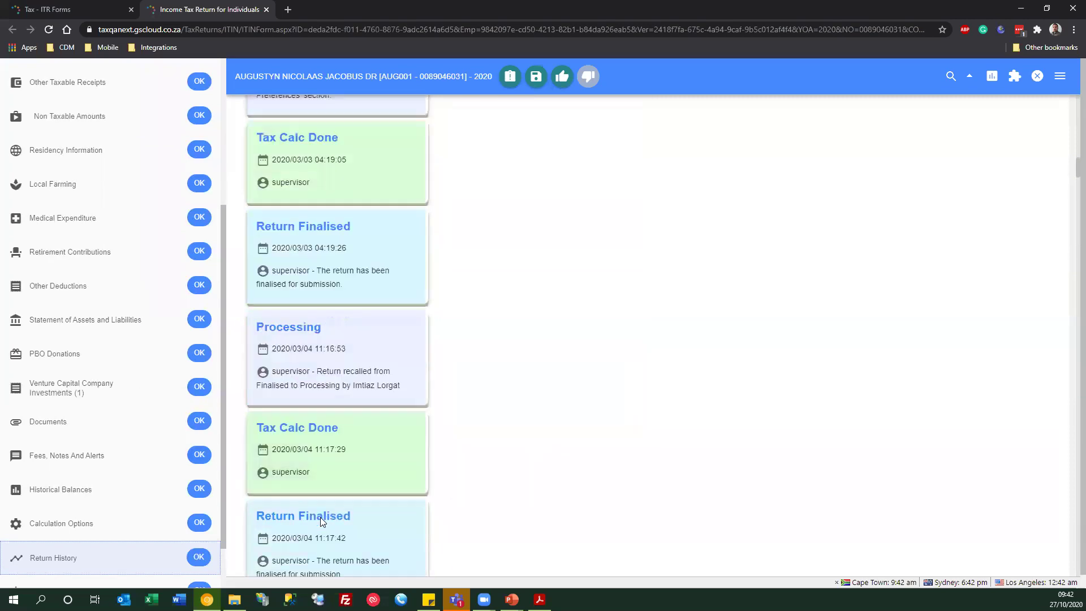
scroll(320, 517, "up", 10)
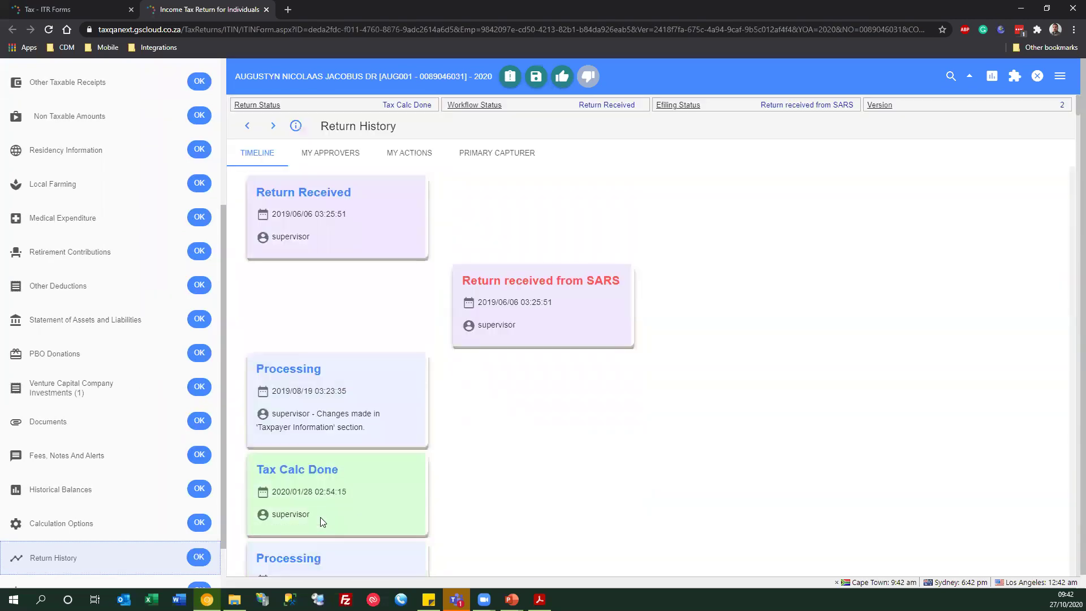
left_click(320, 164)
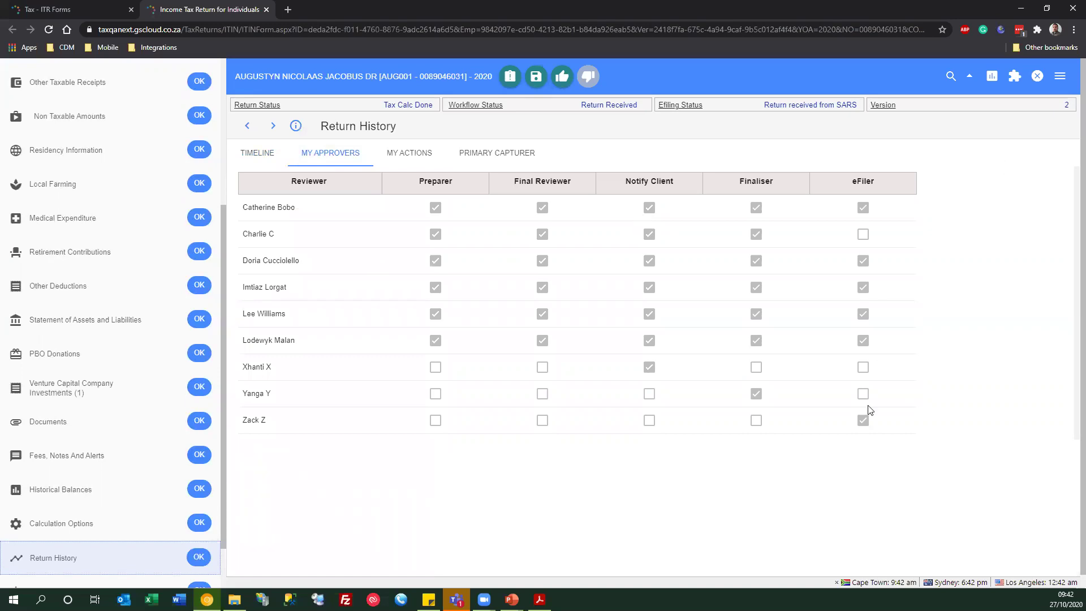
left_click(403, 154)
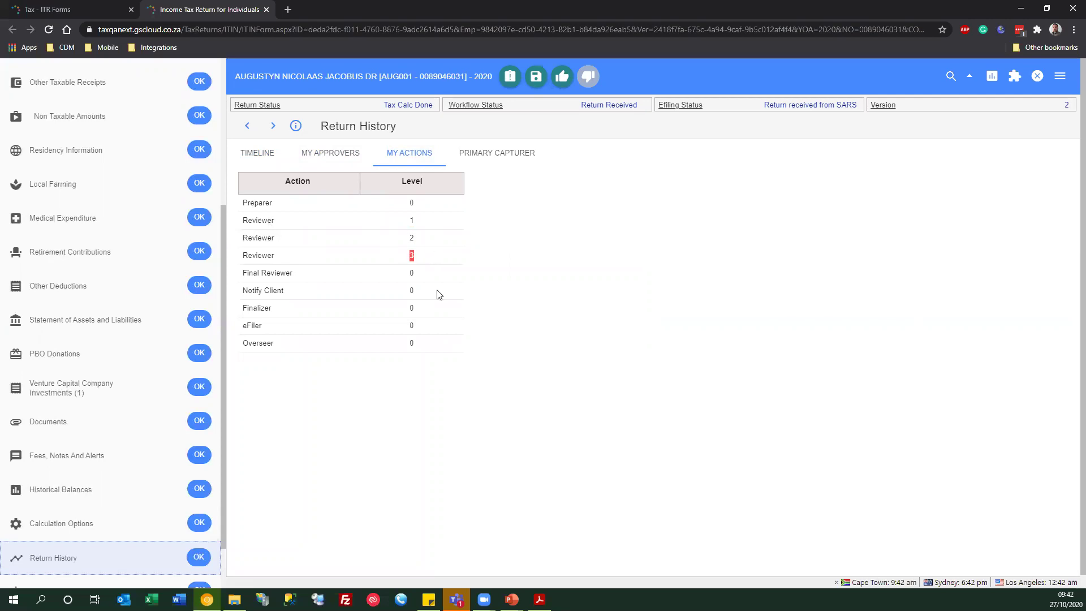
left_click(485, 154)
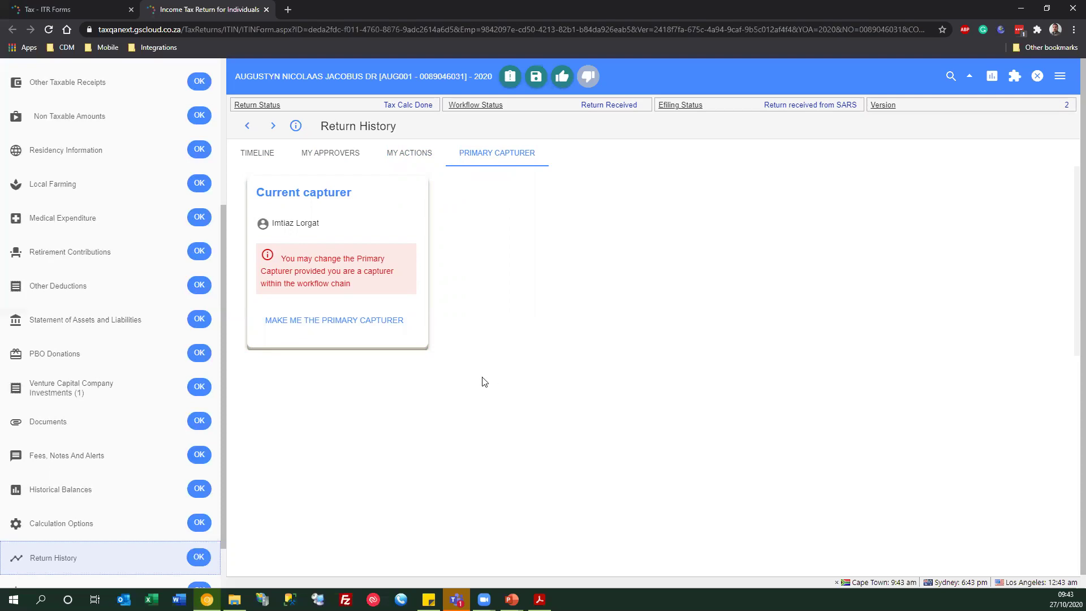
scroll(74, 187, "up", 5)
left_click(60, 173)
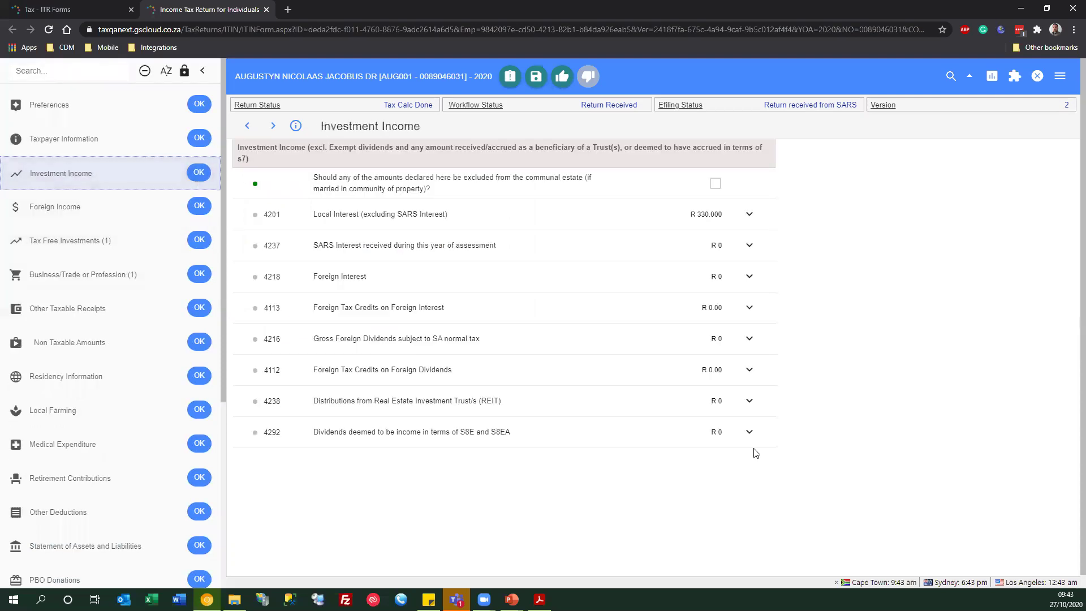
- Add a Lee Webinar 3 row with amount 1000- under 4201, making the total R 329,000
left_click(745, 214)
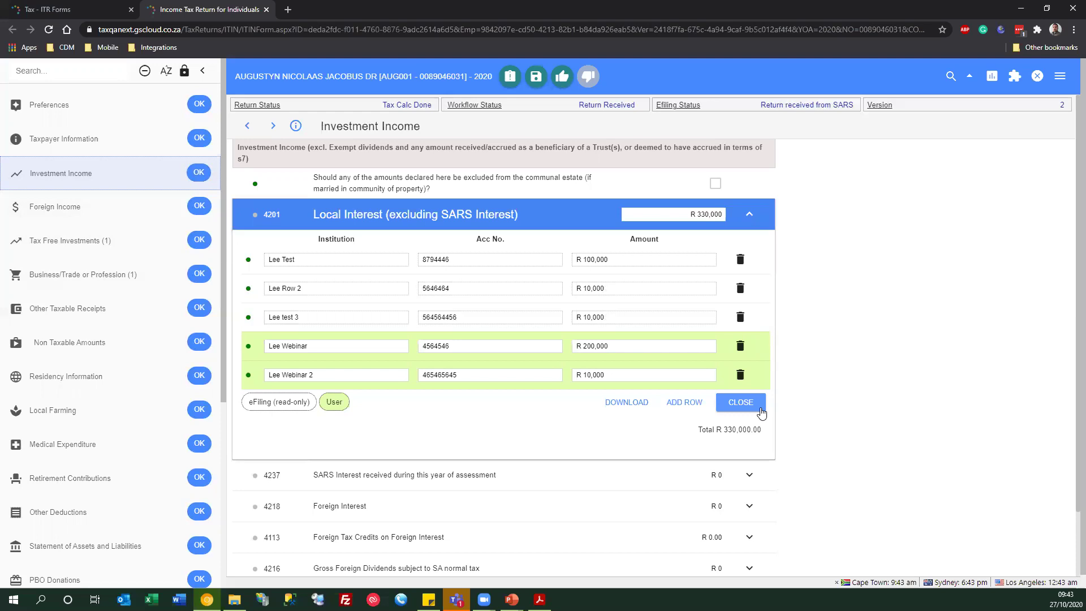
left_click(691, 403)
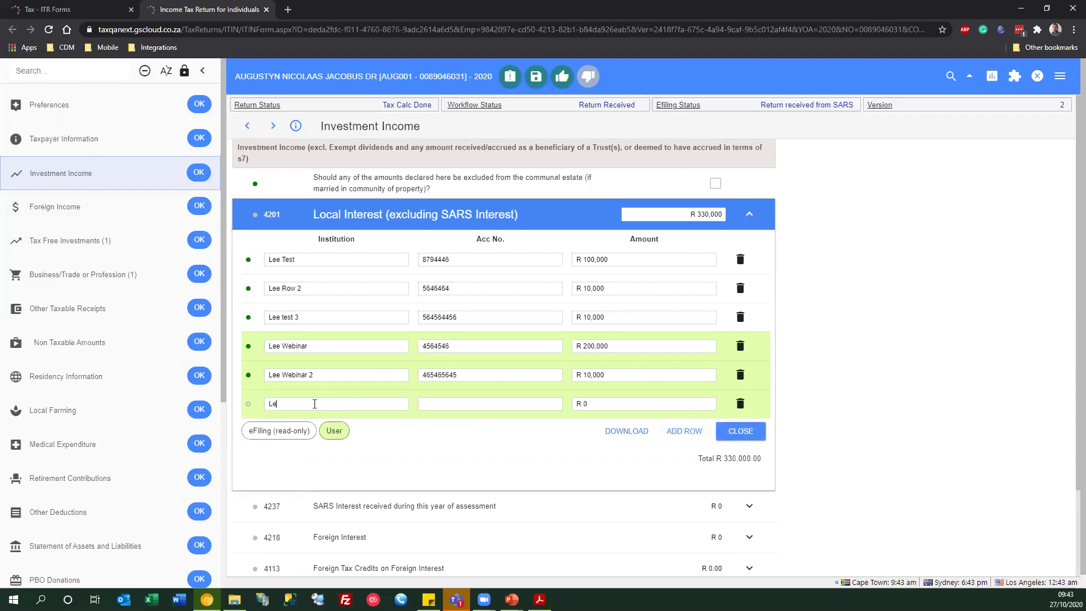
key("Tab")
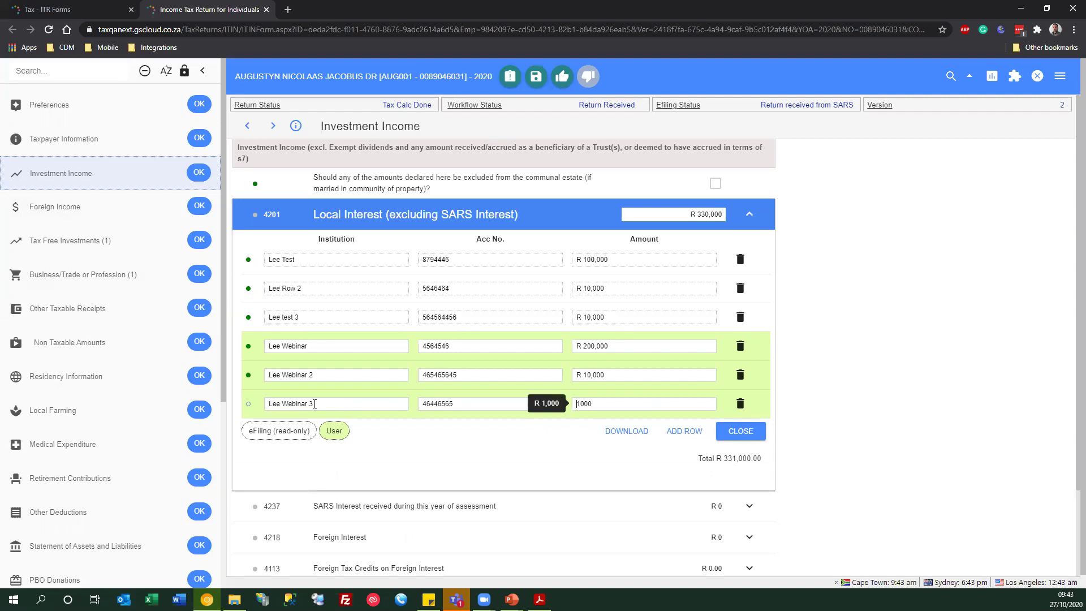
left_click(739, 432)
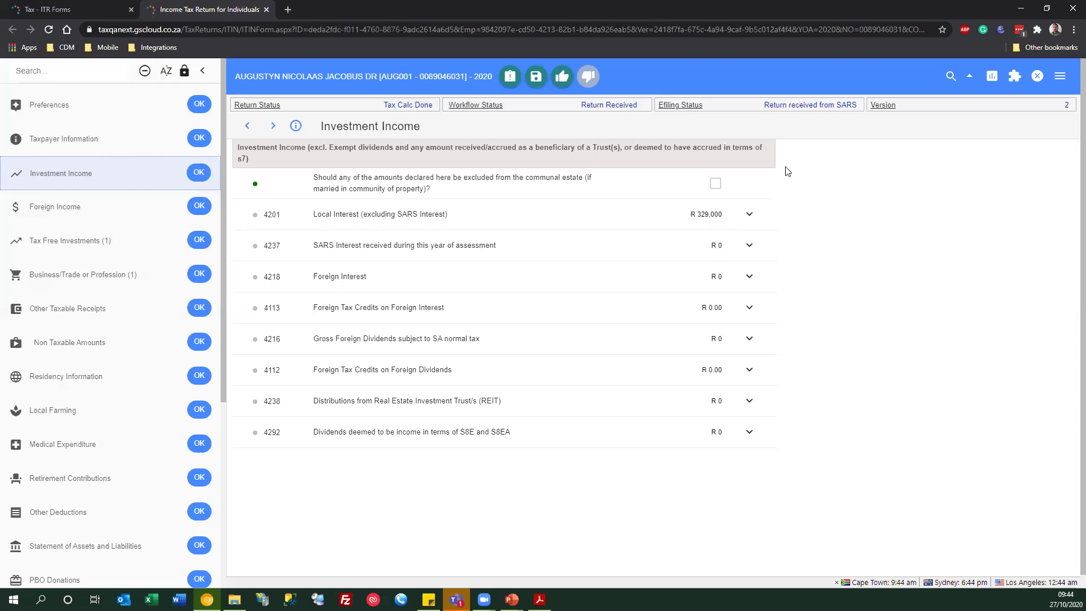
left_click(751, 212)
- Save the return and bring up the Progress Workflow dialog for Ready for Review
left_click(510, 79)
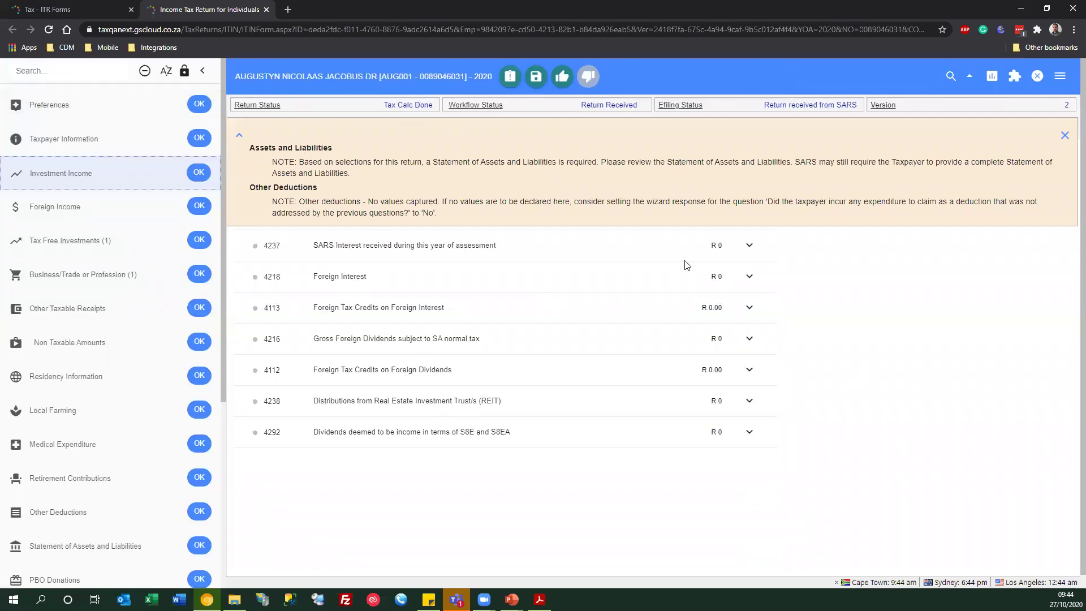
left_click(563, 78)
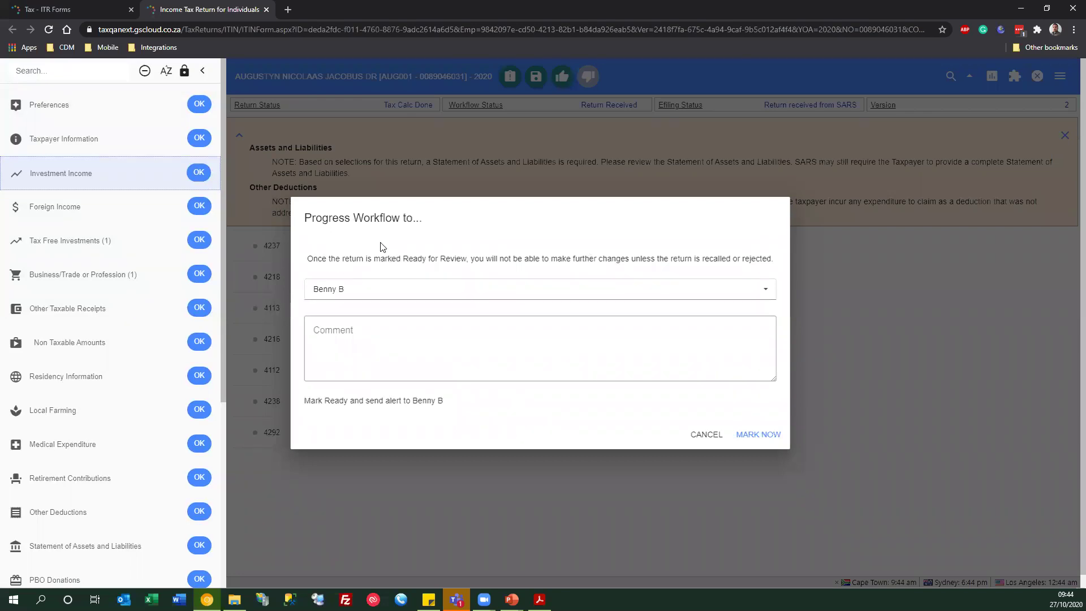
- Choose the reviewer in the assignee list and mark the return Ready for Review
left_click(385, 291)
scroll(379, 353, "down", 5)
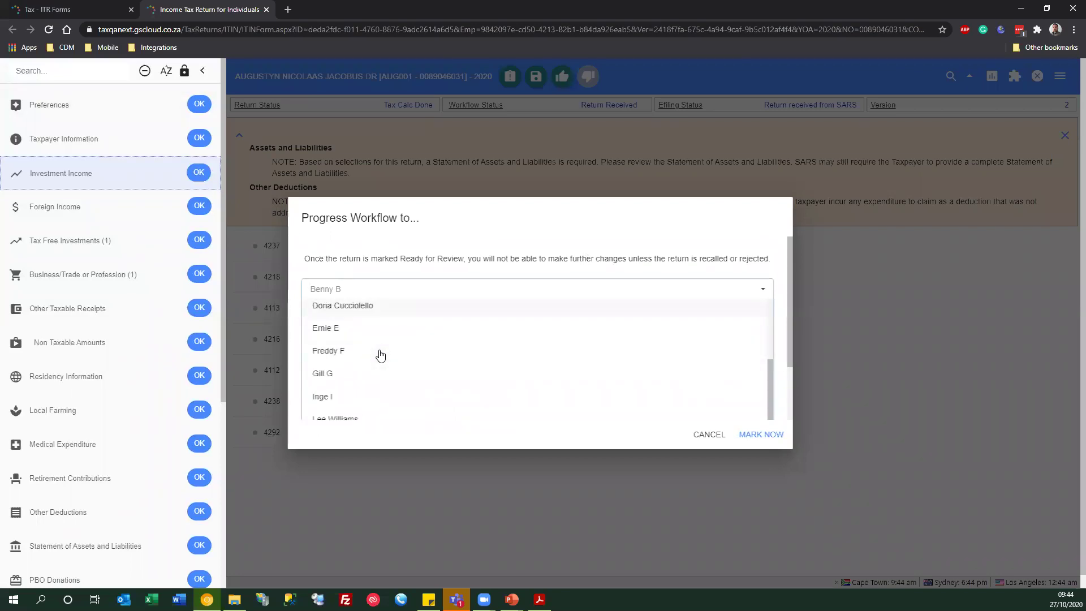
left_click(360, 355)
left_click(376, 334)
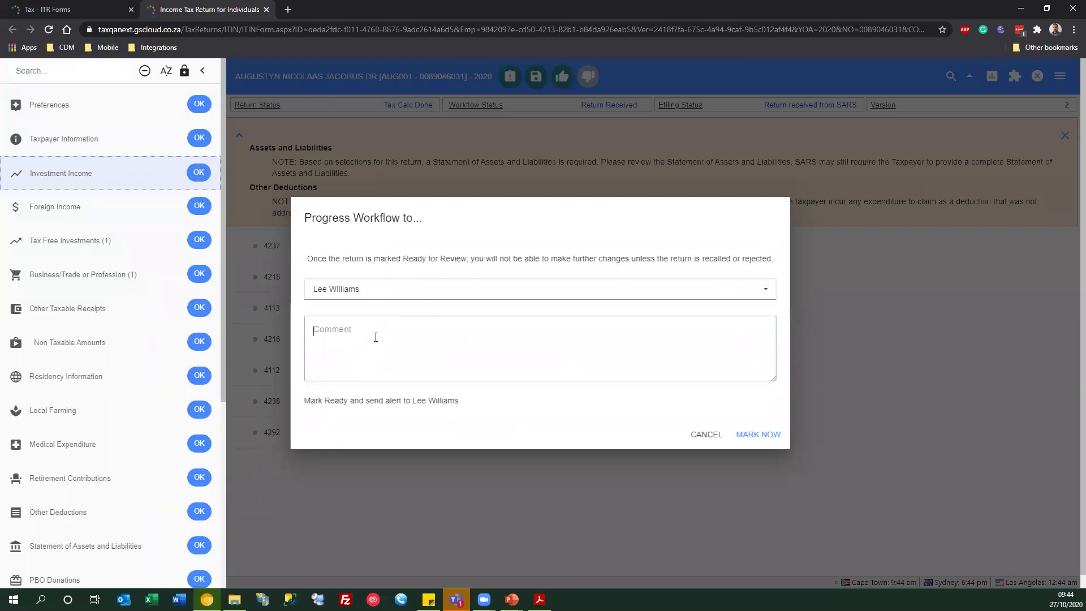
left_click(756, 435)
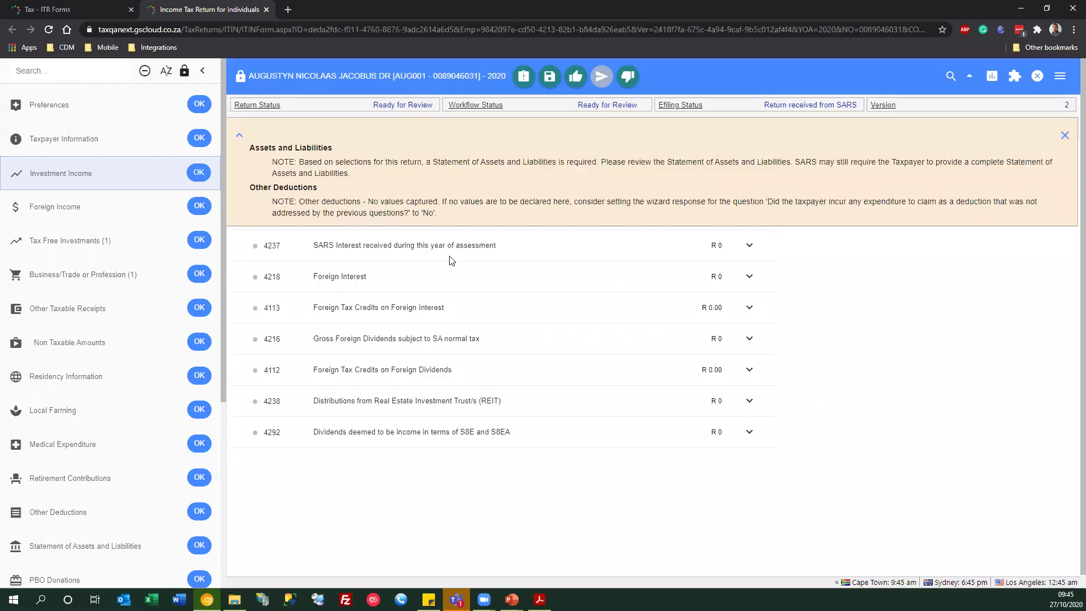
- Mark the return Final Review Complete, sending it to the chosen recipient, and dismiss the notes banner
left_click(1064, 136)
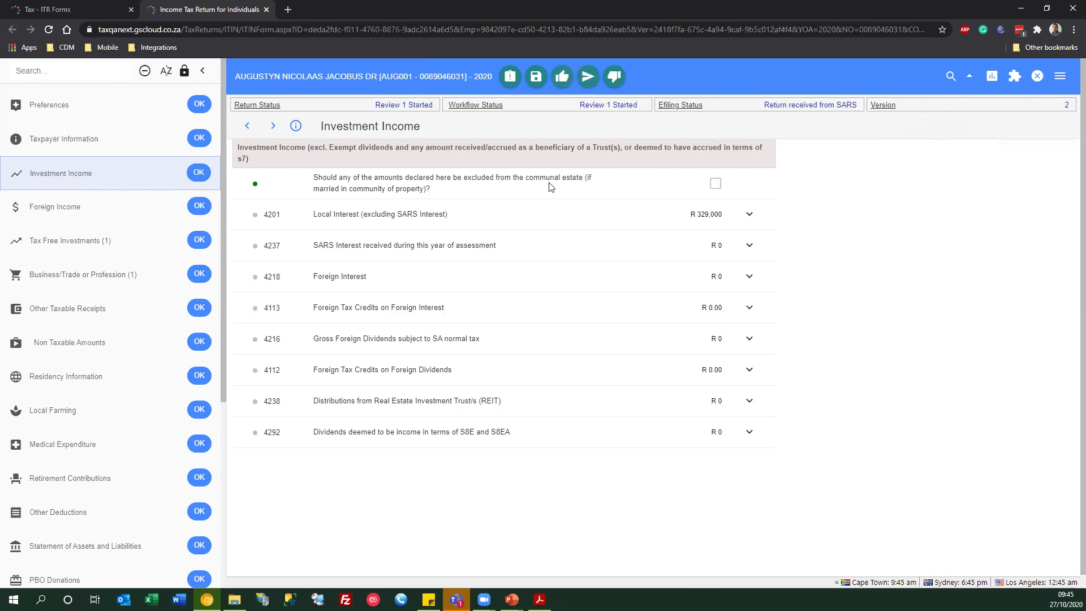
left_click(586, 82)
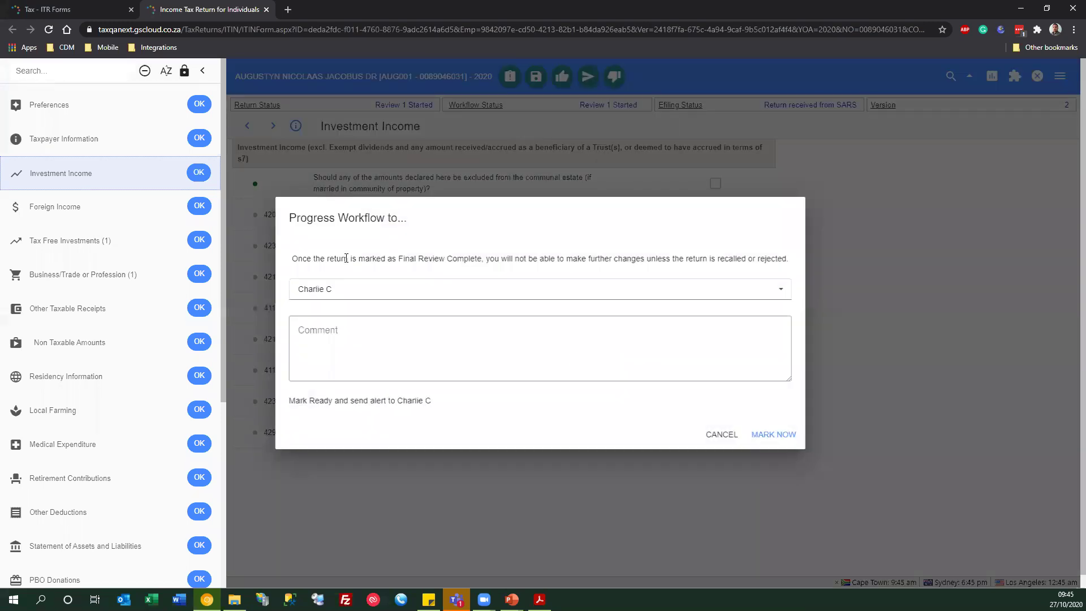
left_click(344, 288)
left_click(340, 365)
left_click(769, 435)
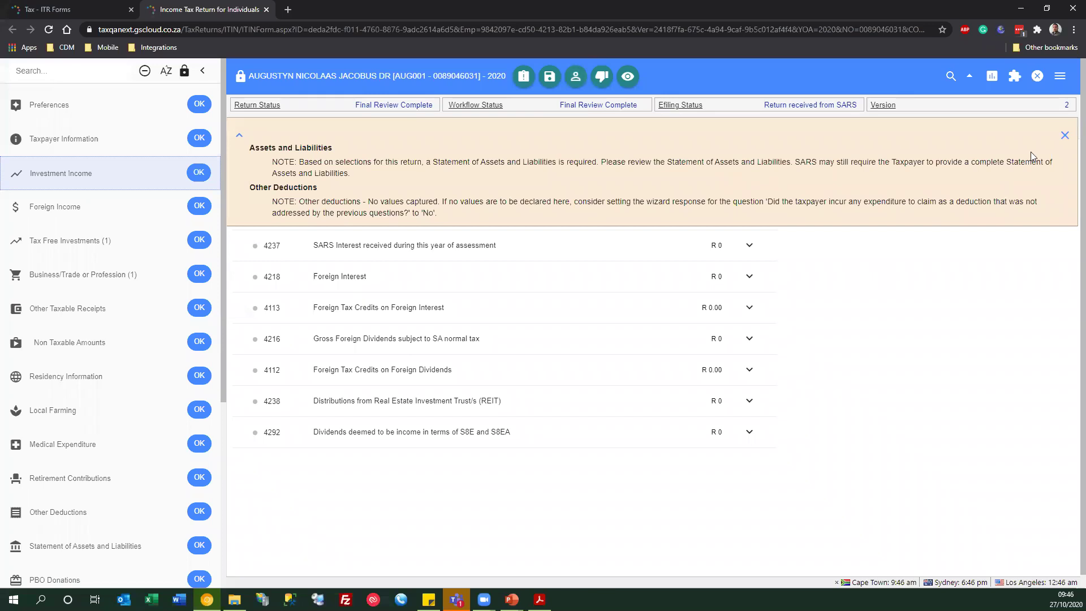
left_click(1065, 135)
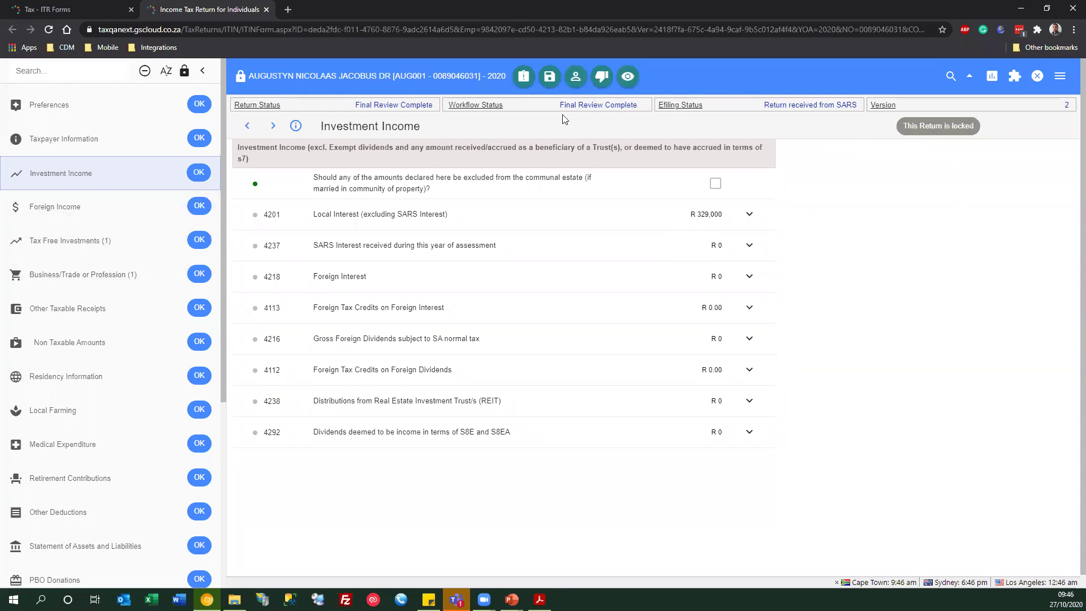
- Visit Foreign Income, then check the read-only 4201 breakdown: six entries totalling R 329,000
left_click(71, 207)
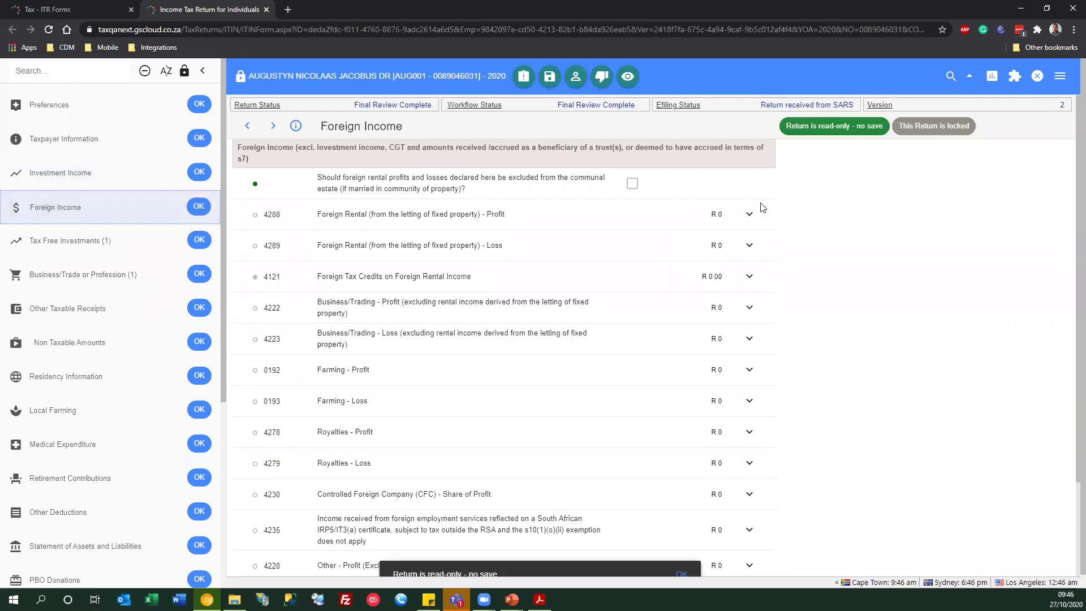
left_click(91, 169)
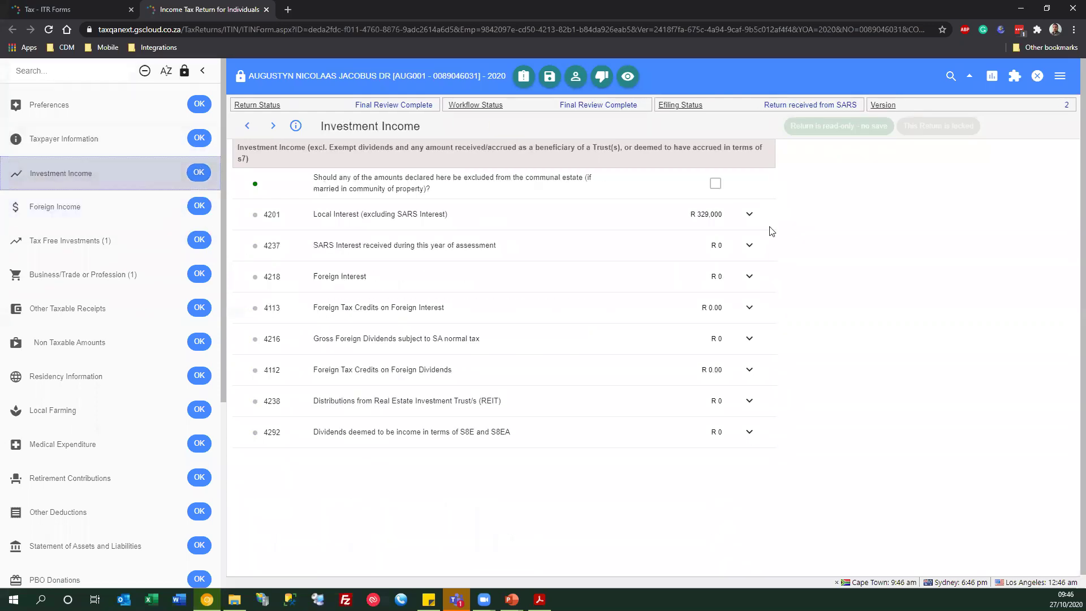
left_click(742, 226)
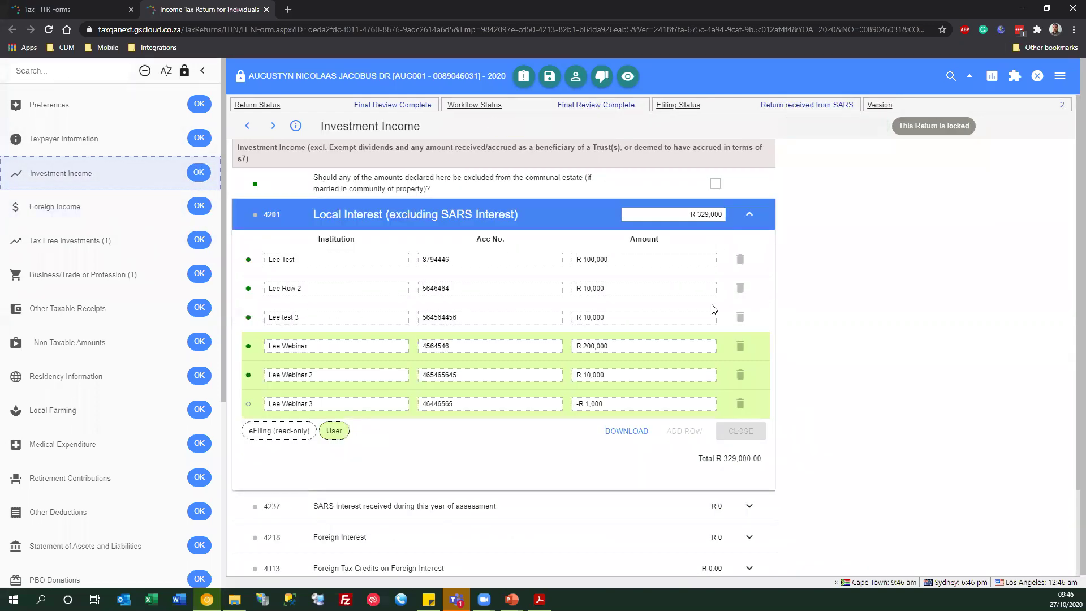
left_click(749, 214)
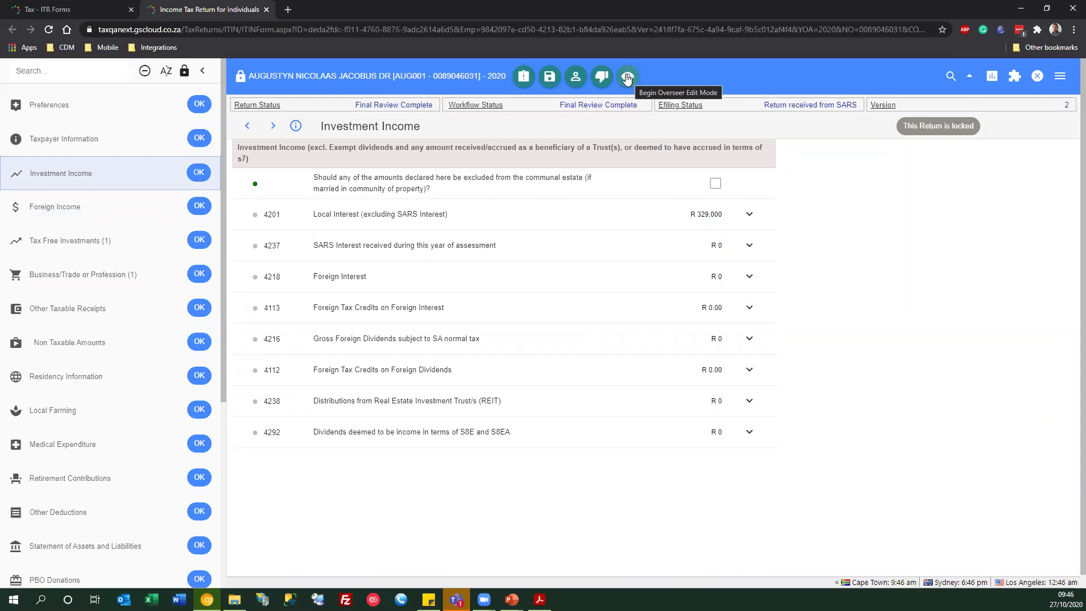
left_click(626, 77)
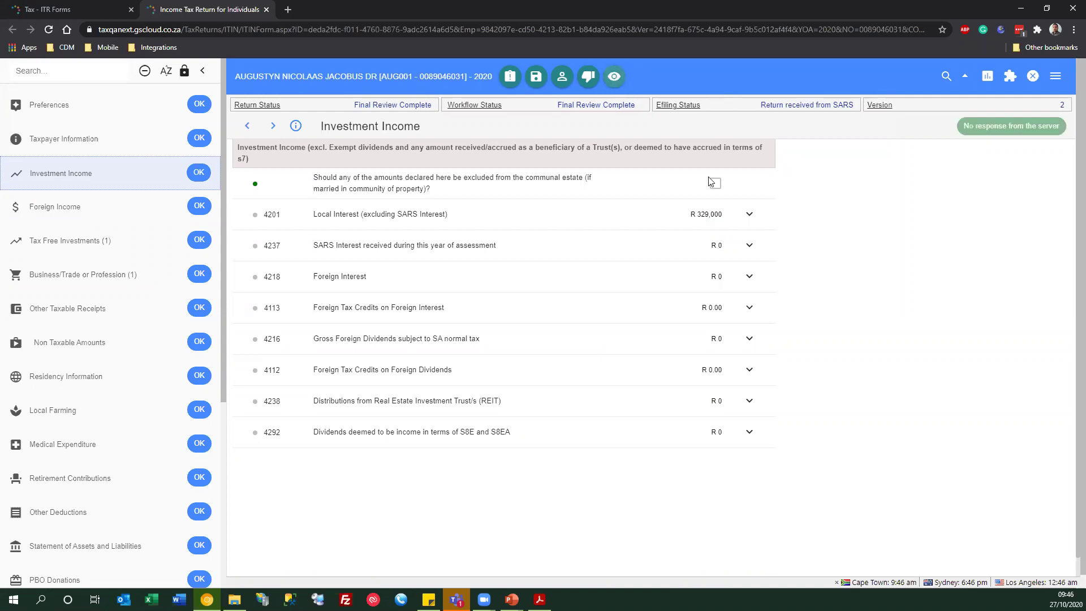
left_click(749, 213)
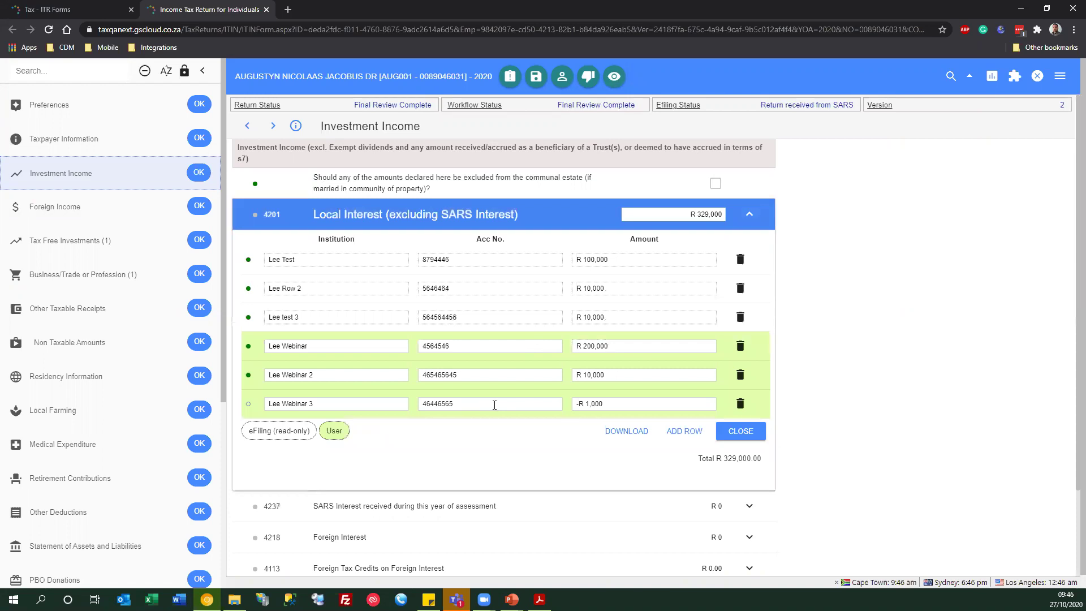
left_click(494, 405)
left_click(747, 216)
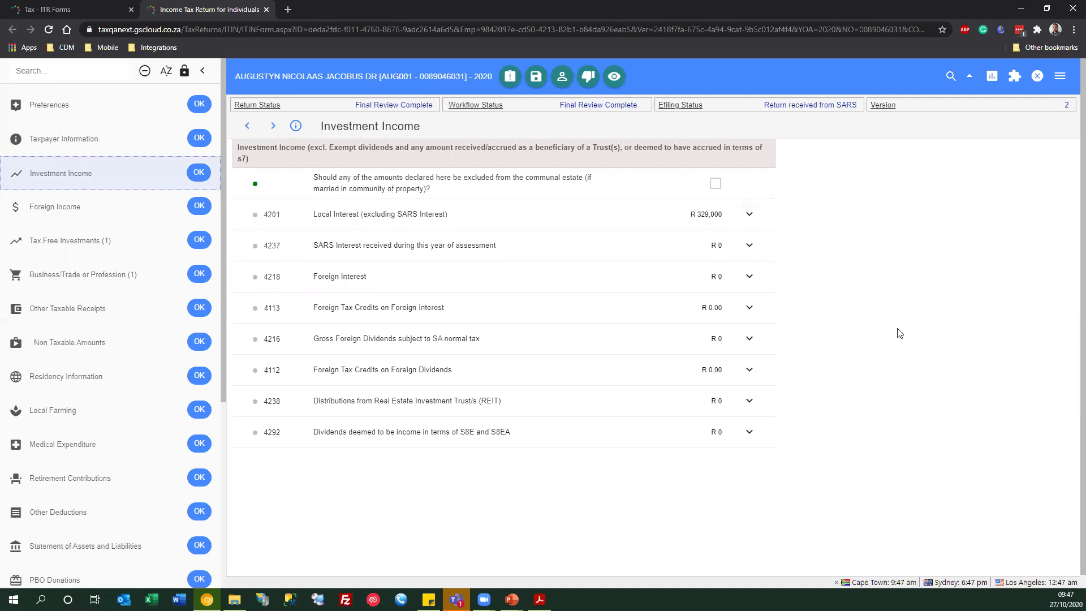
- Browse the staff list in the Mark Client Notified dialog, then cancel it
left_click(558, 83)
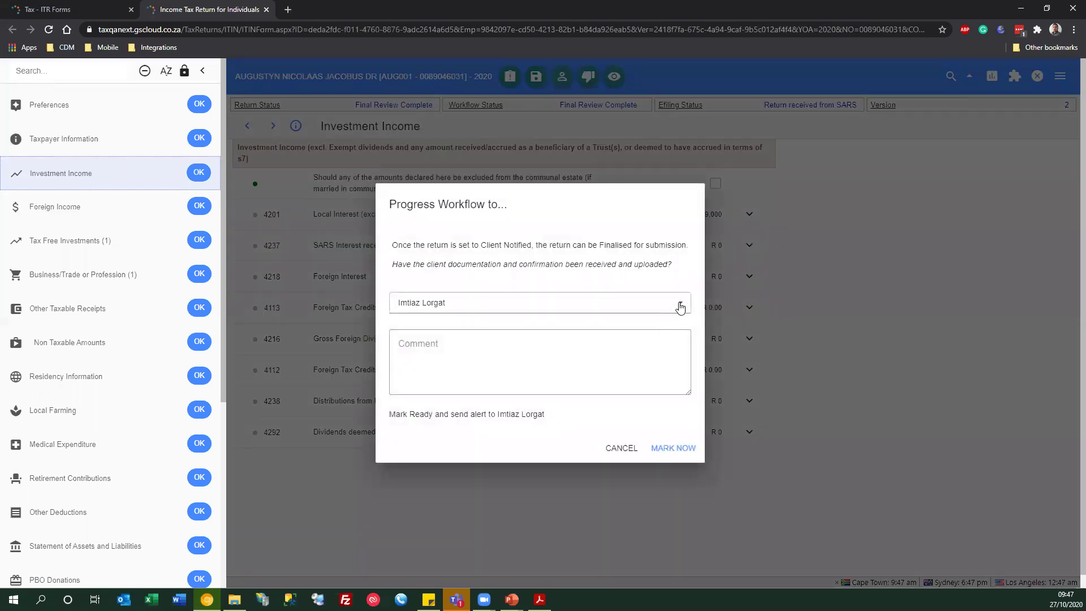
left_click(680, 305)
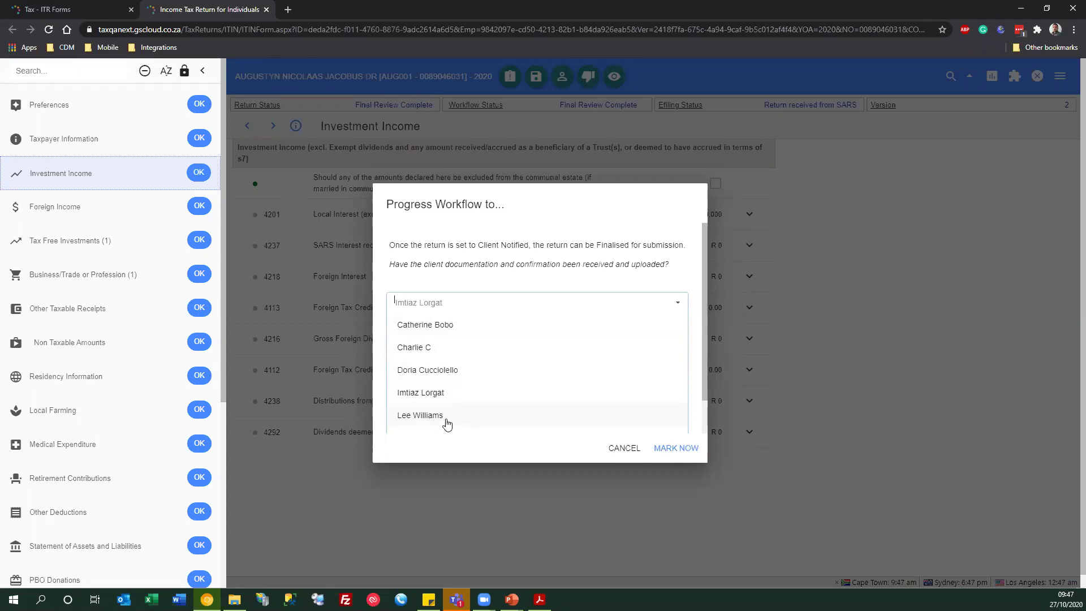
scroll(445, 398, "down", 2)
scroll(444, 397, "up", 2)
scroll(468, 358, "down", 2)
scroll(446, 368, "up", 1)
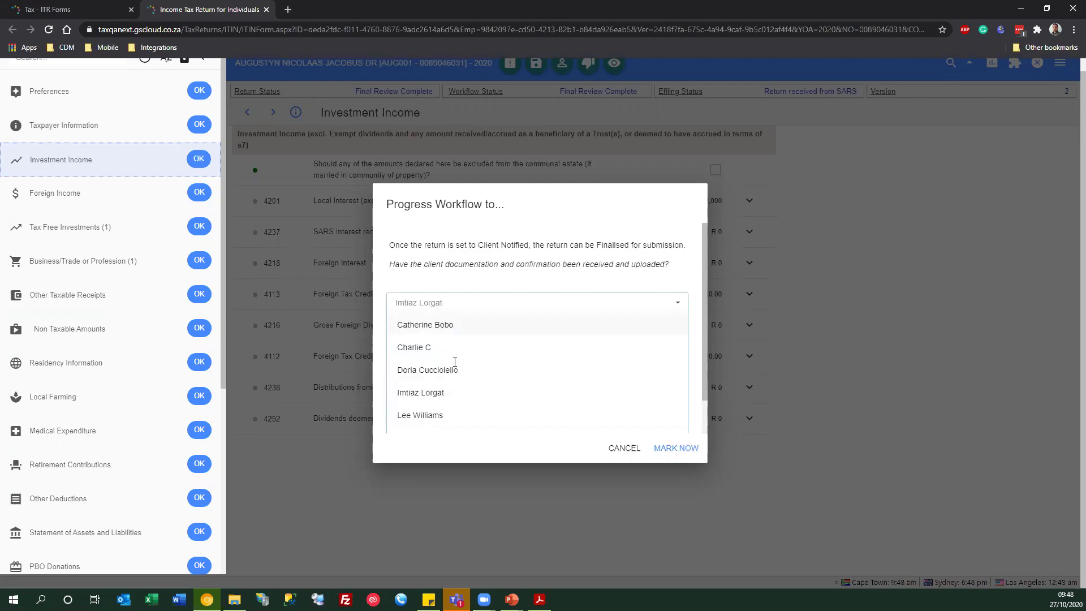
left_click(517, 245)
left_click(617, 448)
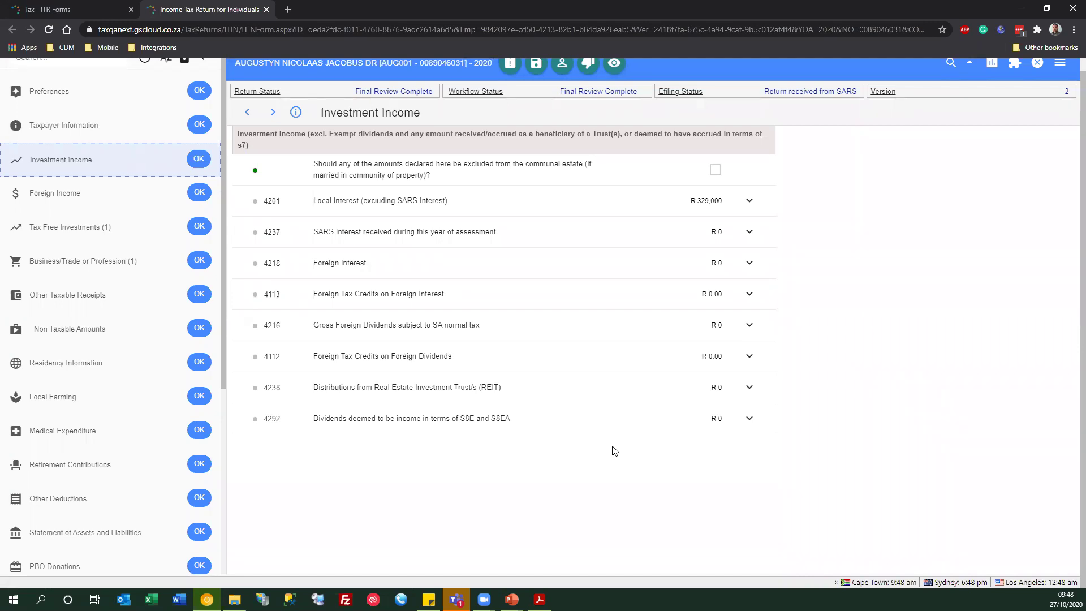
scroll(588, 294, "up", 1)
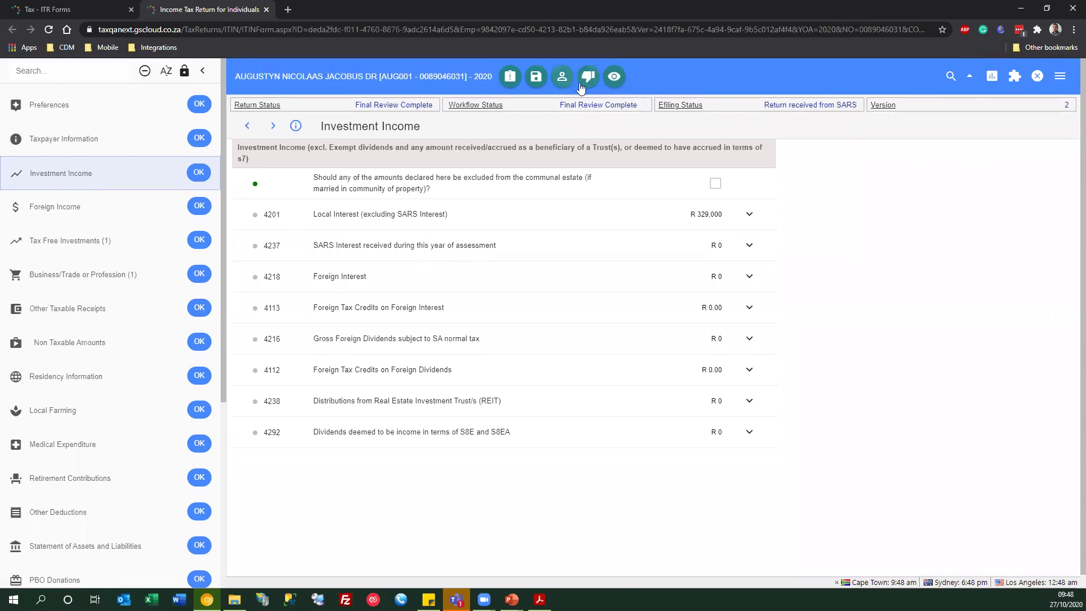
- Mark the return Client Notified, alerting the chosen staff member
left_click(562, 78)
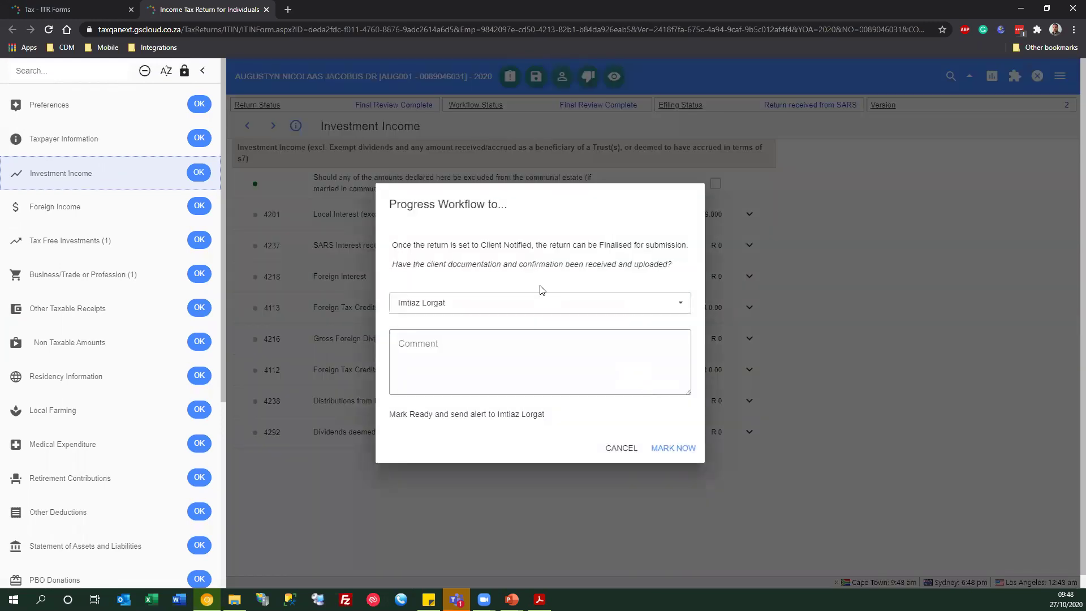
left_click(525, 302)
left_click(424, 417)
left_click(673, 447)
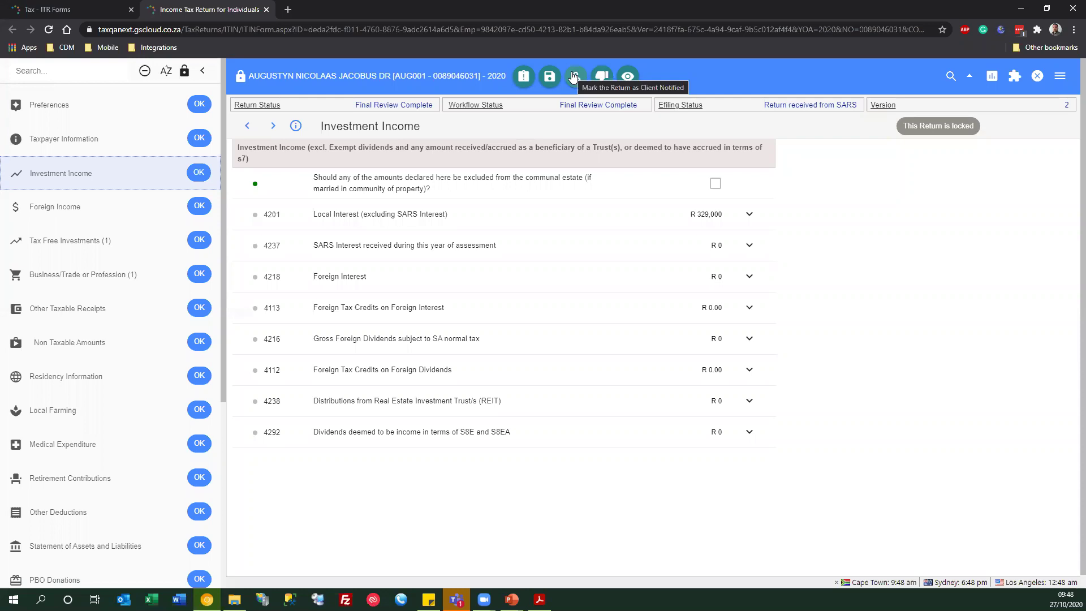
left_click(575, 76)
left_click(517, 306)
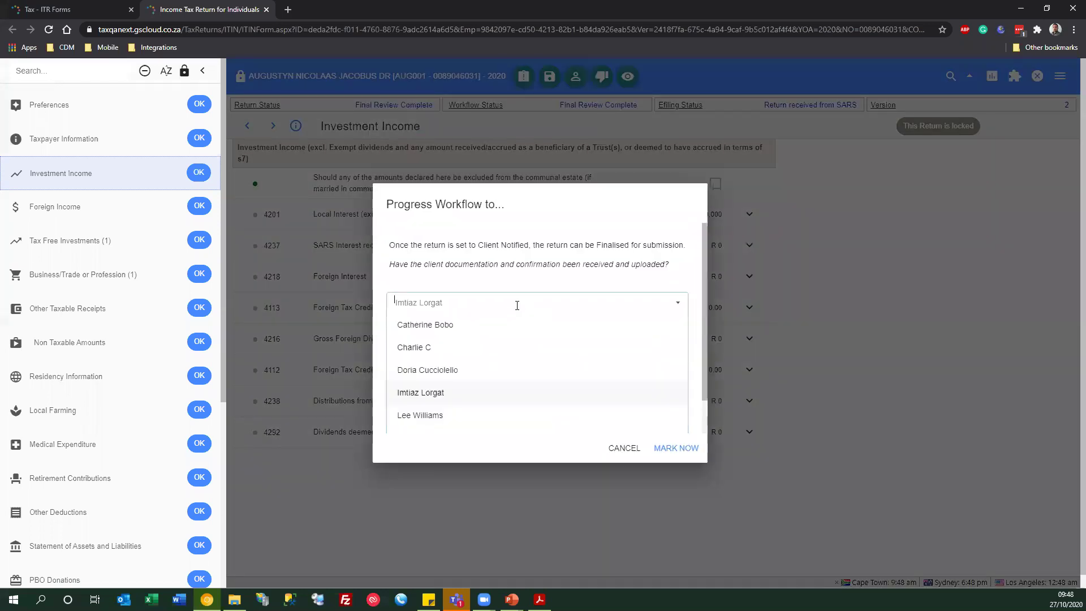
left_click(434, 416)
left_click(651, 447)
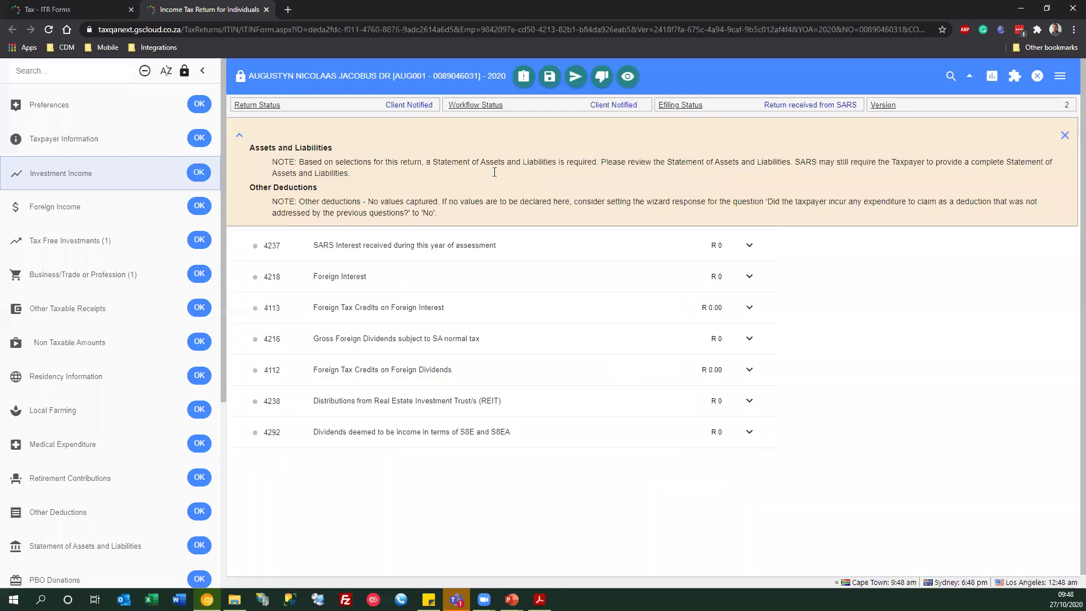
- Finalise the return with the chosen staff member so both statuses read Return Finalised
left_click(1065, 137)
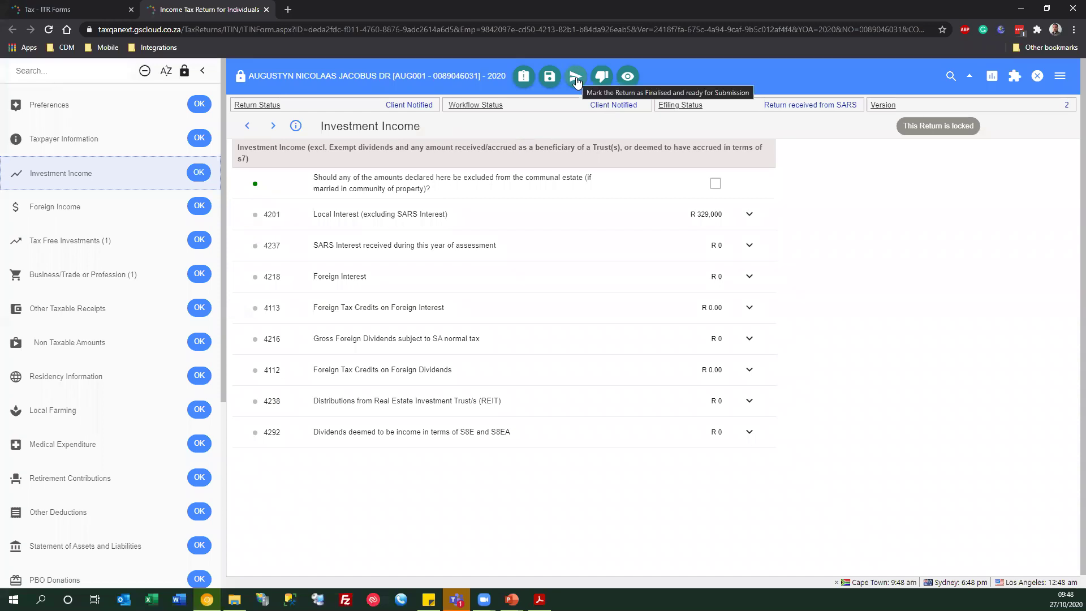
left_click(575, 79)
left_click(528, 287)
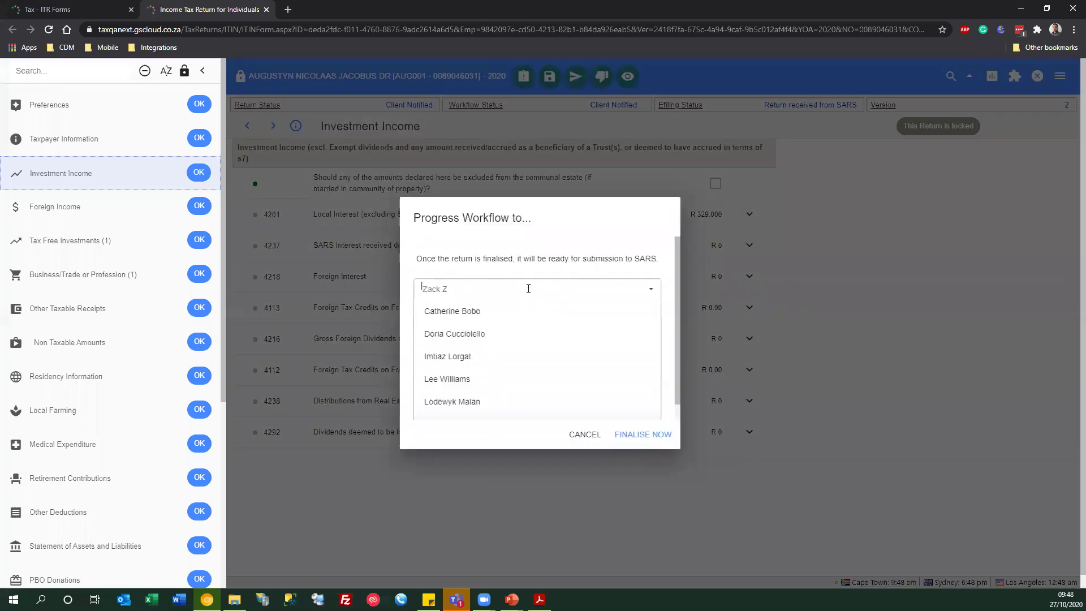
left_click(460, 379)
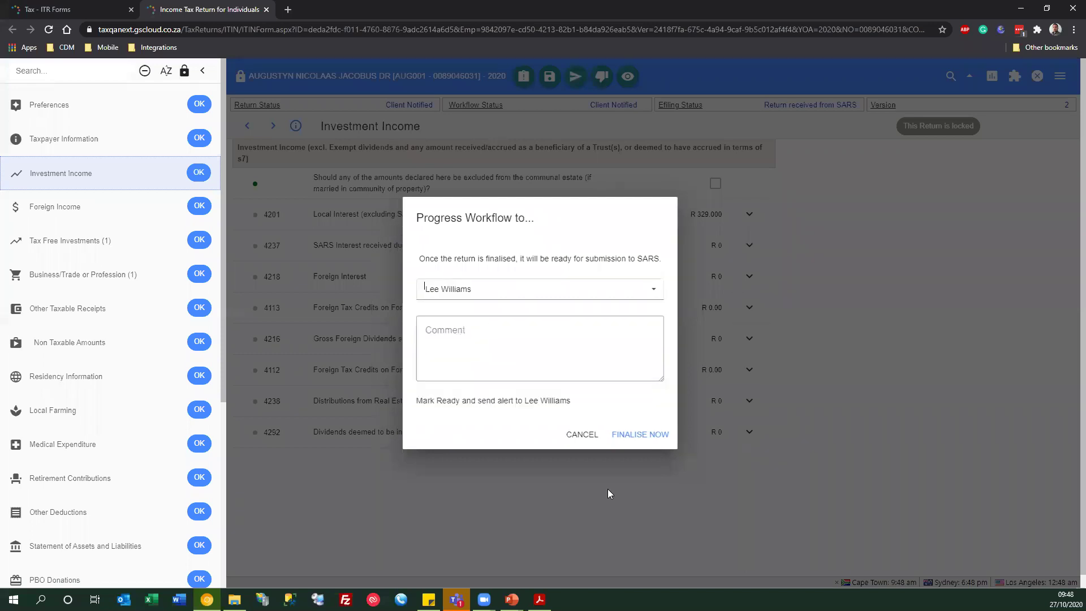
left_click(651, 434)
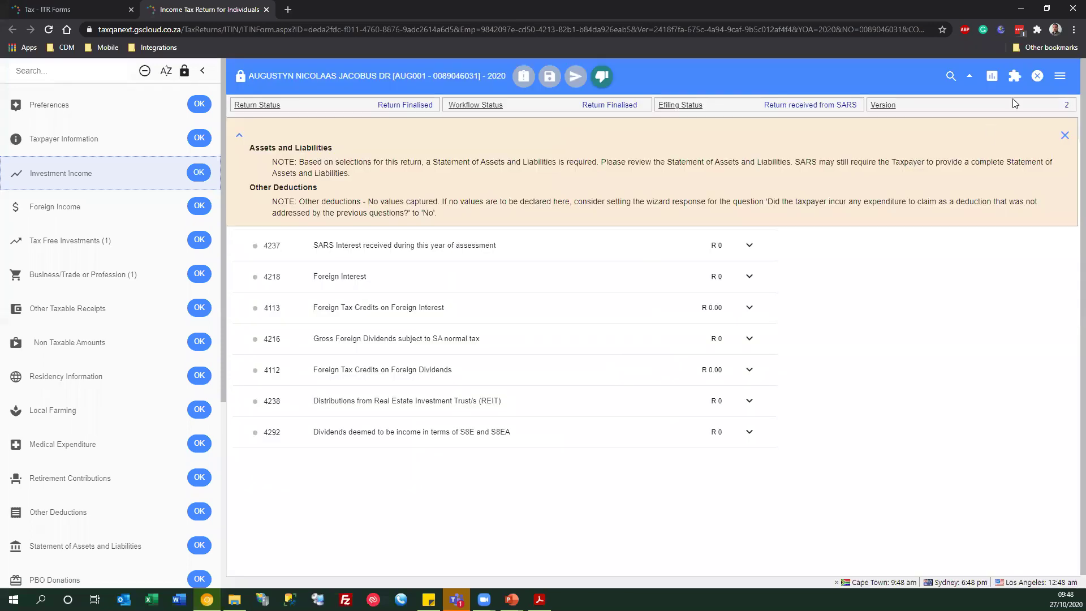
left_click(1059, 75)
left_click(1064, 135)
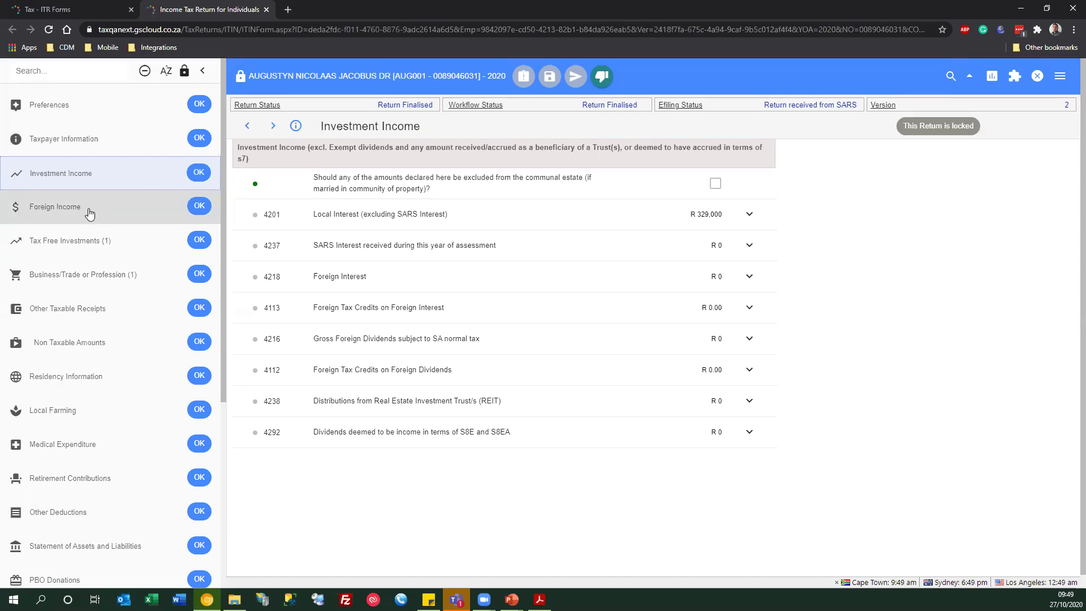
- Close the return, untick Use New Form in Filters, and reopen the client's return read-only
left_click(1037, 76)
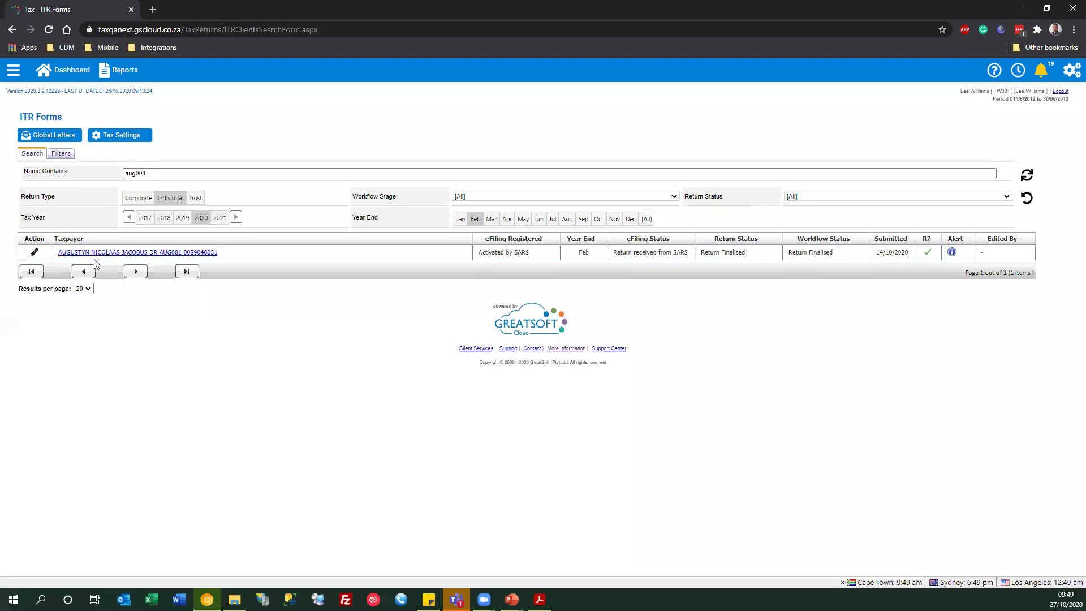
left_click(59, 155)
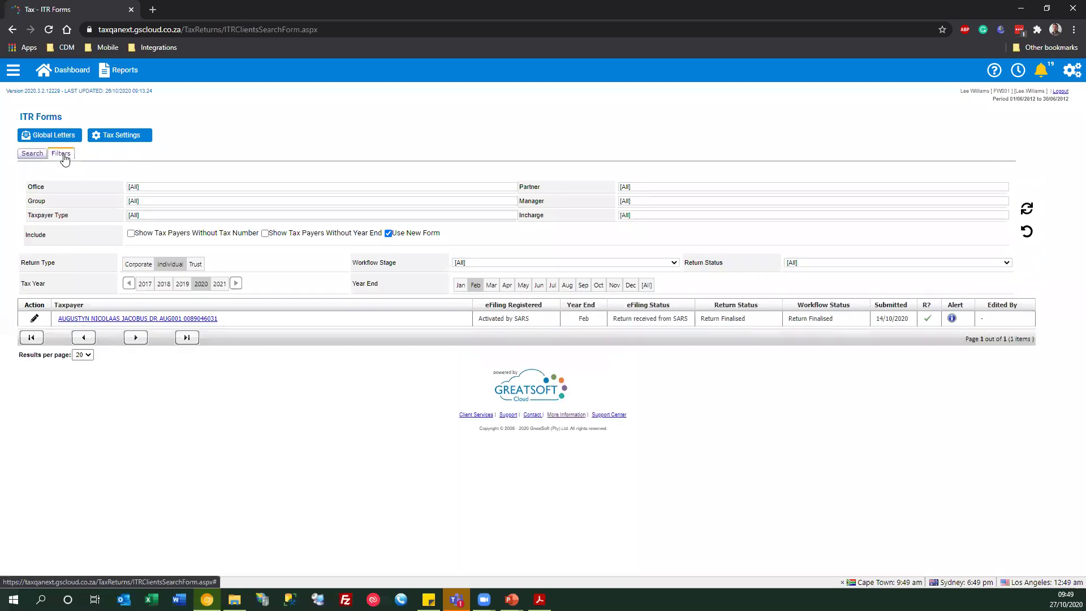
left_click(388, 234)
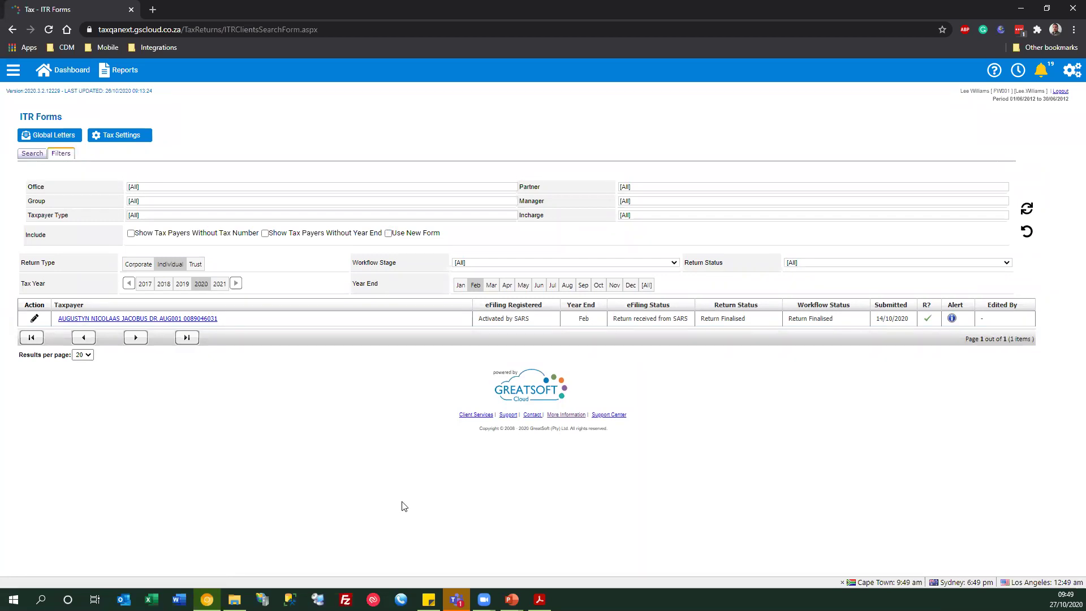
left_click(115, 319)
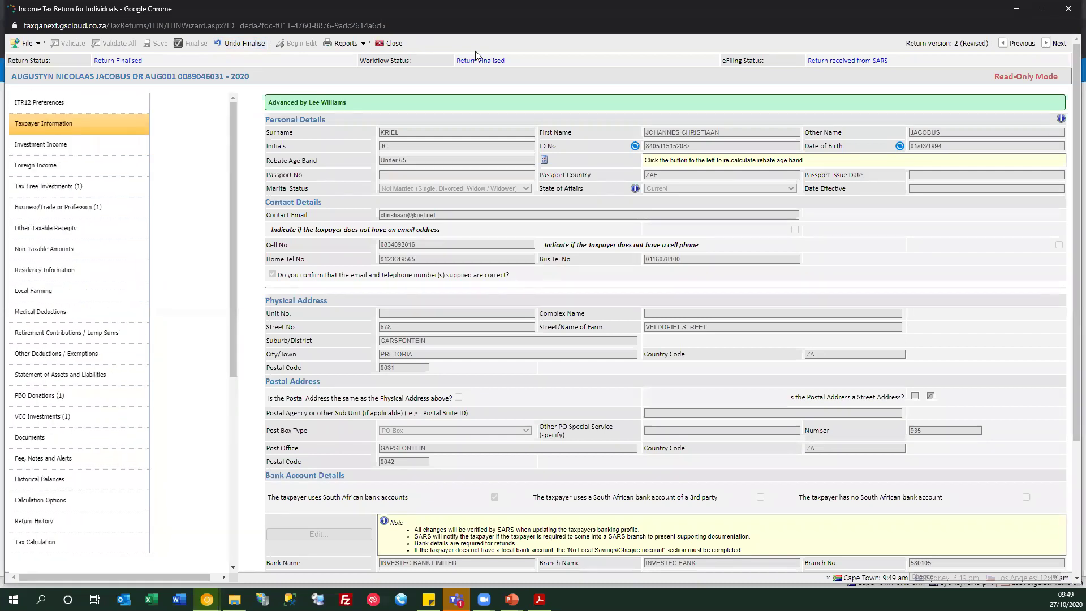
- Close the read-only return, reload ITR Forms, and check the Filters and Search tabs with no client entered
left_click(392, 44)
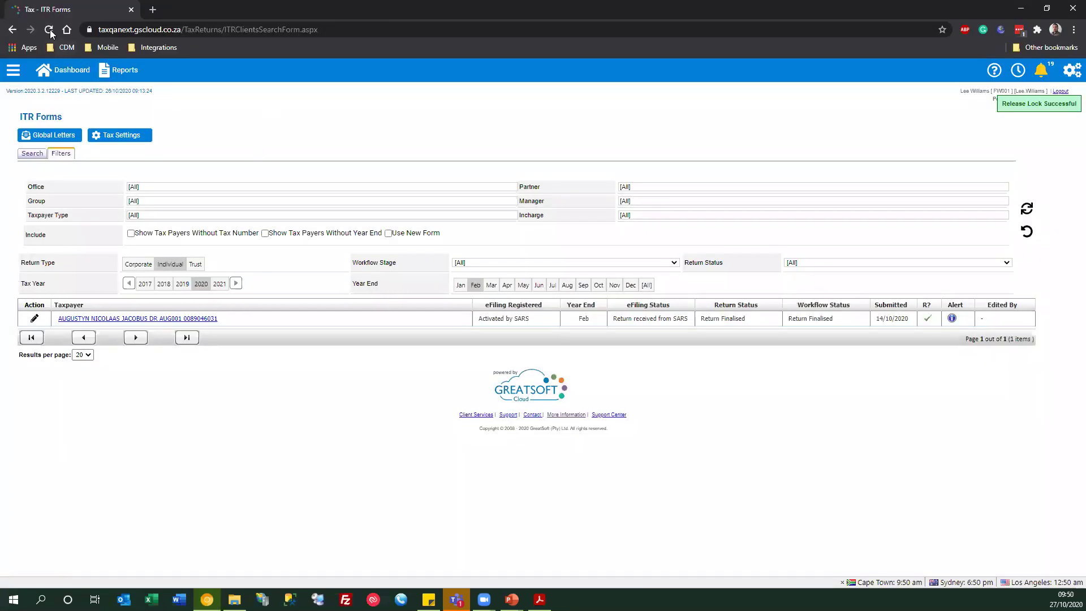
left_click(49, 30)
left_click(61, 154)
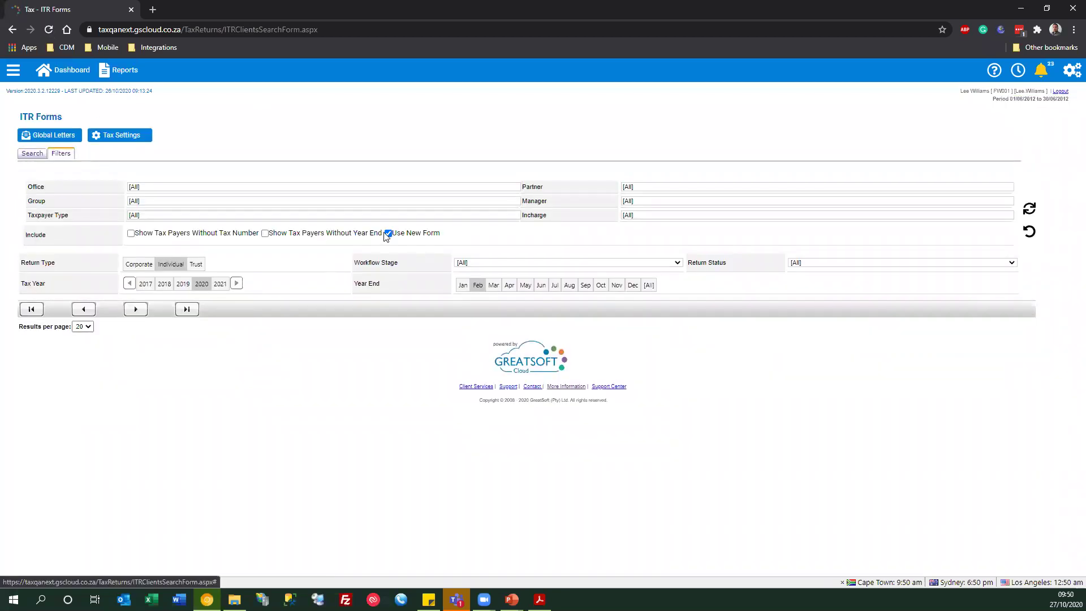
left_click(32, 153)
left_click(182, 173)
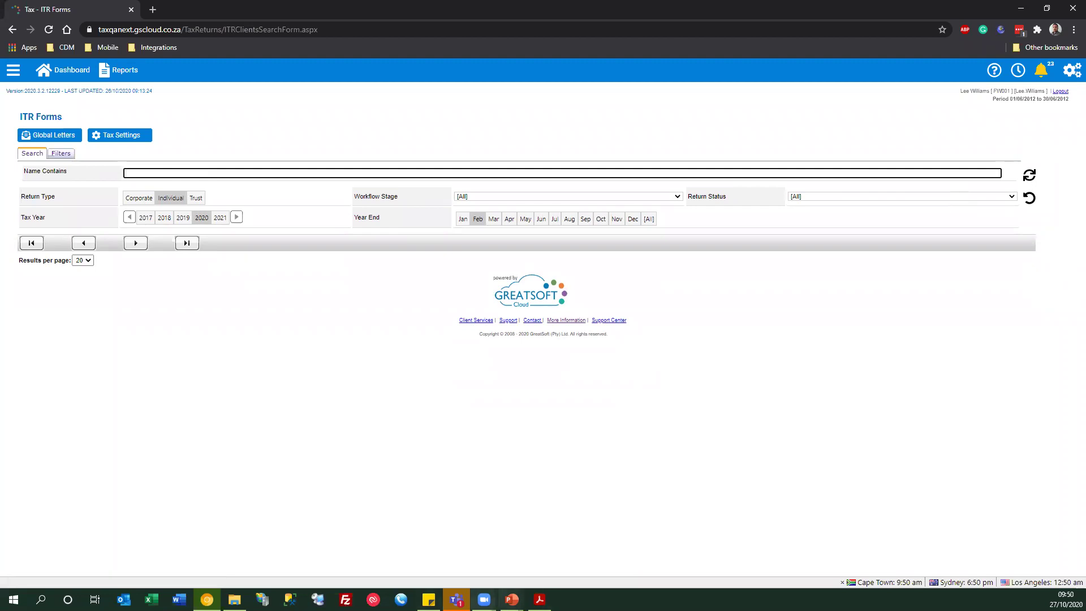
left_click(549, 457)
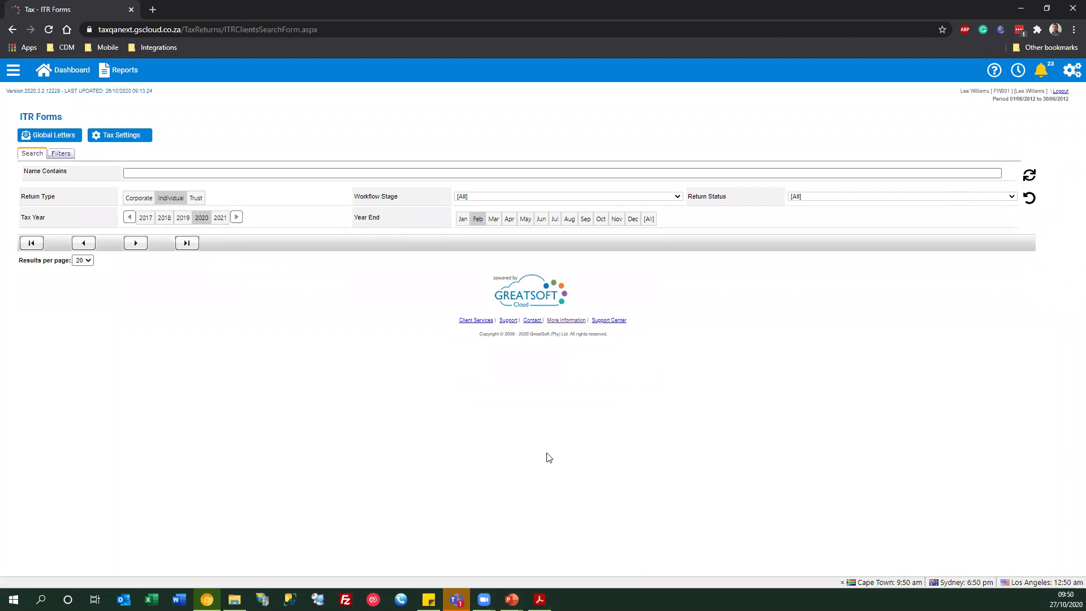
left_click(1071, 72)
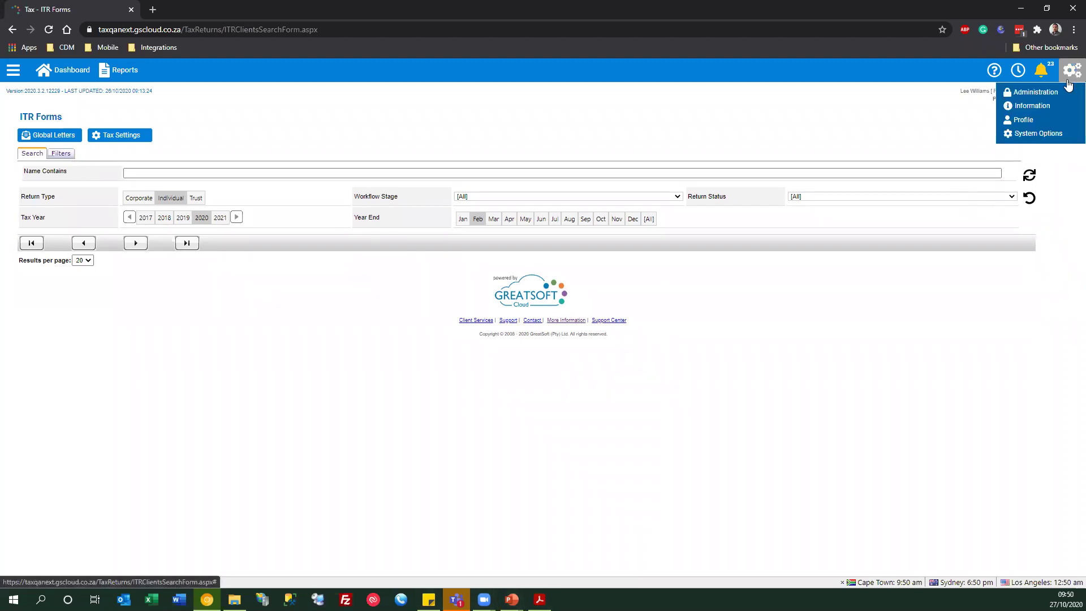
left_click(1038, 133)
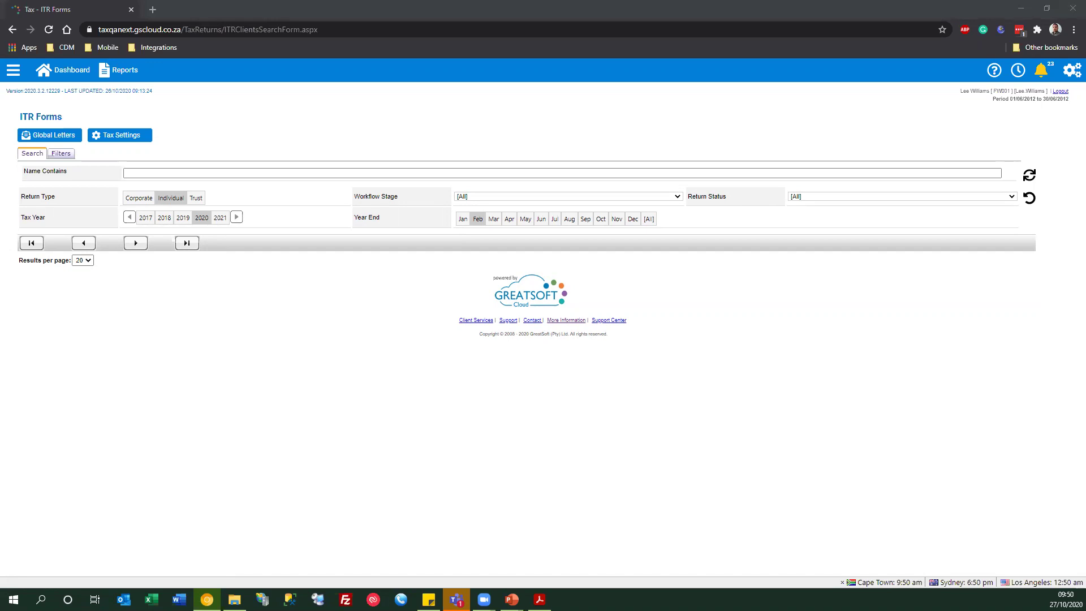
left_click(890, 439)
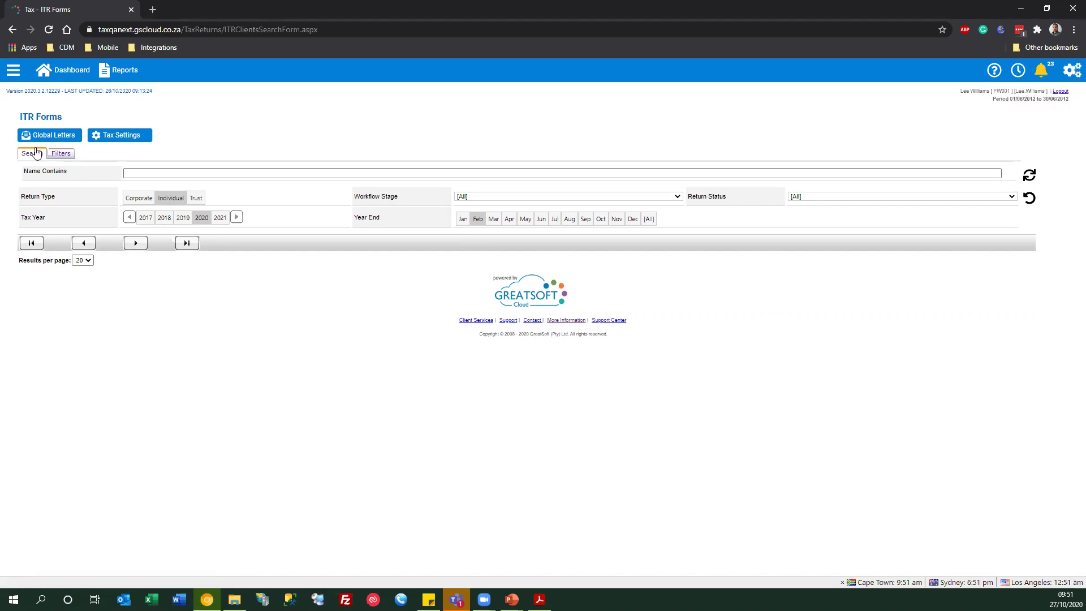
- Show the ITR Forms filters and untick the Use New Form checkbox
left_click(61, 153)
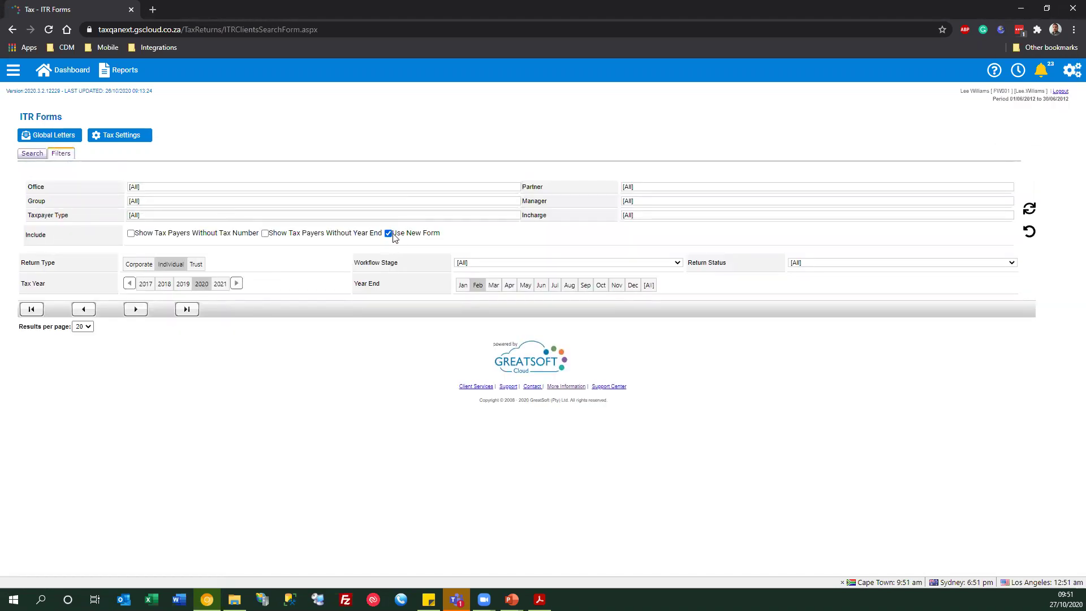
left_click(37, 154)
left_click(1070, 70)
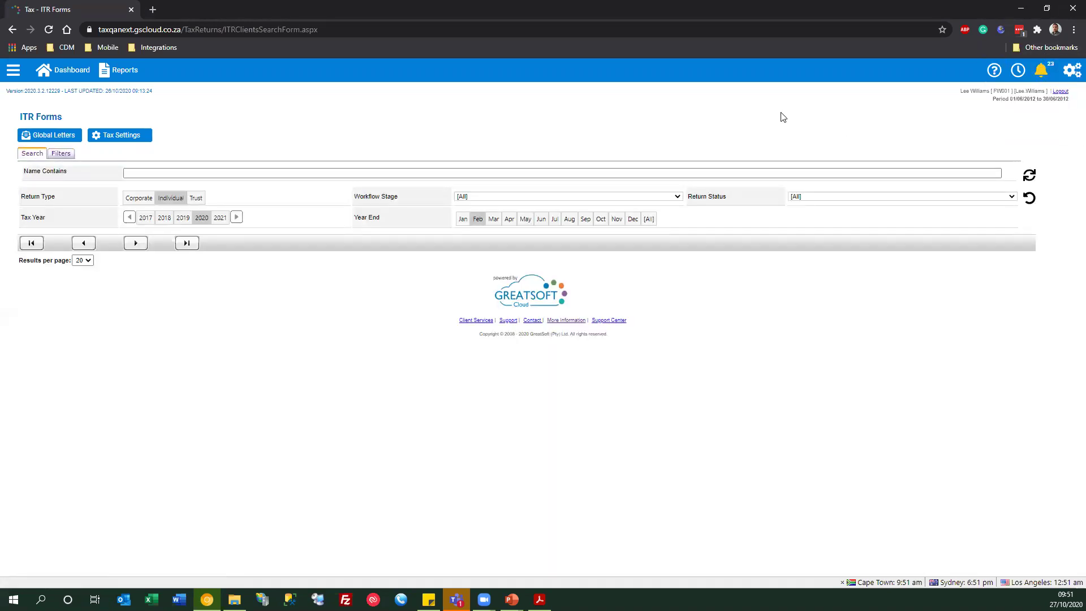
left_click(60, 154)
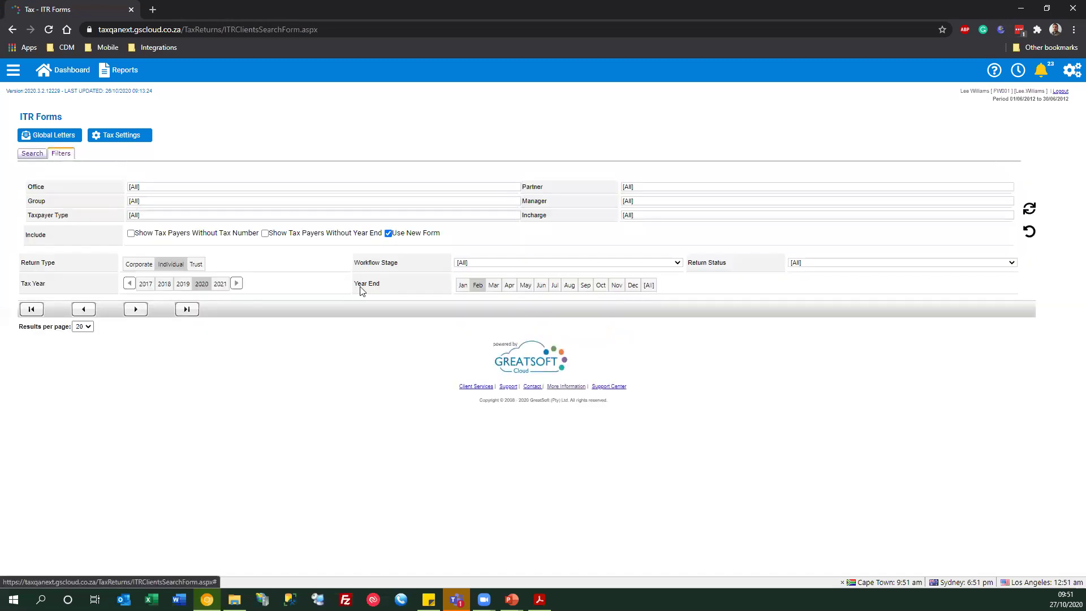
left_click(388, 234)
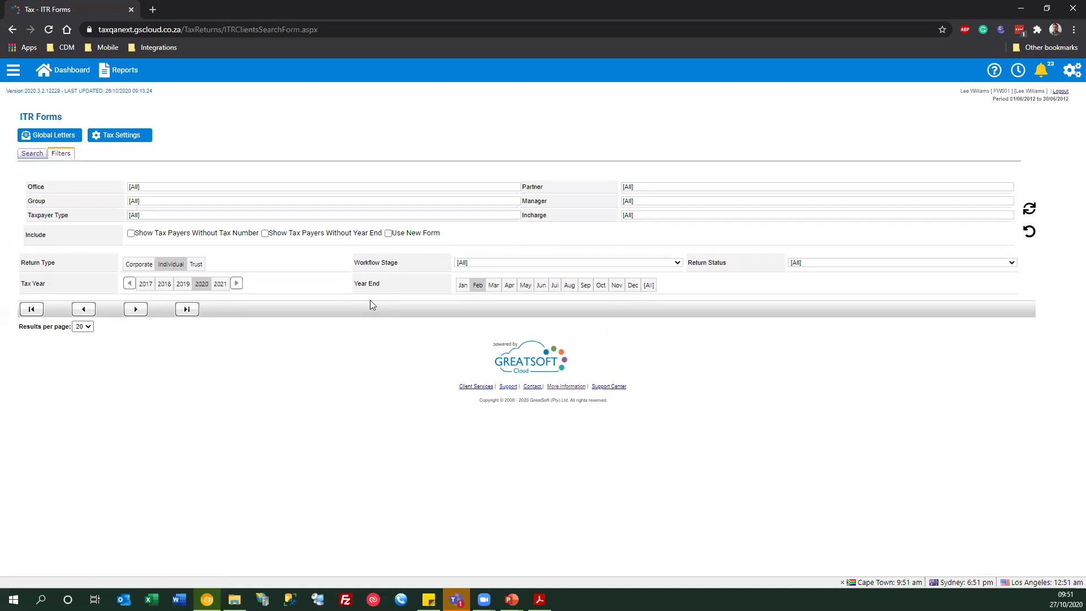
left_click(31, 154)
left_click(202, 174)
type("aug001")
key("Return")
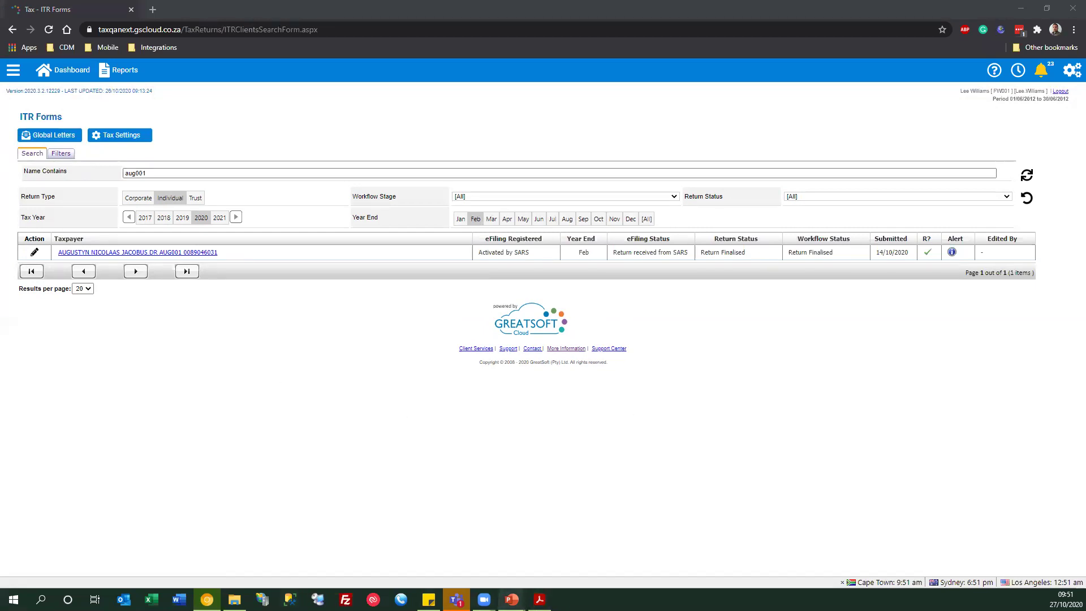
mouse_move(512, 600)
left_click(516, 562)
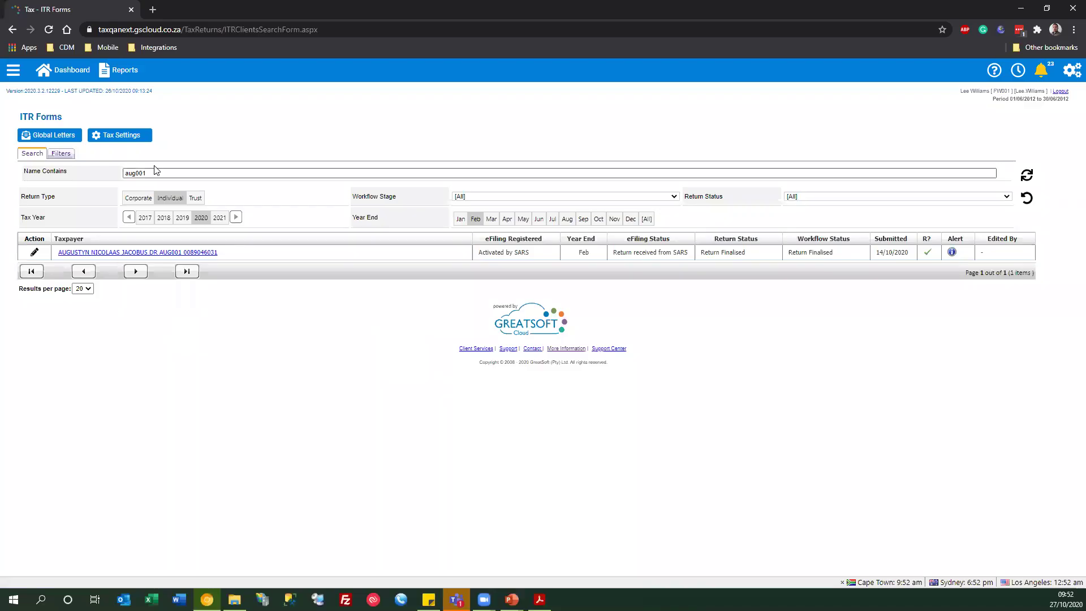
- Replace the Name Contains filter with the * wildcard to list every individual taxpayer
left_click_drag(161, 172, 104, 169)
key("BackSpace")
type("*")
key("Return")
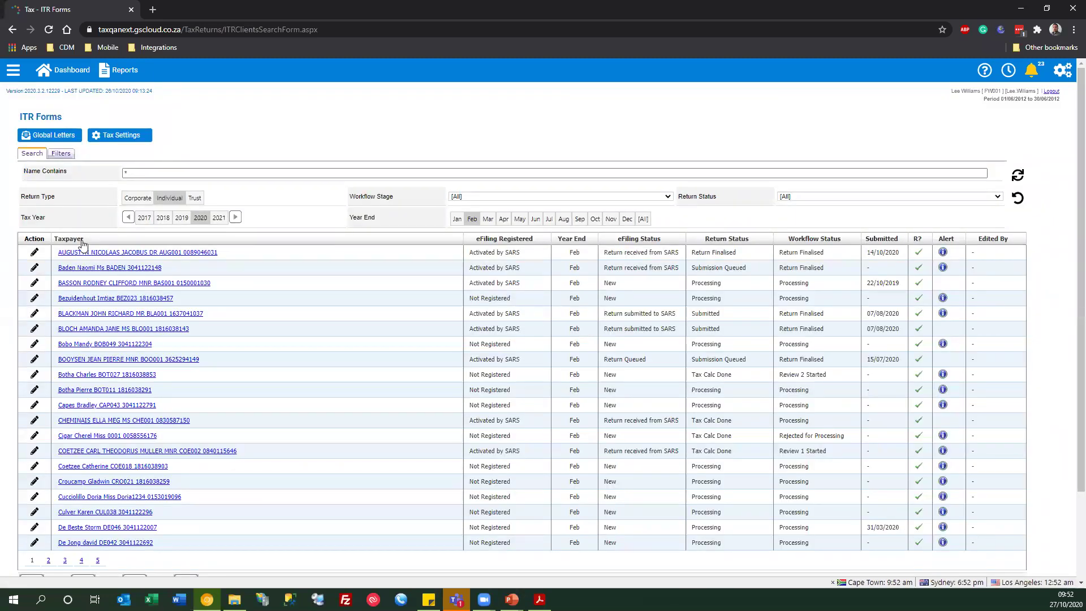
- Leave the second taxpayer's old-form return and reopen its locked 2020 return in the new ITR12 form
left_click(85, 269)
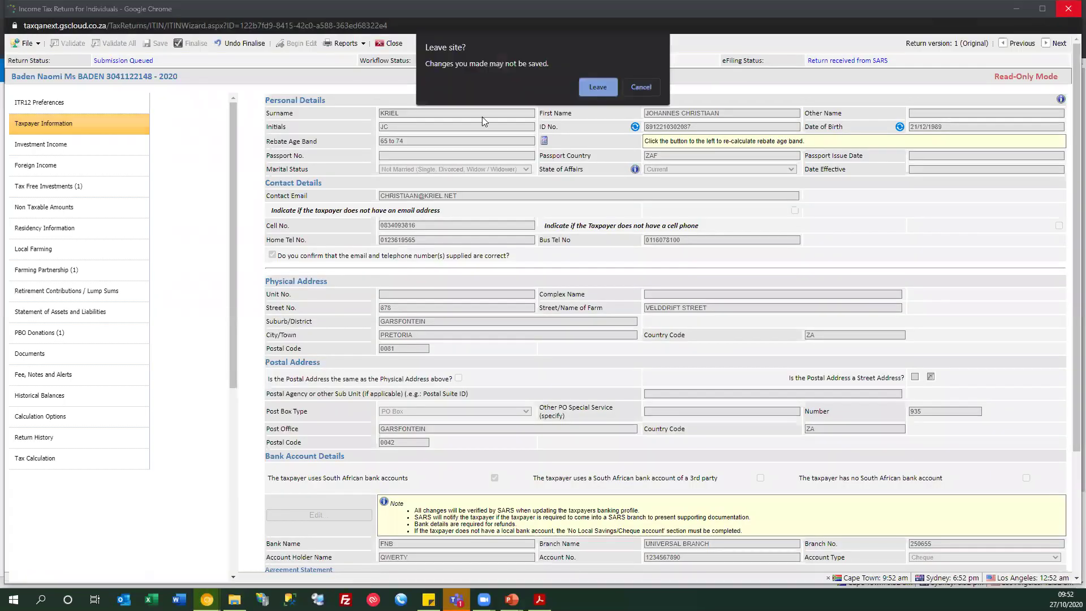
left_click(588, 85)
left_click(61, 154)
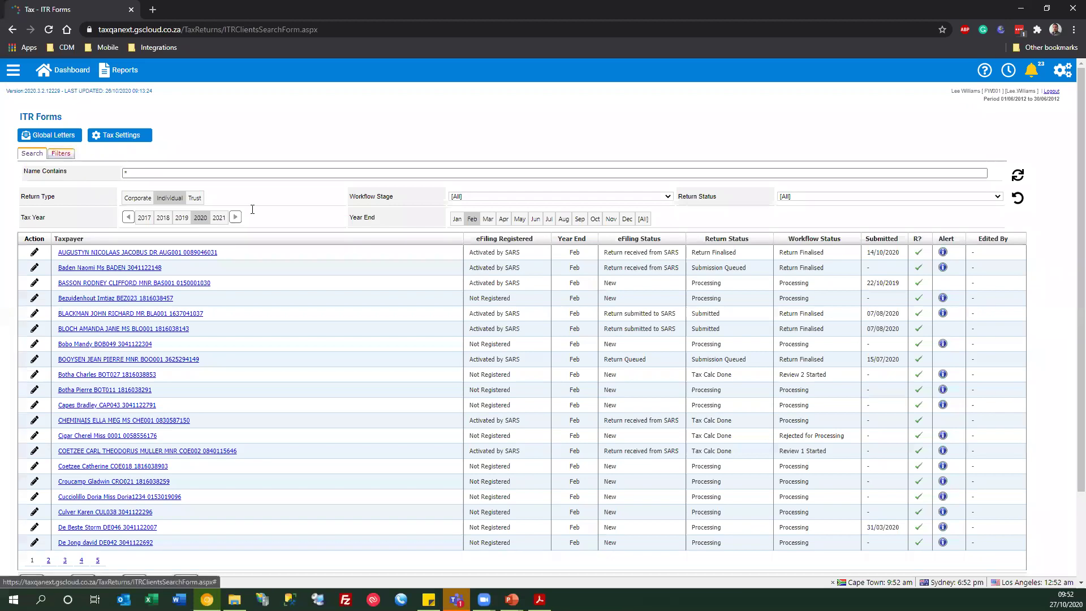
left_click(31, 153)
left_click(93, 270)
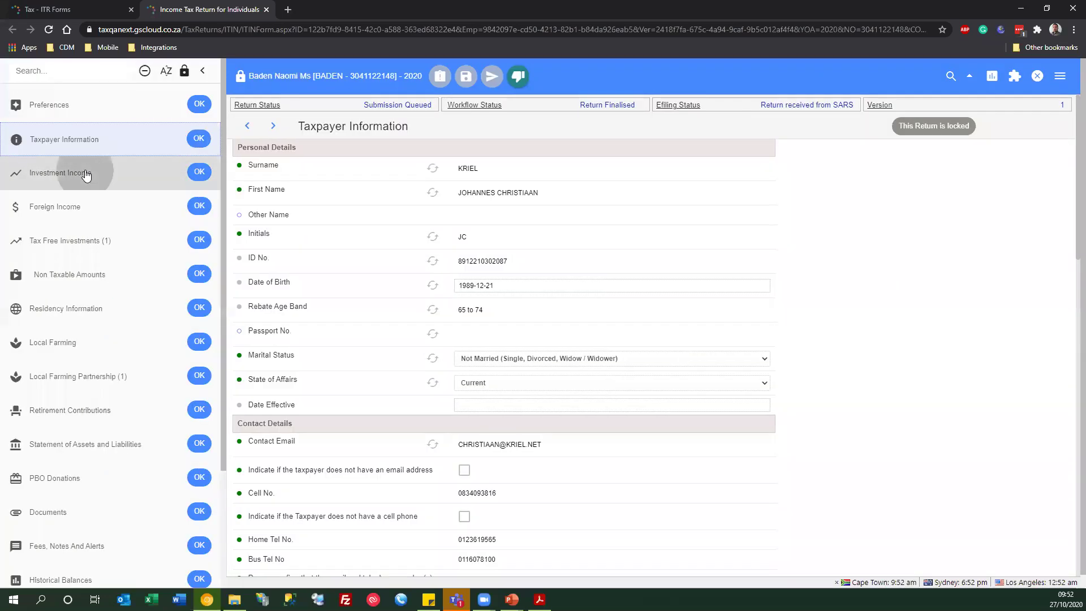
- Check the R 564,654 under 4201 Local Interest on Investment Income, then close the return
left_click(86, 175)
left_click(749, 215)
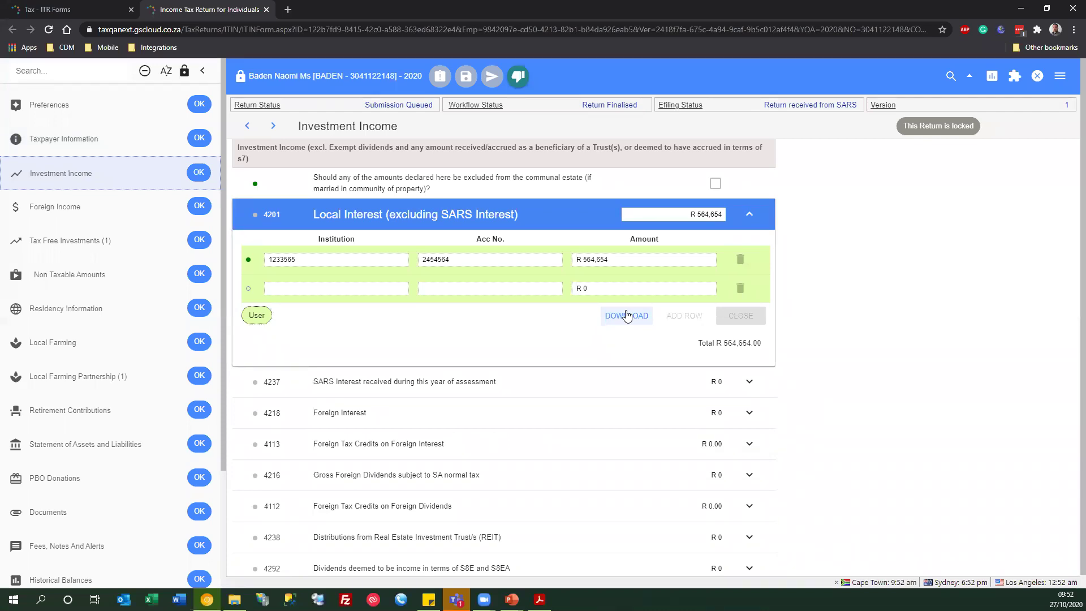
left_click(748, 215)
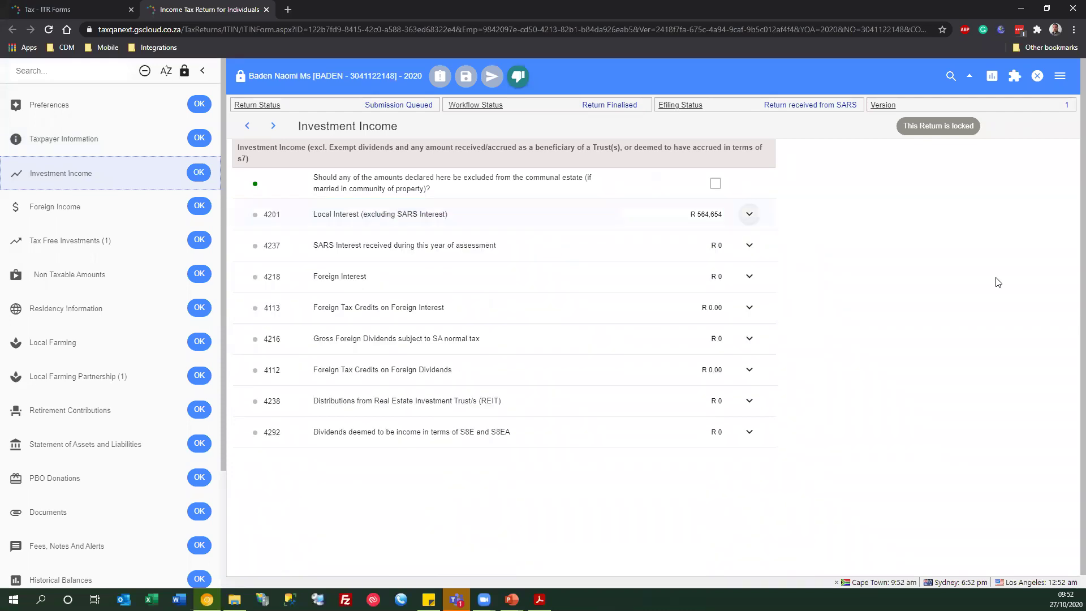
left_click(1037, 76)
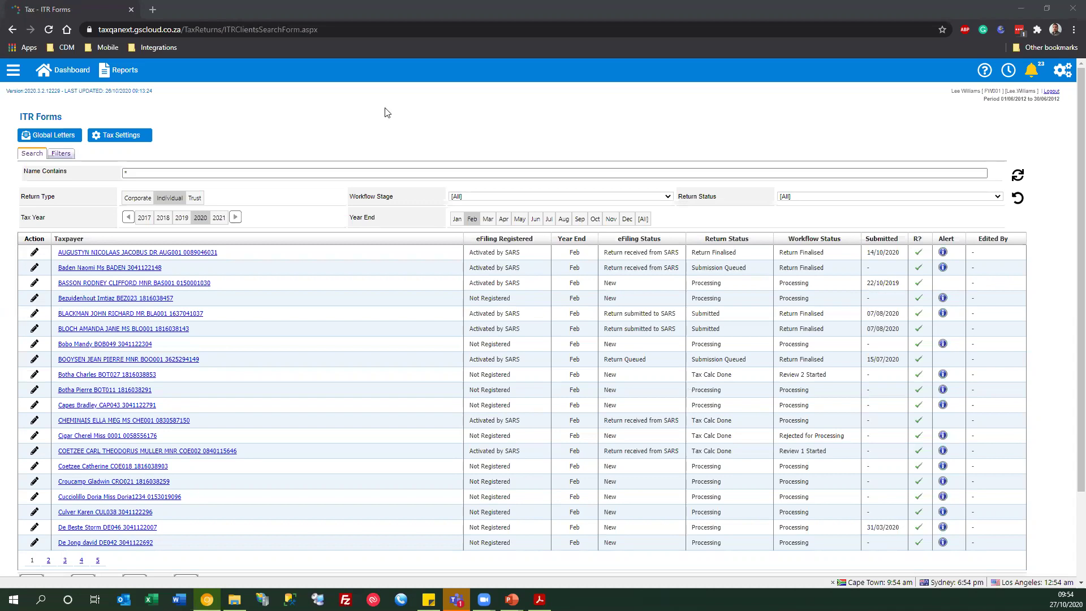
- Confirm the second taxpayer has no Tax Return Notes, then open the first taxpayer's finalised return
left_click(100, 269)
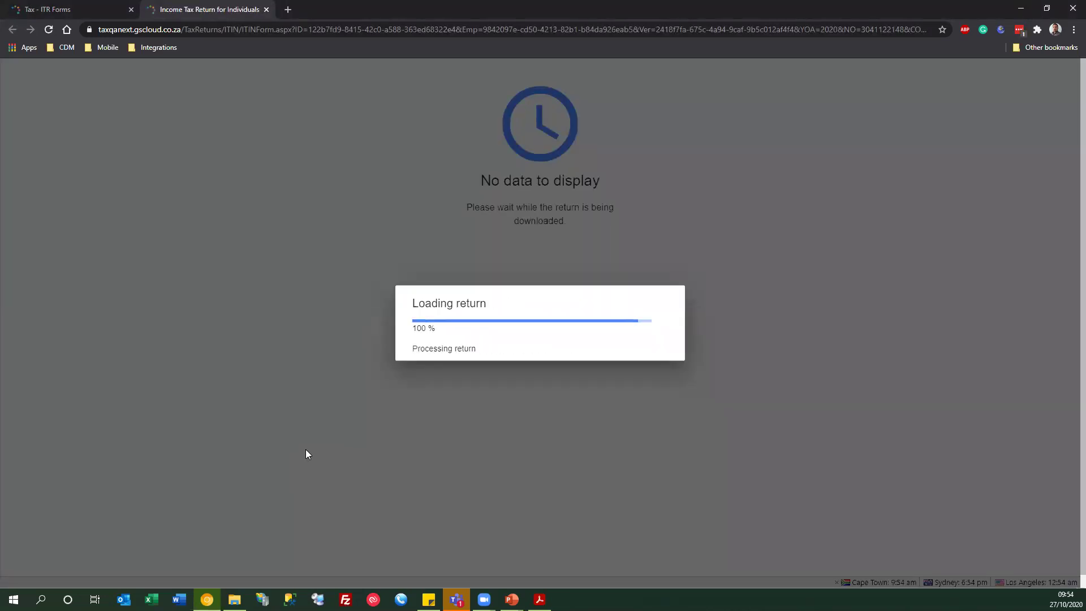
scroll(121, 492, "down", 3)
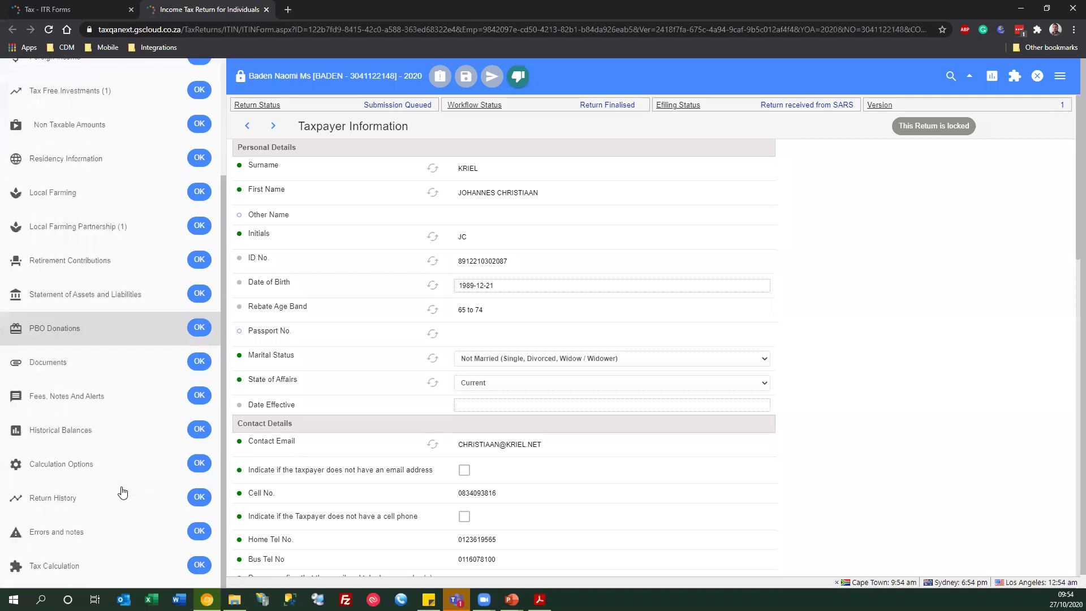
left_click(66, 394)
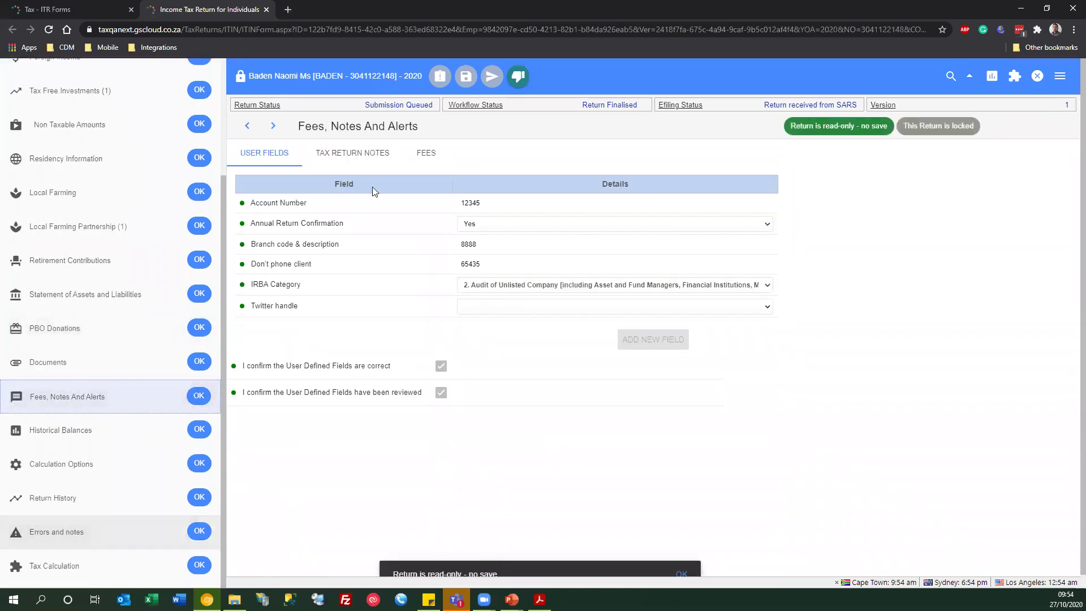
left_click(353, 155)
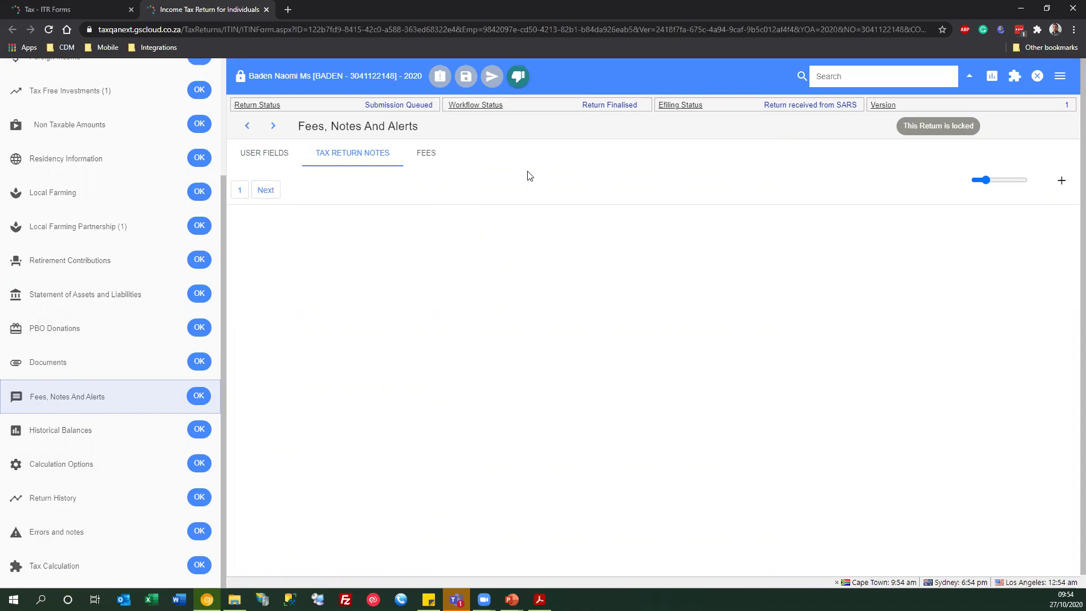
left_click(1037, 76)
left_click(88, 255)
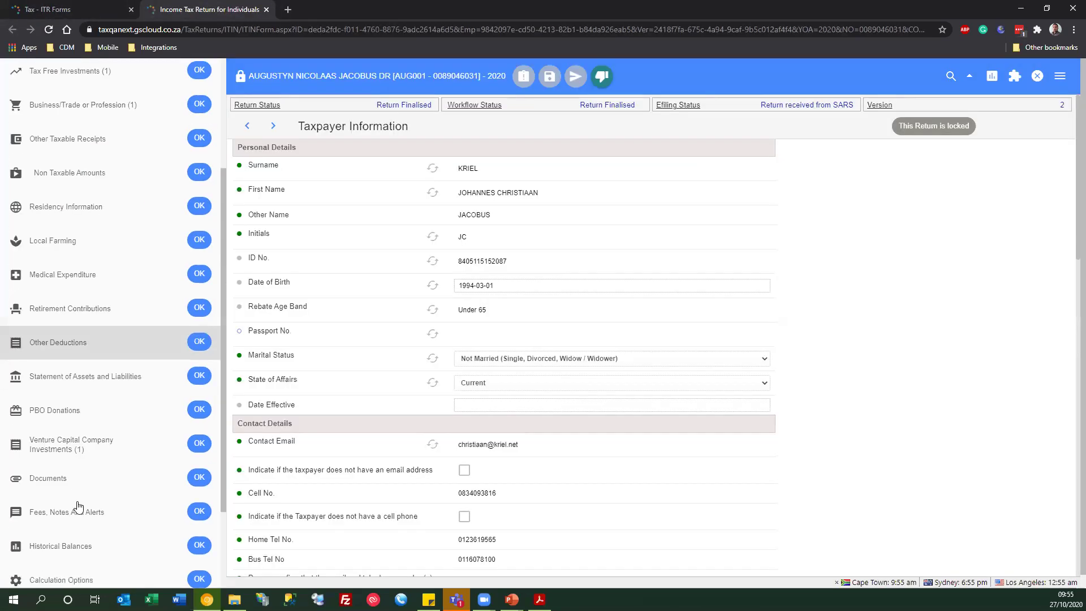
- Review the three notes under Fees, Notes And Alerts > Tax Return Notes, then close the return
left_click(59, 513)
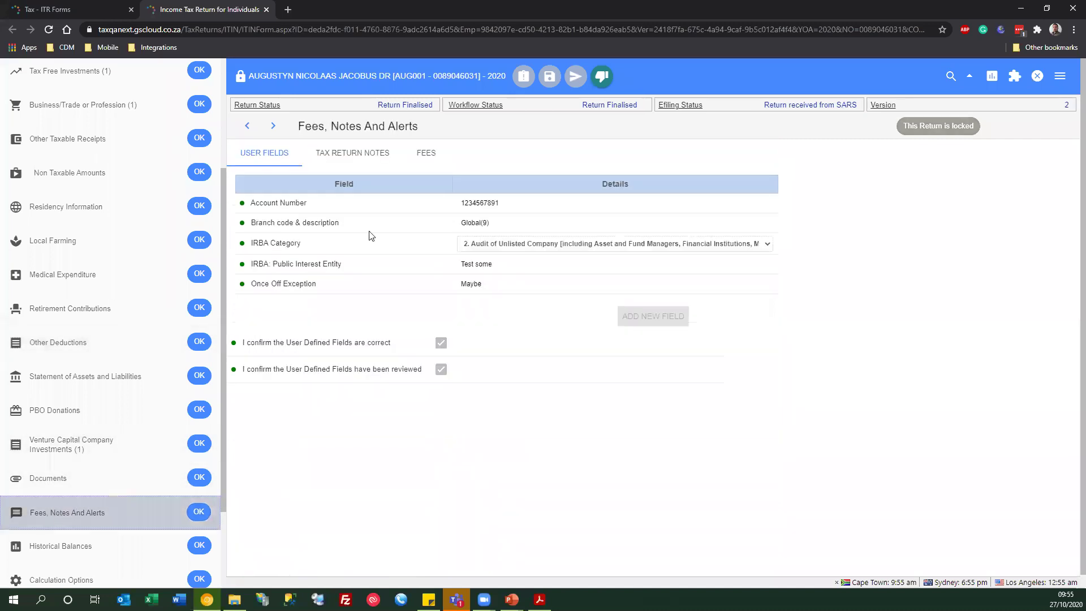
left_click(359, 158)
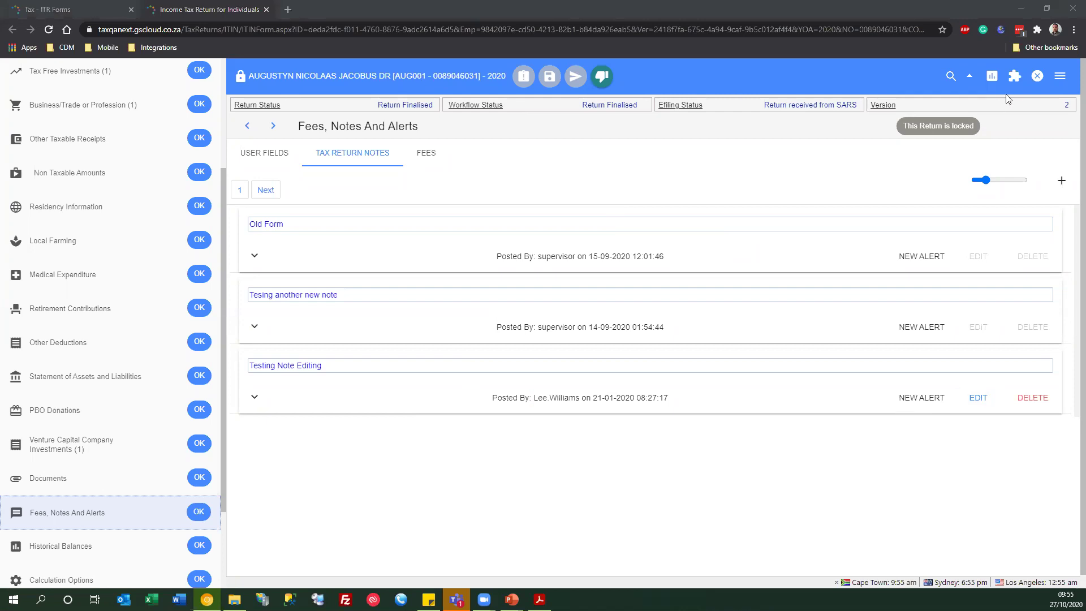
left_click(1040, 78)
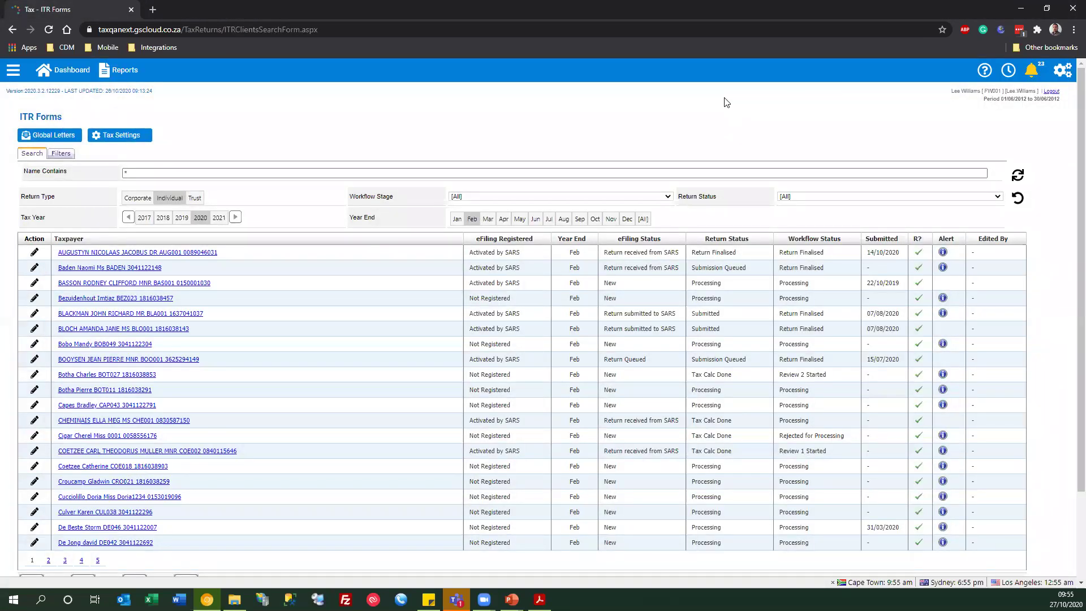
- Verify Enable Access to the new ITR12 Form is YES under System Options > eTax > Tax Calculator - All
left_click(1063, 70)
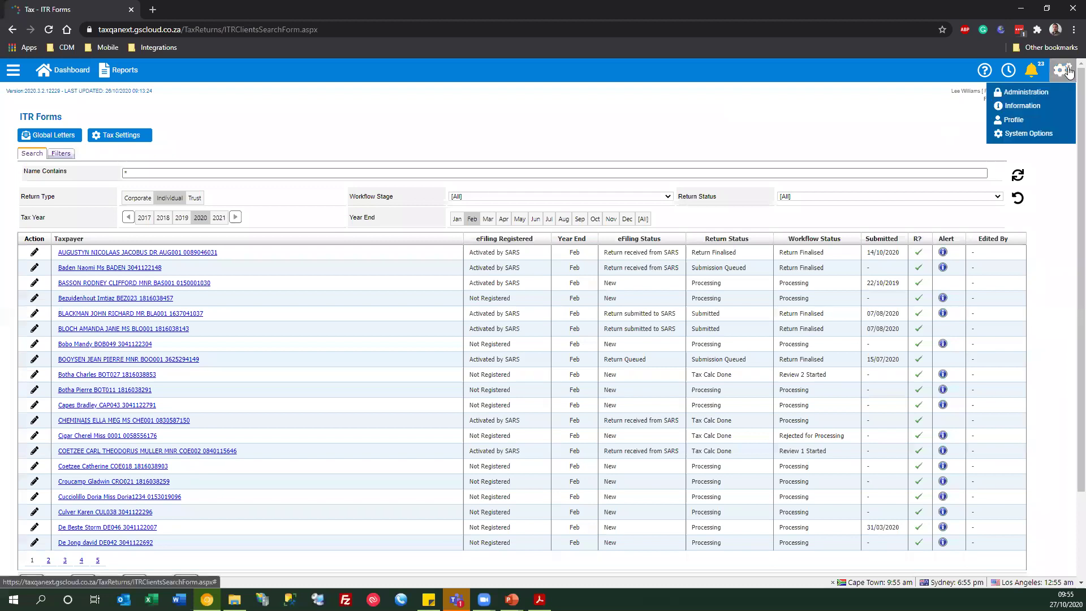
left_click(1032, 135)
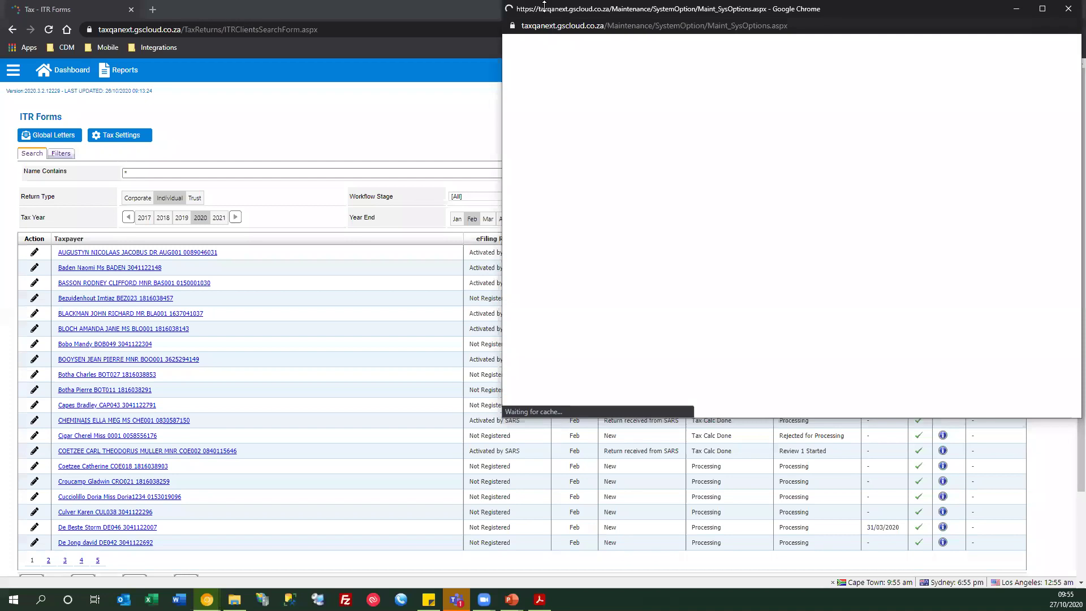
left_click_drag(557, 11, 293, 101)
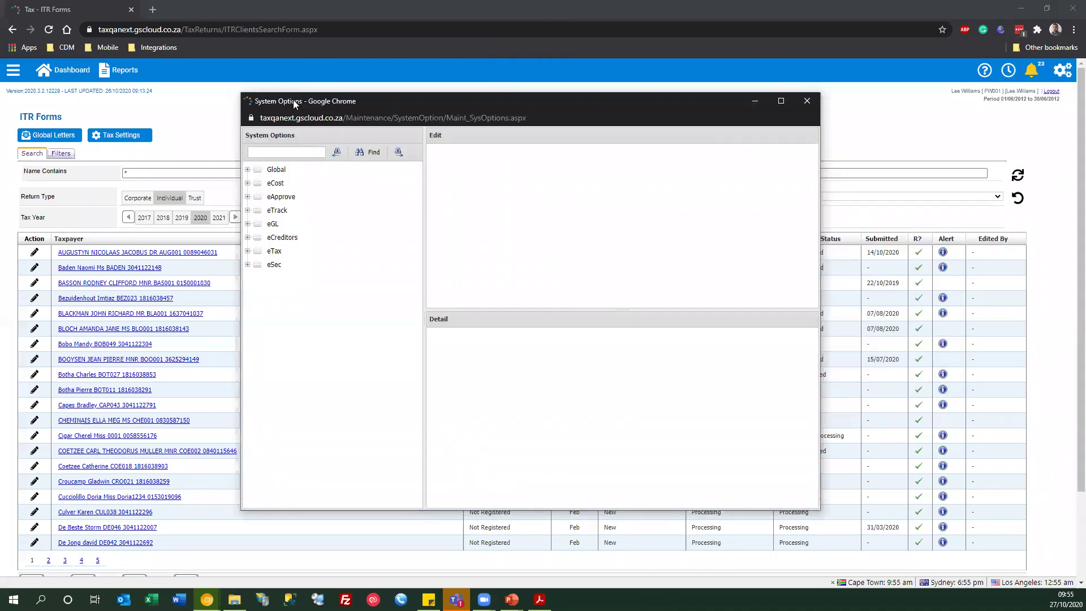
left_click(248, 251)
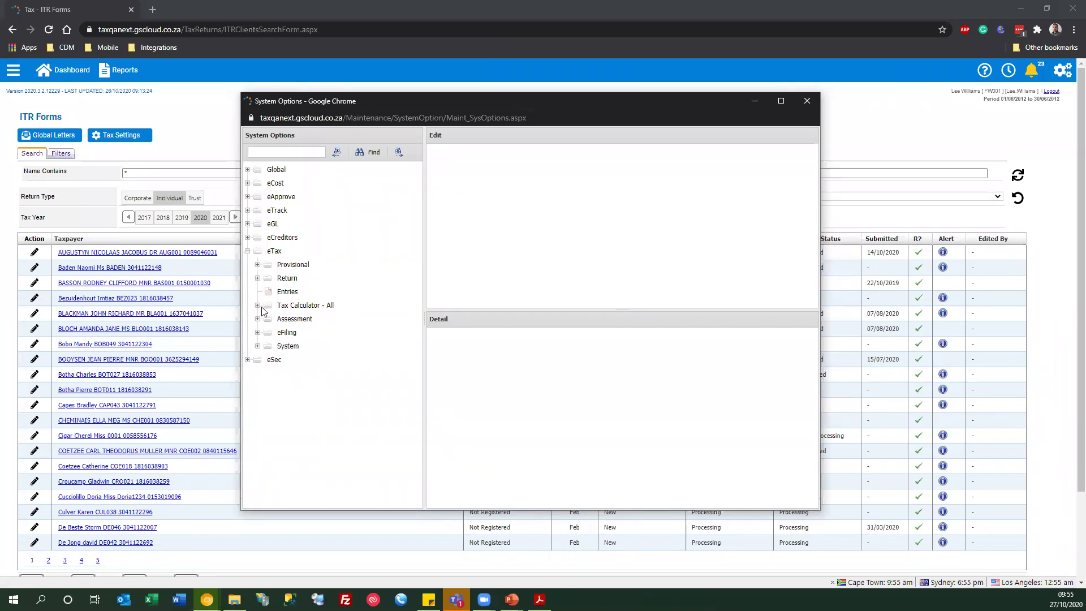
left_click(257, 306)
scroll(329, 396, "down", 6)
scroll(329, 447, "down", 1)
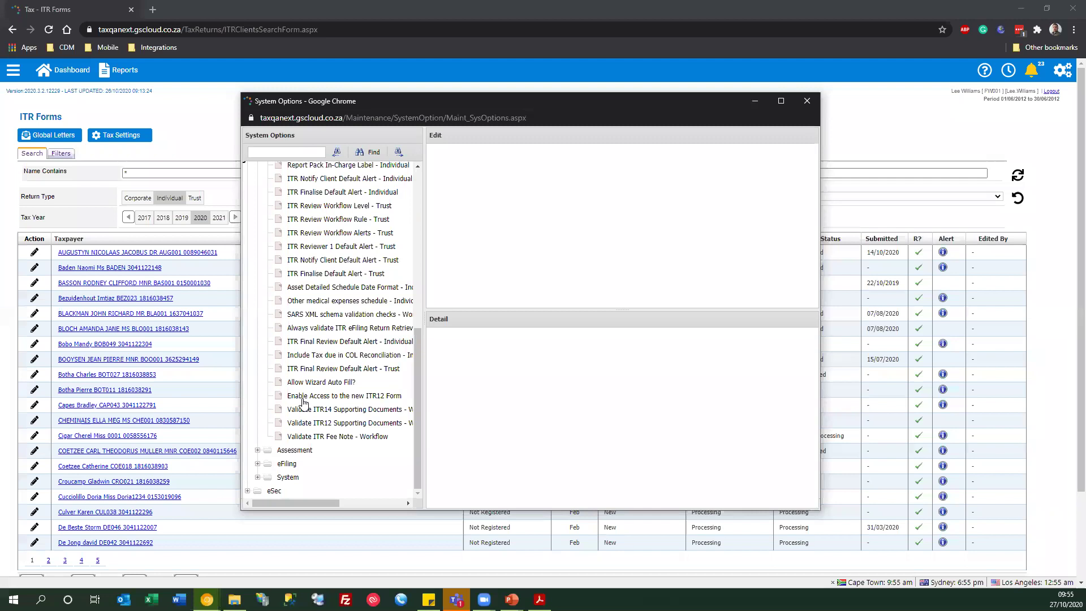
left_click(305, 396)
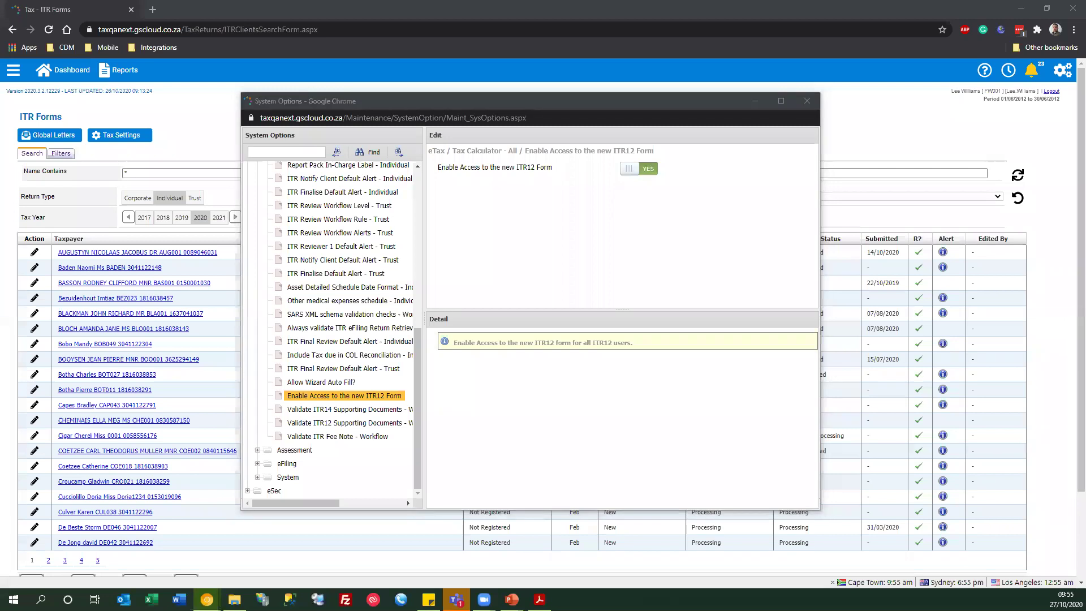
left_click(807, 101)
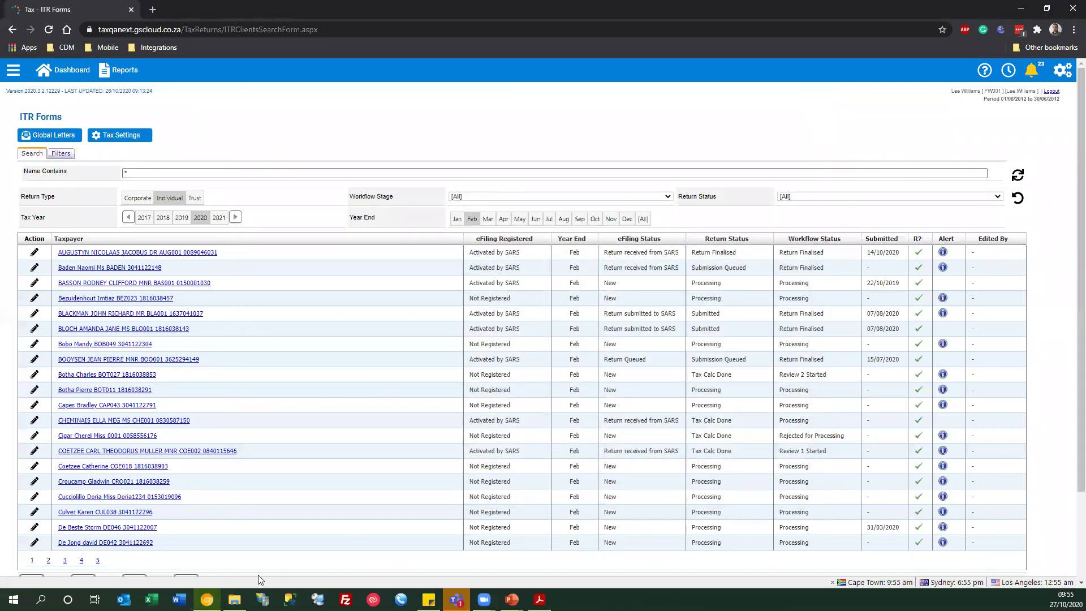
- Bring the PowerPoint slideshow forward and advance to the 'Thank You & Keep Well' slide
mouse_move(511, 600)
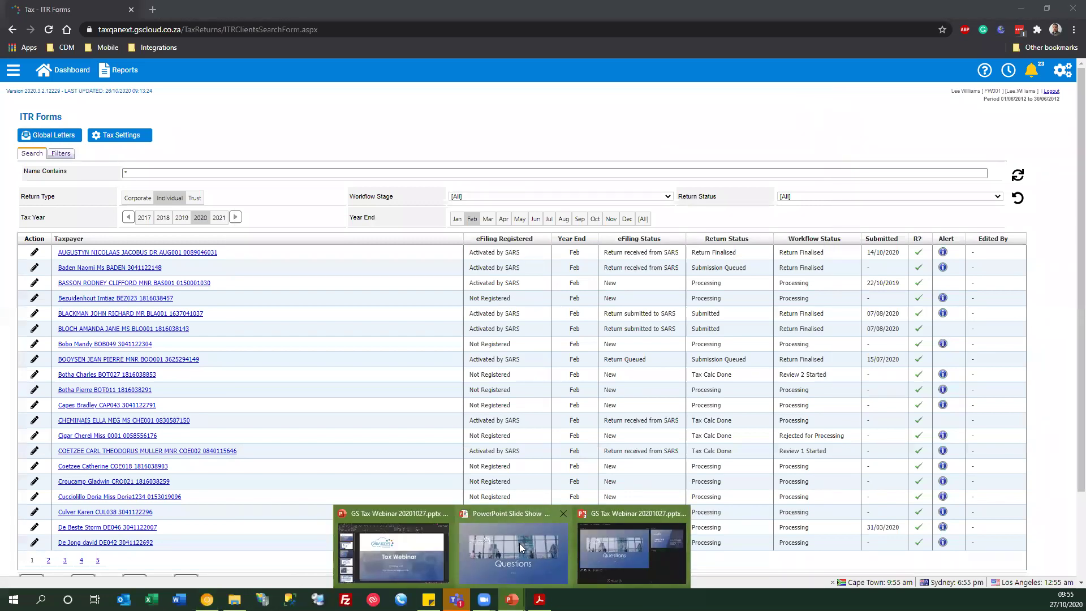
left_click(519, 543)
left_click(476, 371)
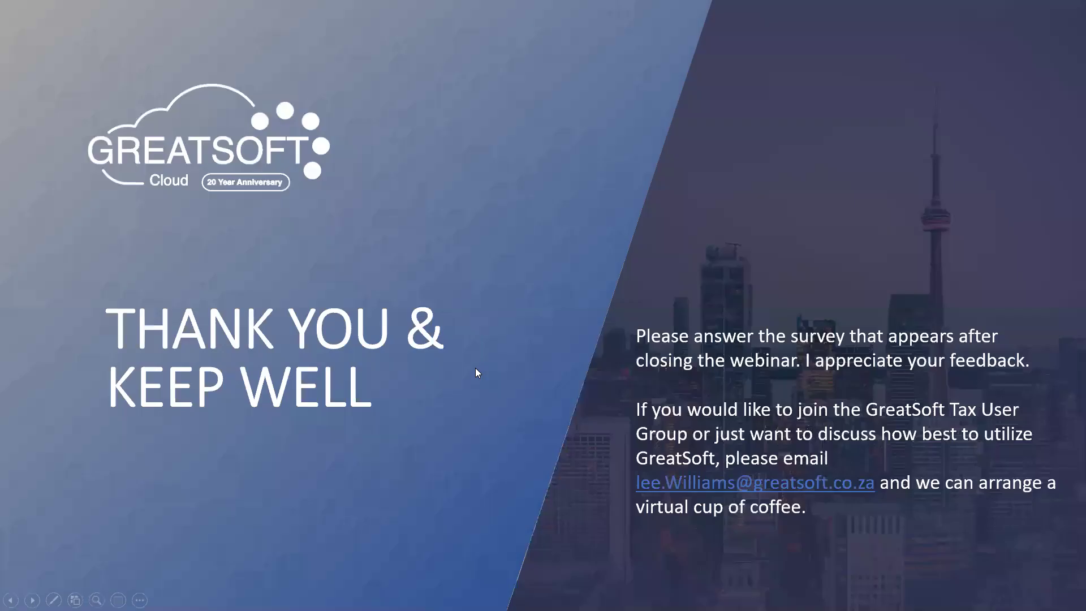